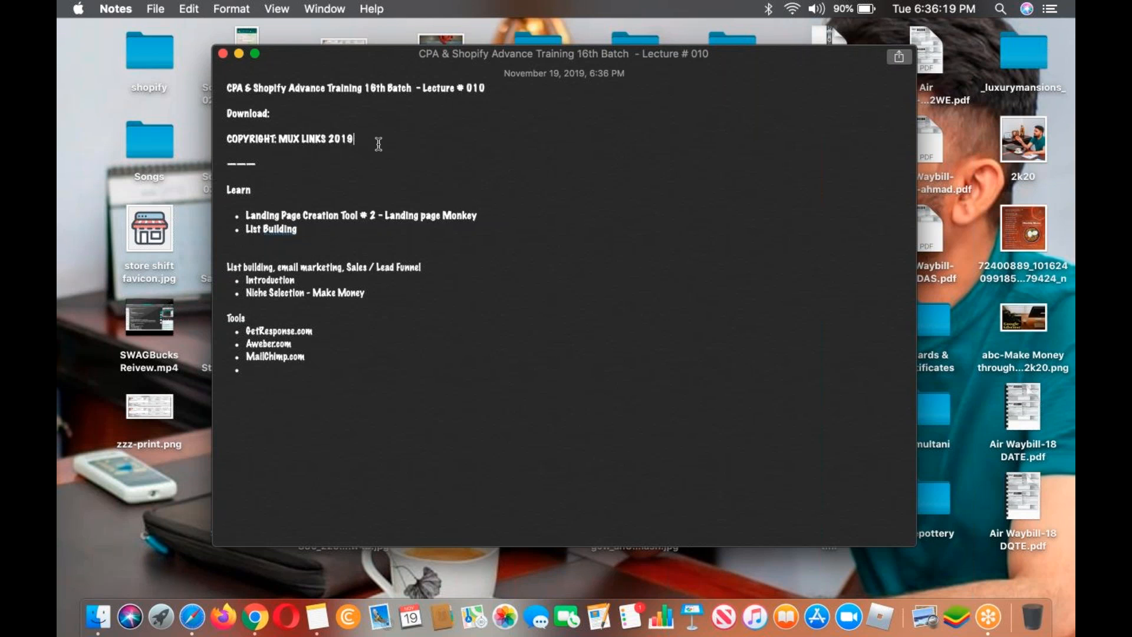
Step: Enlarge the text of the note's title, Download and Copyright lines
{"action": "left_click_drag", "start_coordinate": [354, 138], "coordinate": [82, 18]}
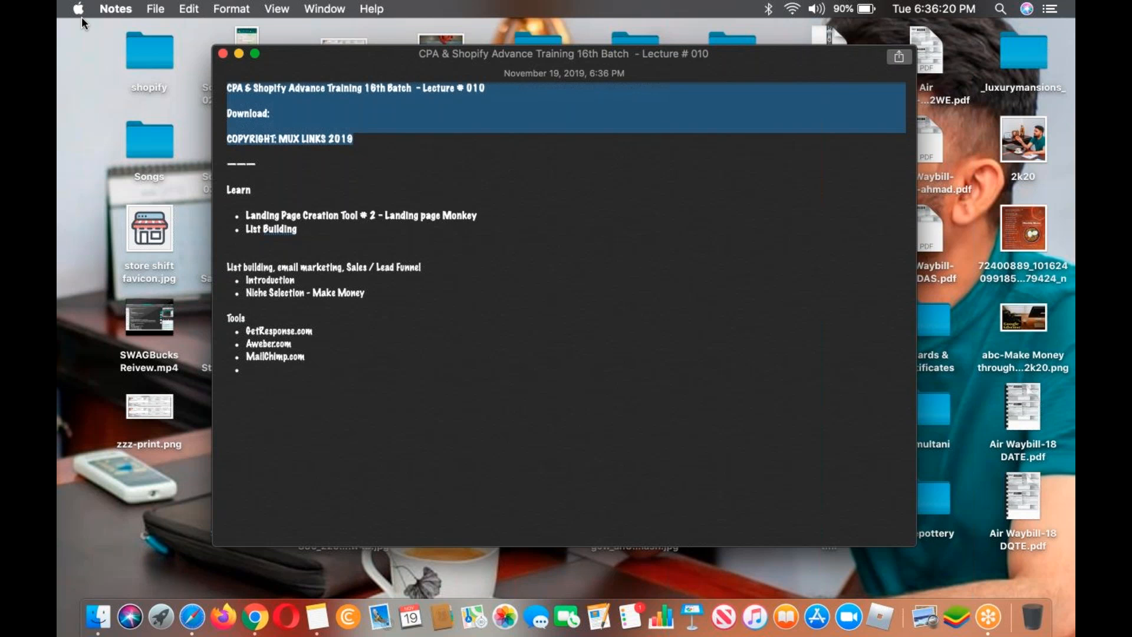
{"action": "key", "text": "super+shift+h"}
{"action": "left_click", "coordinate": [422, 226]}
Step: Add ", email marketing - Sales / Lead Funnel" to the List Building bullet and remove the empty bullet under Tools
{"action": "left_click", "coordinate": [392, 240]}
{"action": "type", "text": ","}
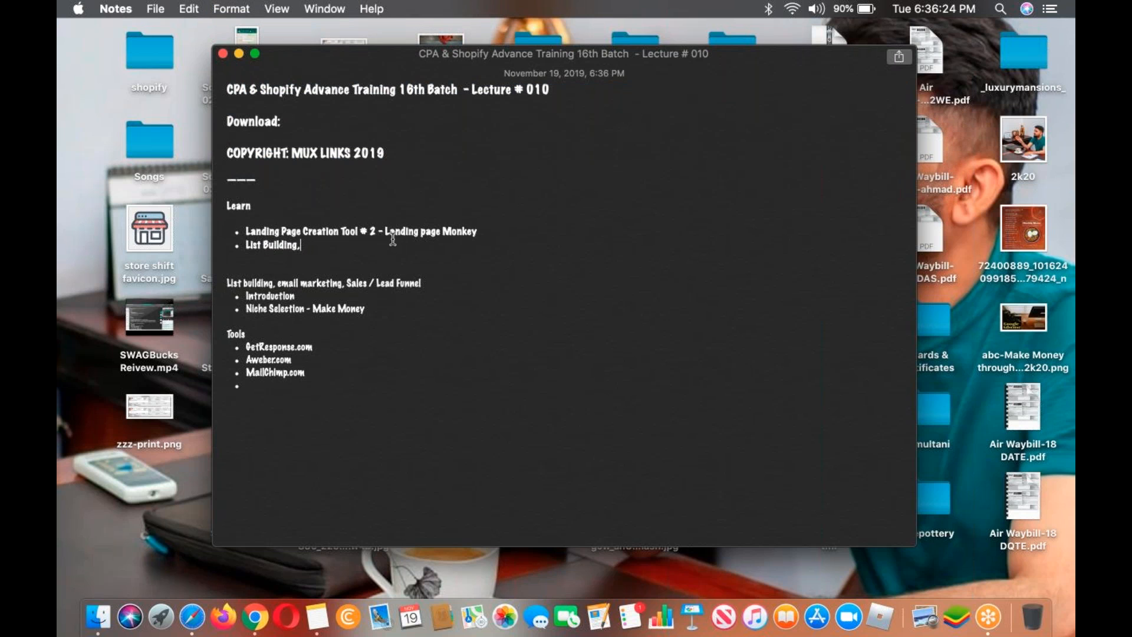
{"action": "type", "text": " email marketing - Sales / Lead Funnel"}
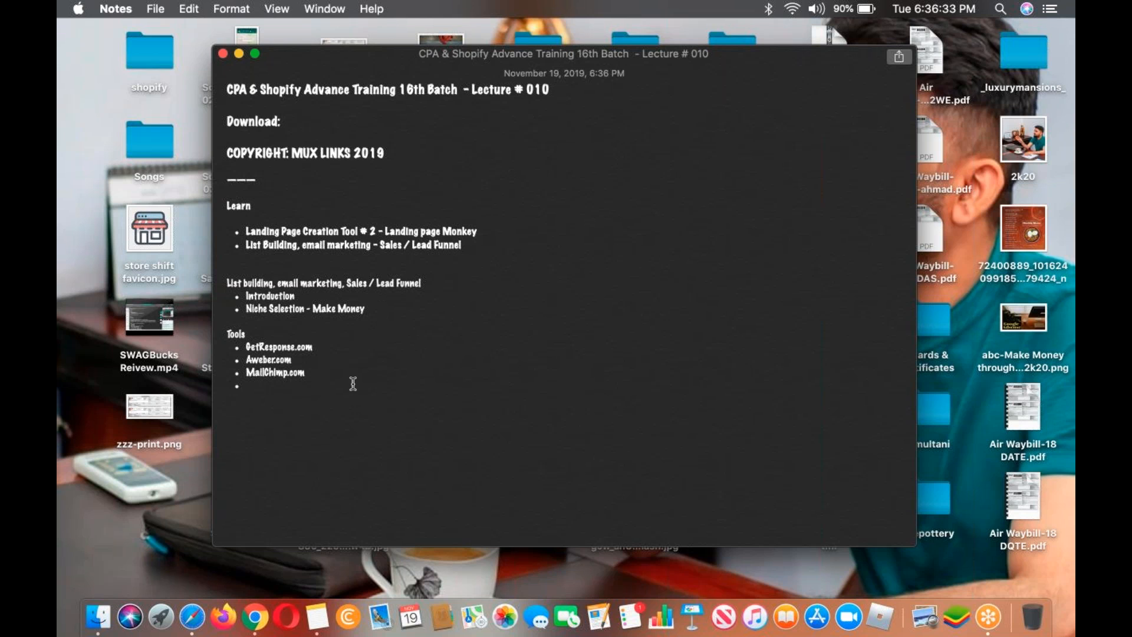
{"action": "left_click", "coordinate": [349, 391]}
Step: Switch to Chrome, open getresponse.com and go to its login page
{"action": "left_click", "coordinate": [255, 616]}
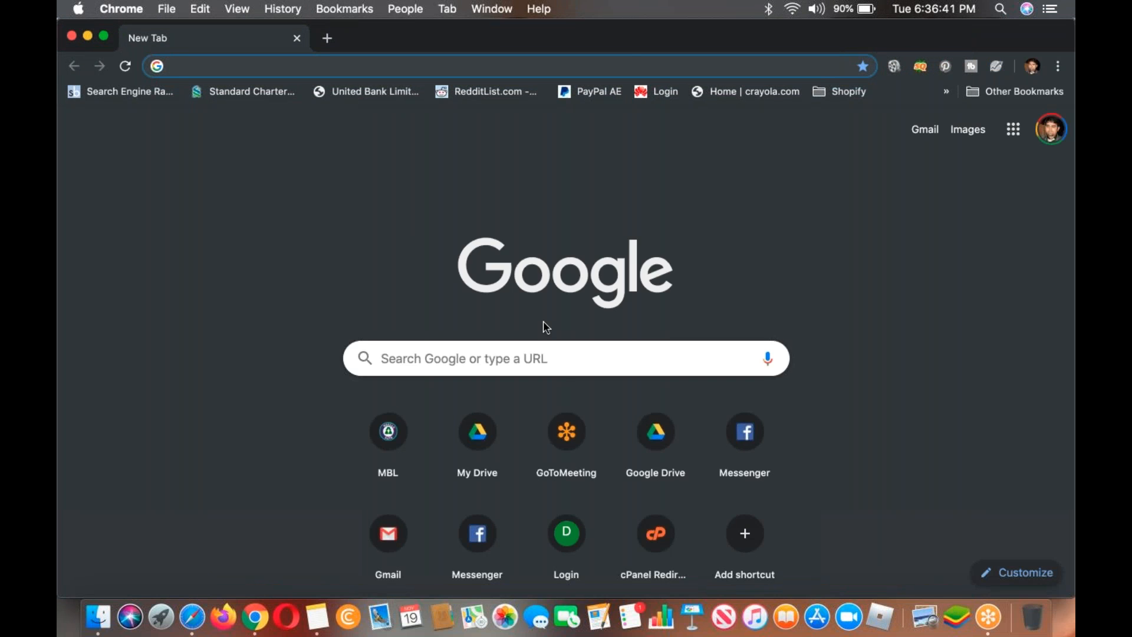
{"action": "type", "text": "get"}
{"action": "key", "text": "Return"}
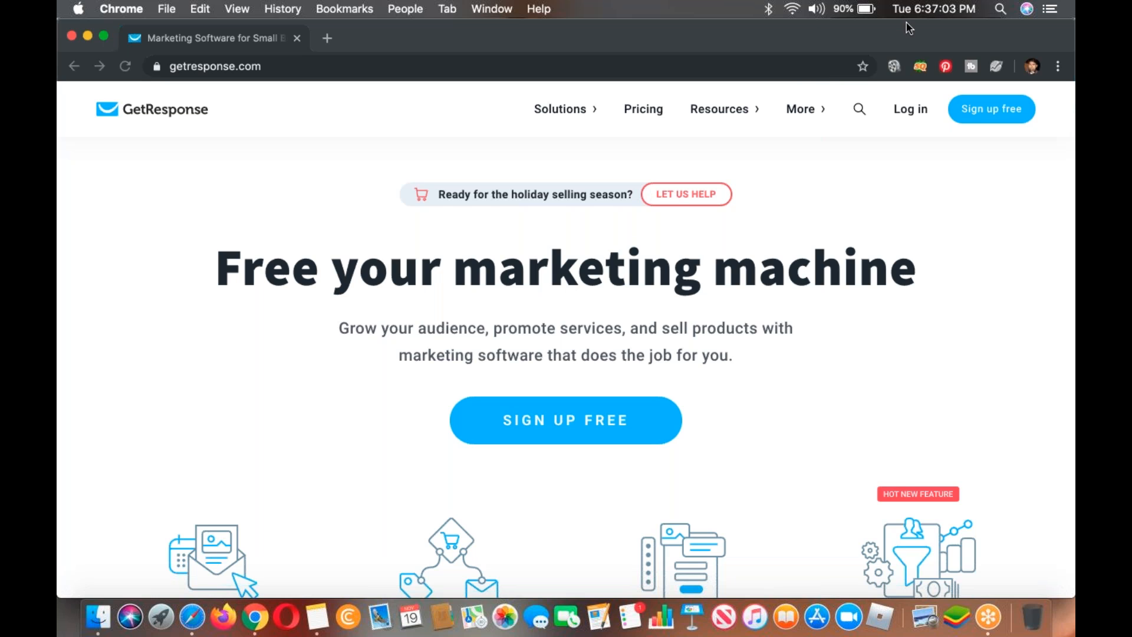
{"action": "left_click", "coordinate": [922, 62]}
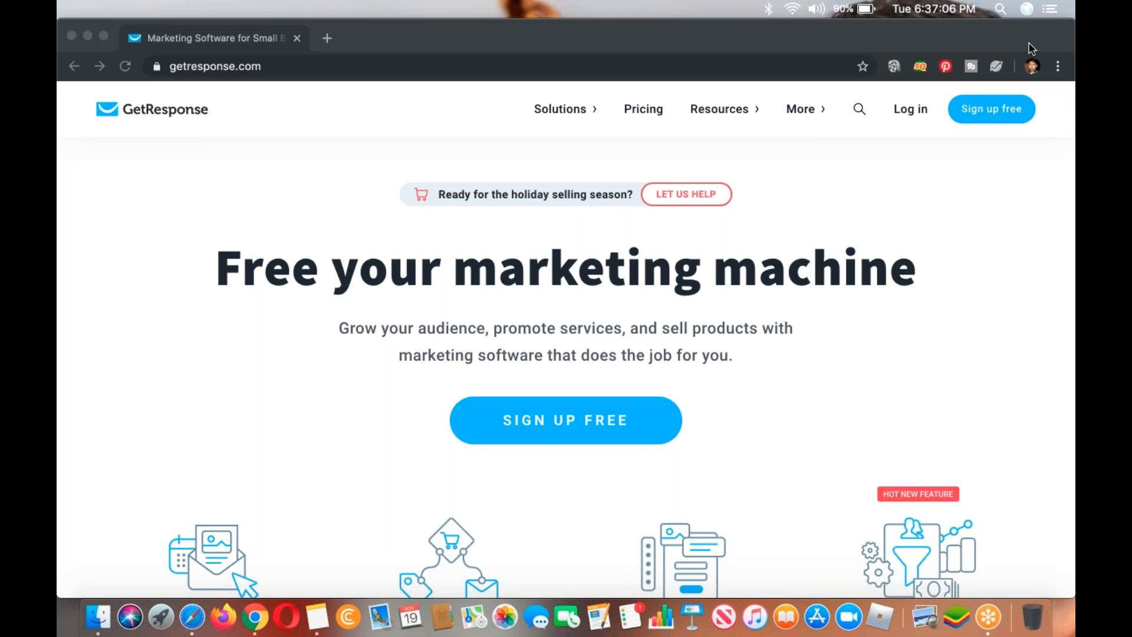
{"action": "left_click", "coordinate": [925, 143]}
{"action": "left_click", "coordinate": [911, 109]}
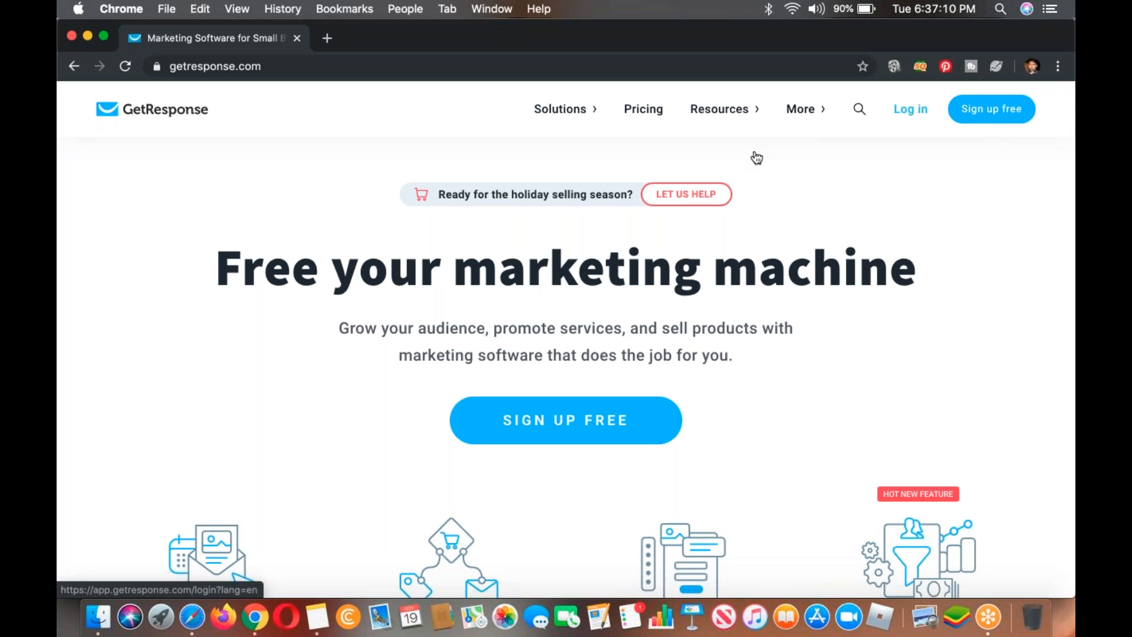
Step: Switch to Notes and enlarge the text of the two bullets under Learn by three size increments
{"action": "left_click", "coordinate": [317, 616]}
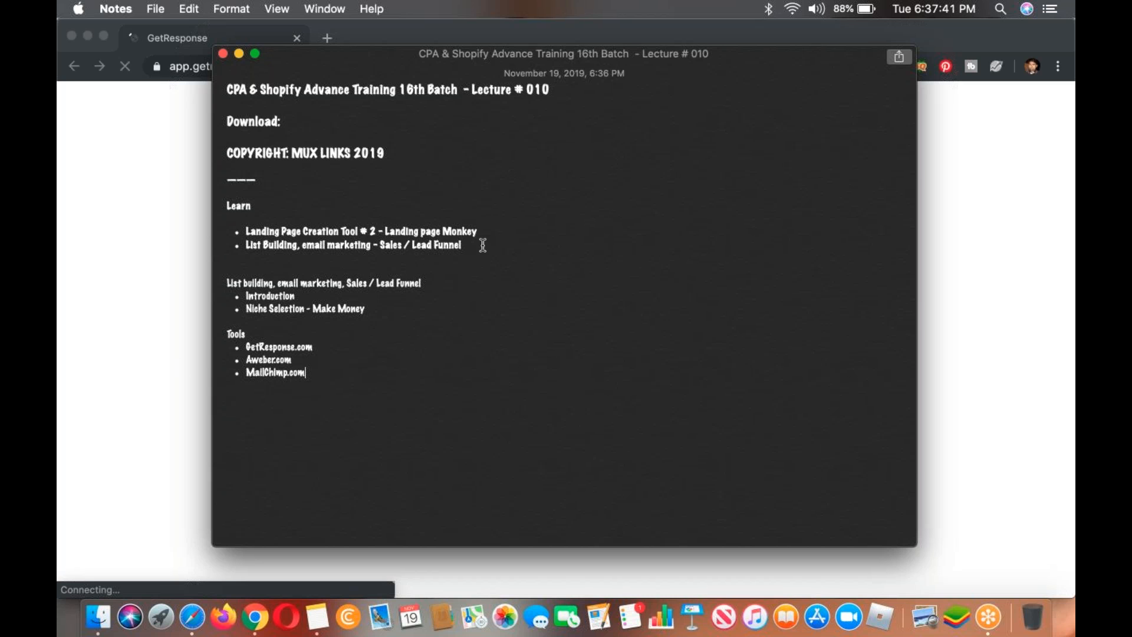
{"action": "left_click_drag", "start_coordinate": [481, 246], "coordinate": [184, 217]}
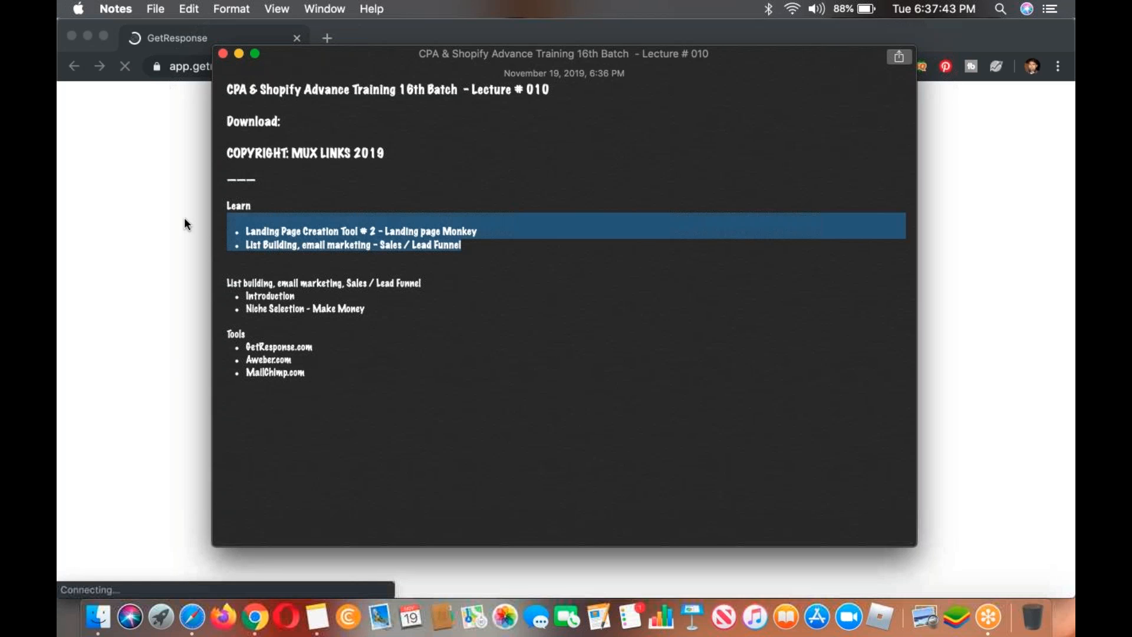
{"action": "key", "text": "super+plus"}
{"action": "key", "text": "super+plus"}
{"action": "key", "text": "super+plus"}
{"action": "left_click", "coordinate": [360, 331]}
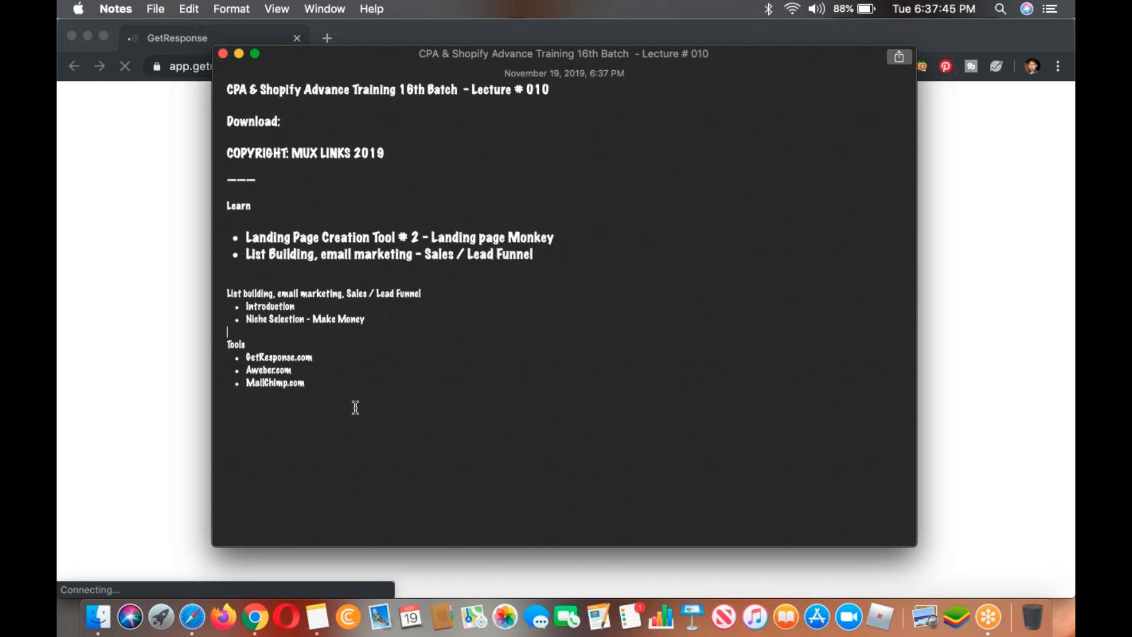
Step: Enlarge the list building outline and the Tools list by three size increments
{"action": "left_click_drag", "start_coordinate": [355, 407], "coordinate": [174, 270]}
{"action": "key", "text": "super+plus"}
{"action": "key", "text": "super+plus"}
{"action": "key", "text": "super+plus"}
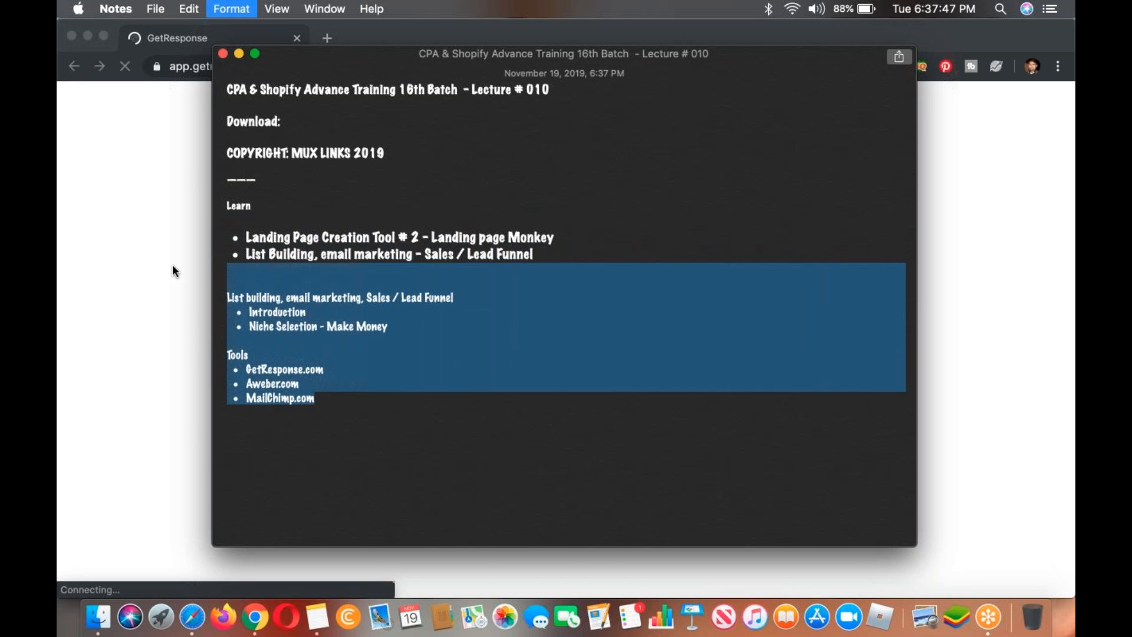
{"action": "left_click", "coordinate": [299, 280]}
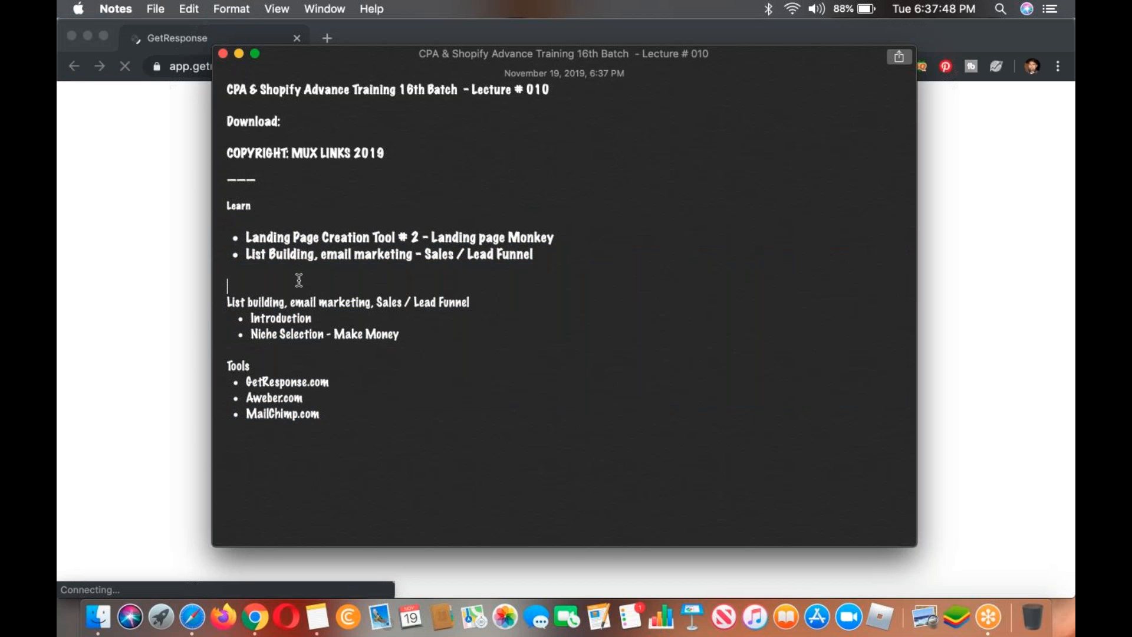
Step: Switch to Chrome, open getresponse.com in a new tab and go to its pricing page
{"action": "key", "text": "super+Tab"}
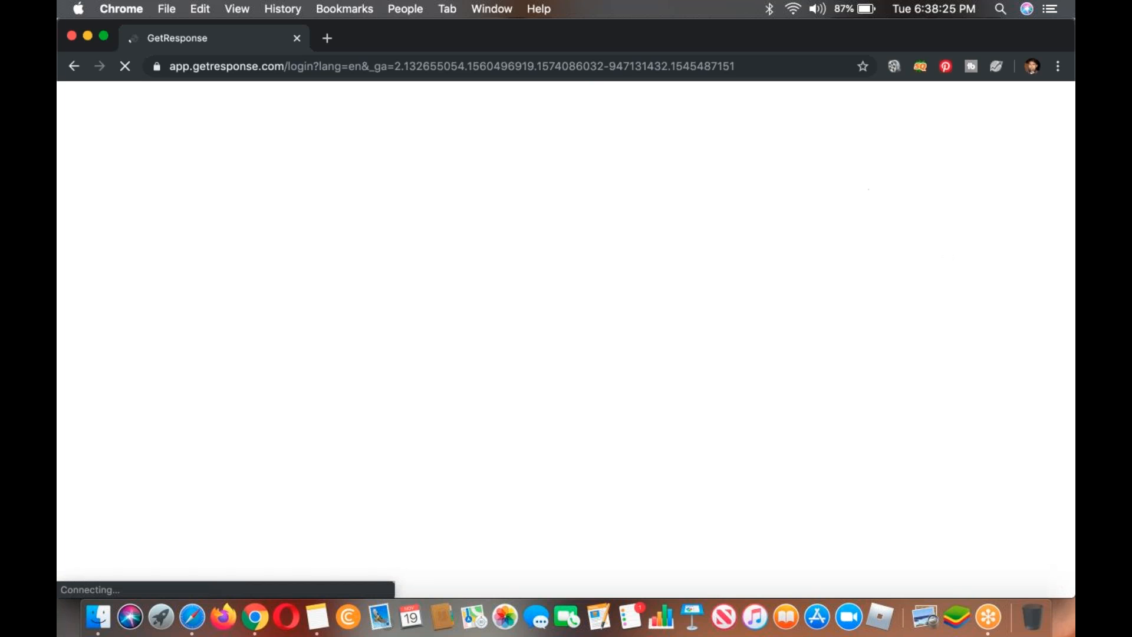
{"action": "left_click", "coordinate": [327, 39]}
{"action": "type", "text": "get"}
{"action": "key", "text": "Return"}
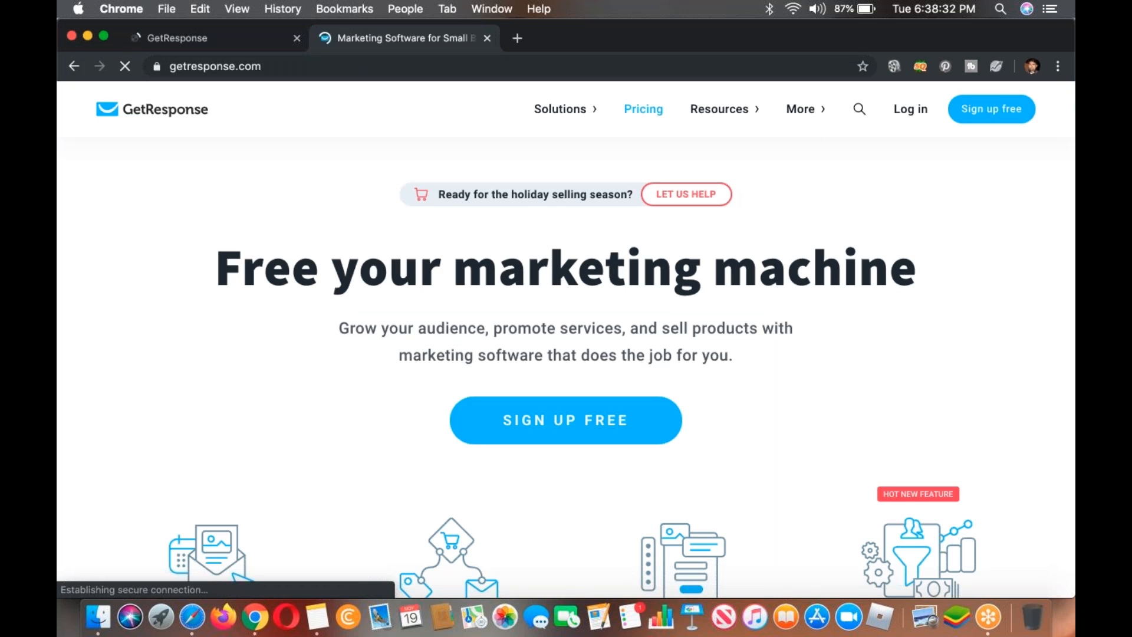
{"action": "left_click", "coordinate": [644, 109]}
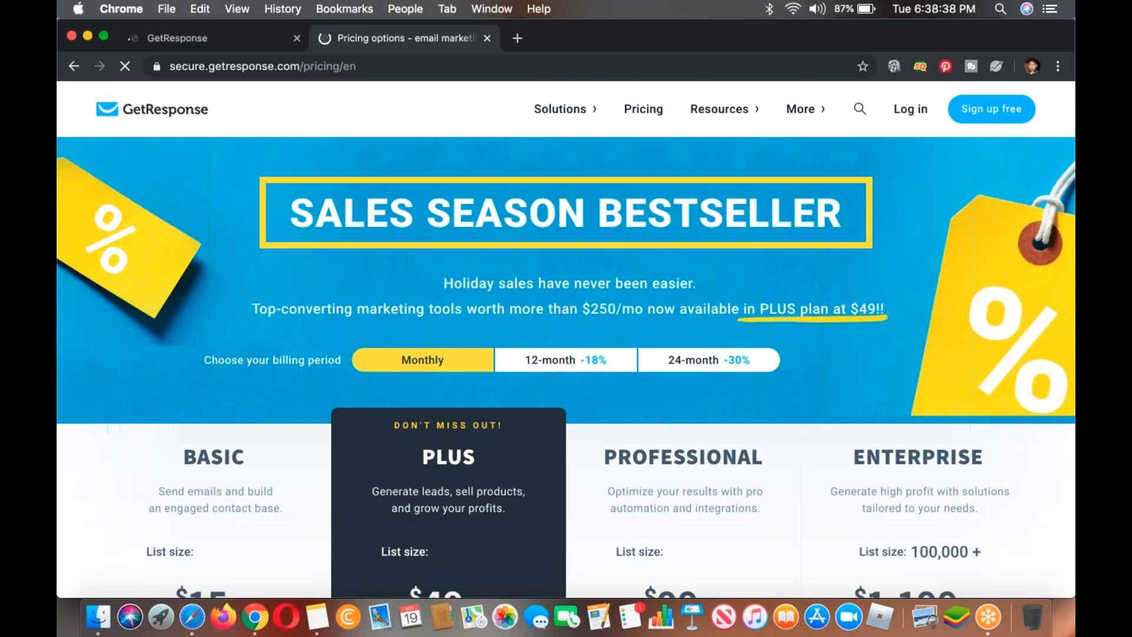
Step: Compare the prices and included features of the Basic, Plus, Professional and Enterprise plans, checking the login page in the other tab
{"action": "scroll", "coordinate": [566, 339], "scroll_direction": "down", "scroll_amount": 4}
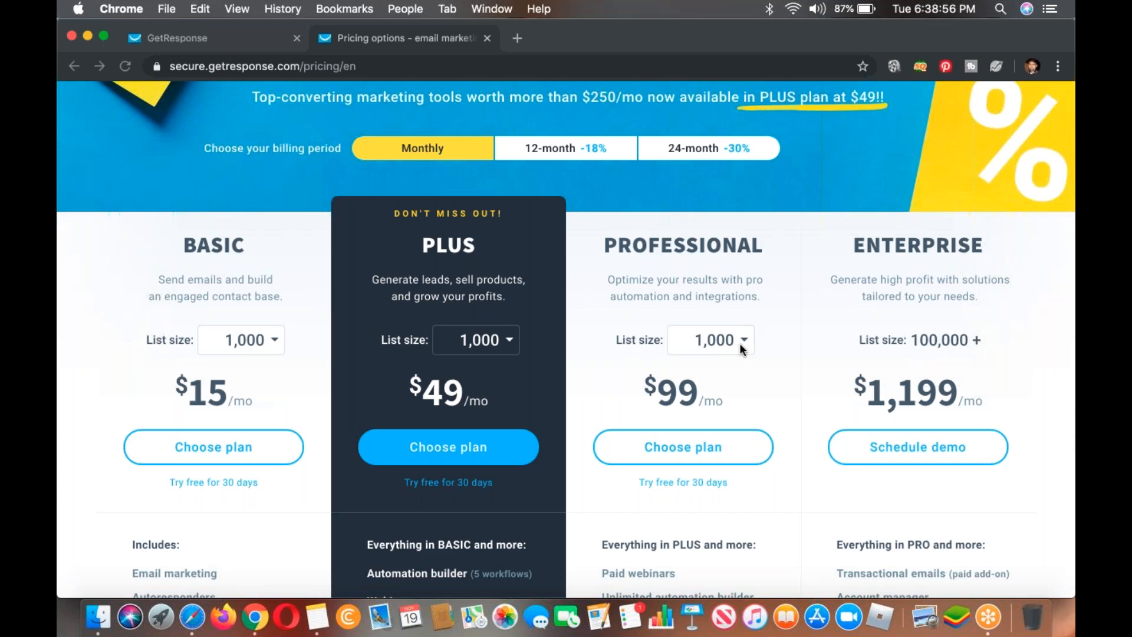
{"action": "scroll", "coordinate": [741, 345], "scroll_direction": "down", "scroll_amount": 5}
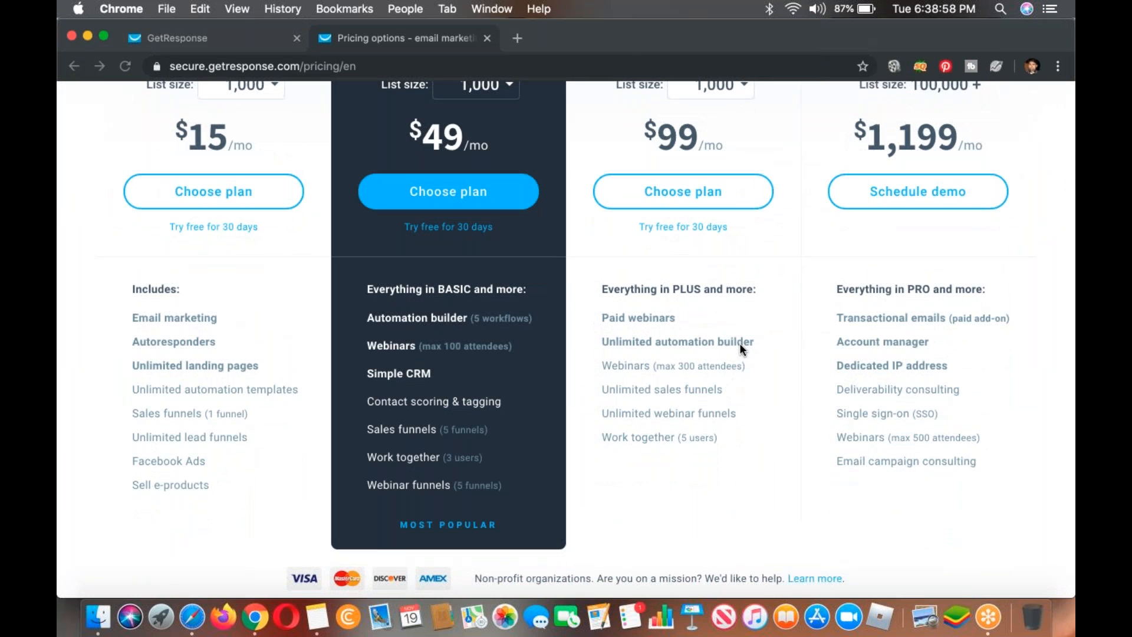
{"action": "scroll", "coordinate": [741, 346], "scroll_direction": "up", "scroll_amount": 4}
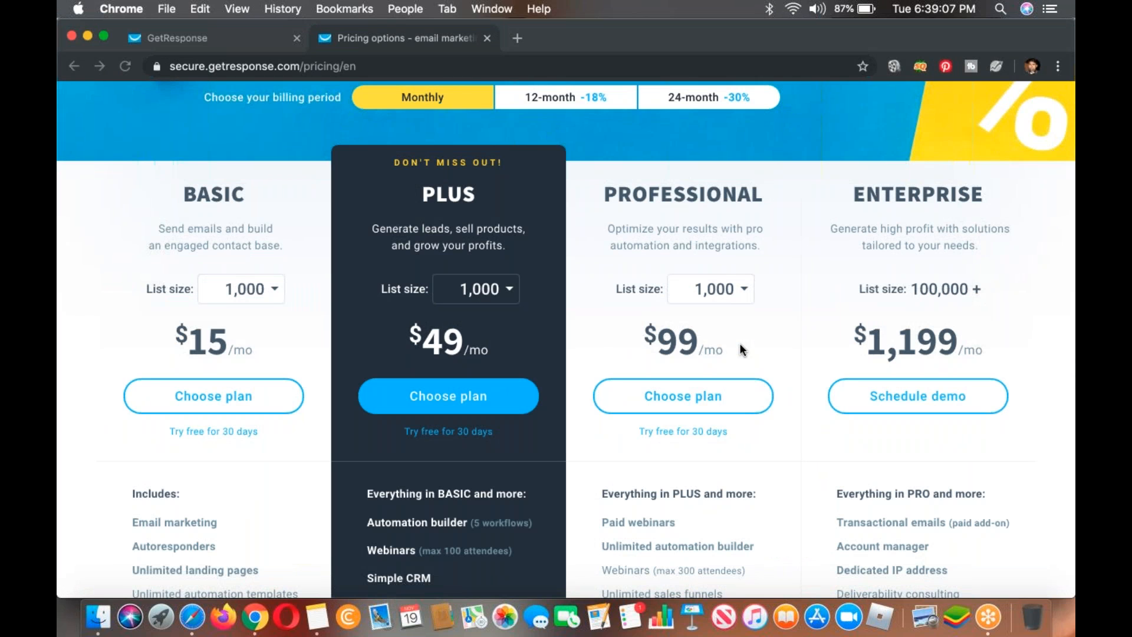
{"action": "left_click", "coordinate": [256, 41]}
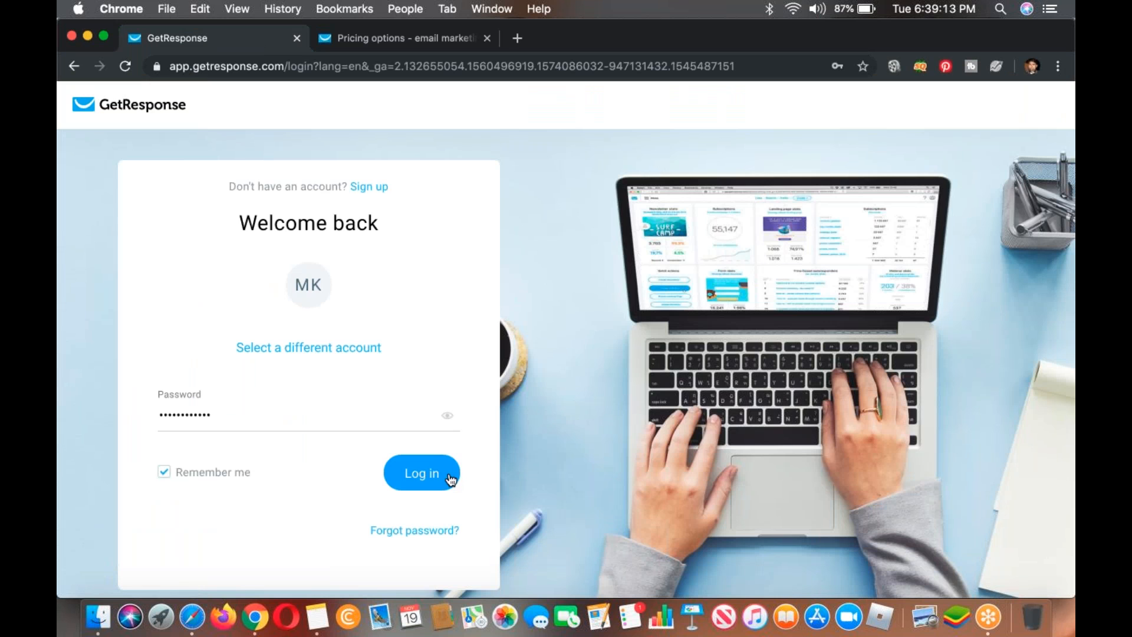
{"action": "left_click", "coordinate": [415, 38]}
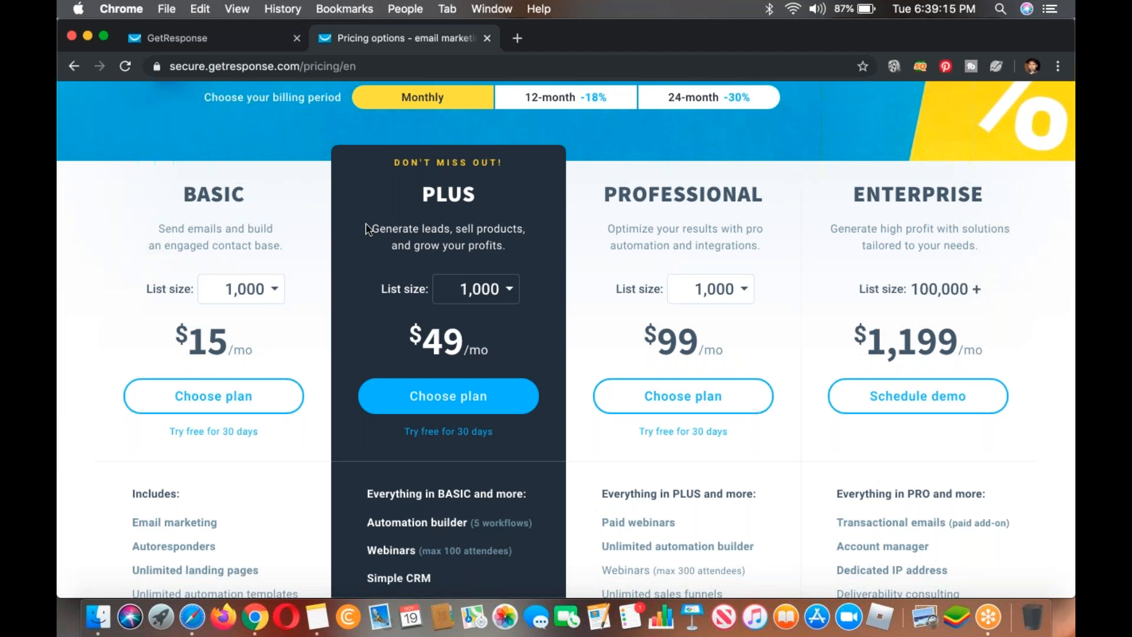
Step: Check the plans' monthly prices for list sizes of 2,500 and 5,000
{"action": "left_click", "coordinate": [245, 294]}
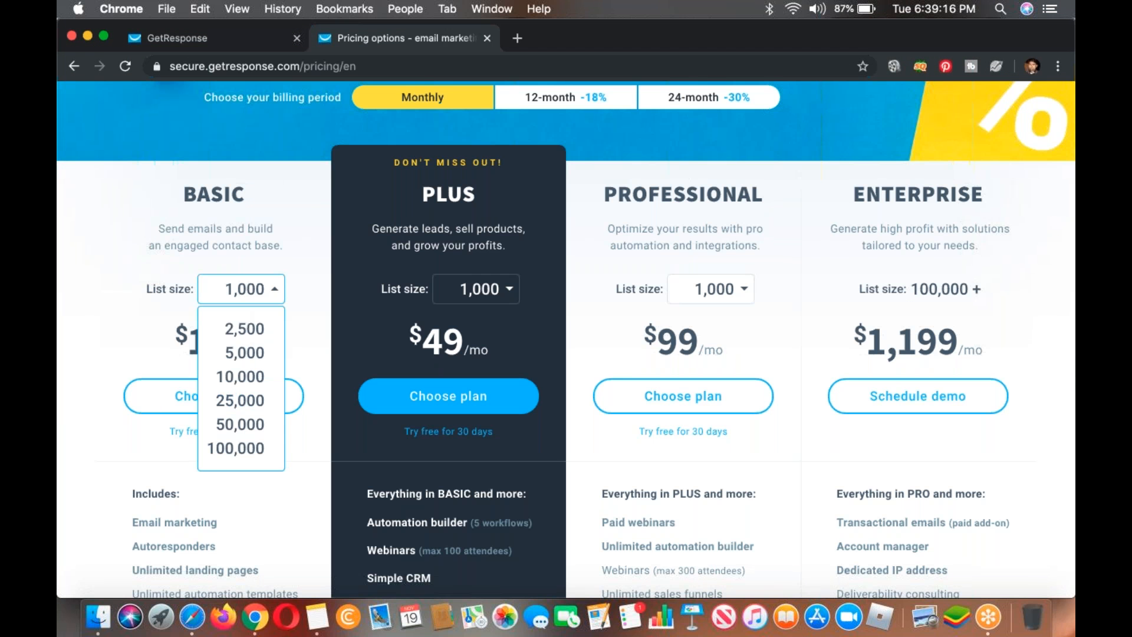
{"action": "left_click", "coordinate": [252, 329]}
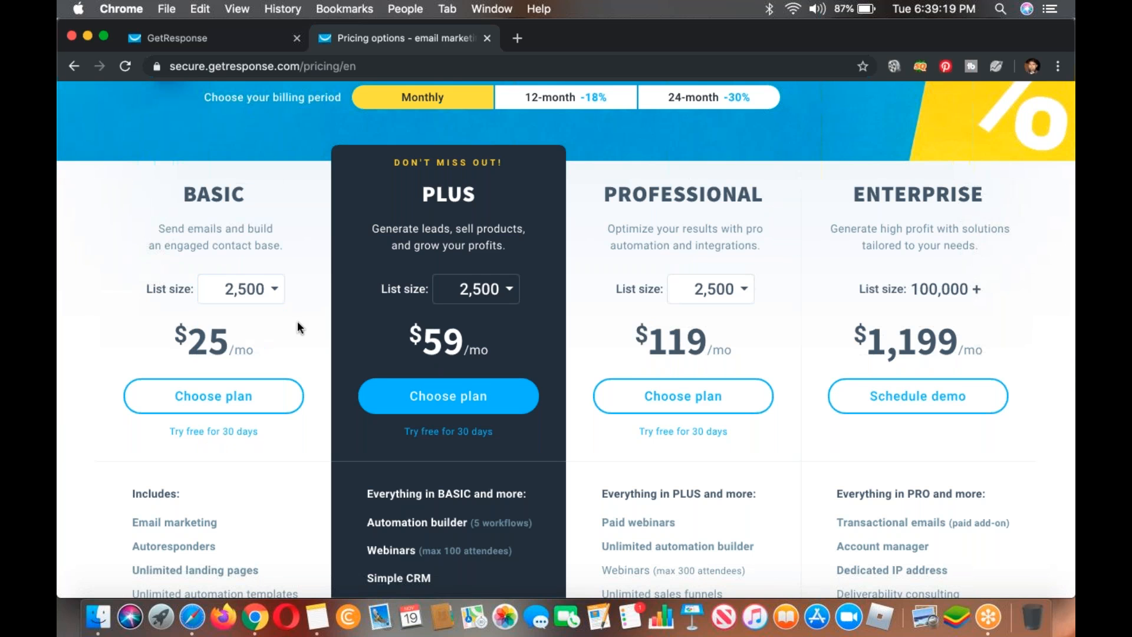
{"action": "left_click", "coordinate": [268, 302]}
{"action": "left_click", "coordinate": [260, 353]}
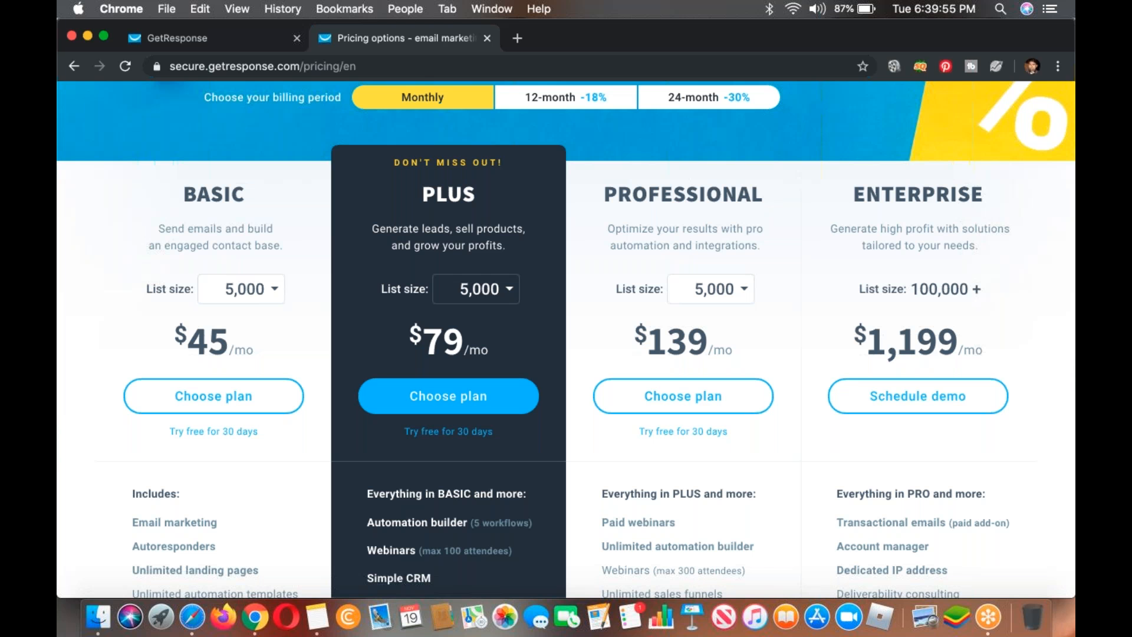
Step: Close the pricing page and log in to the GetResponse account with the saved password
{"action": "left_click", "coordinate": [487, 39]}
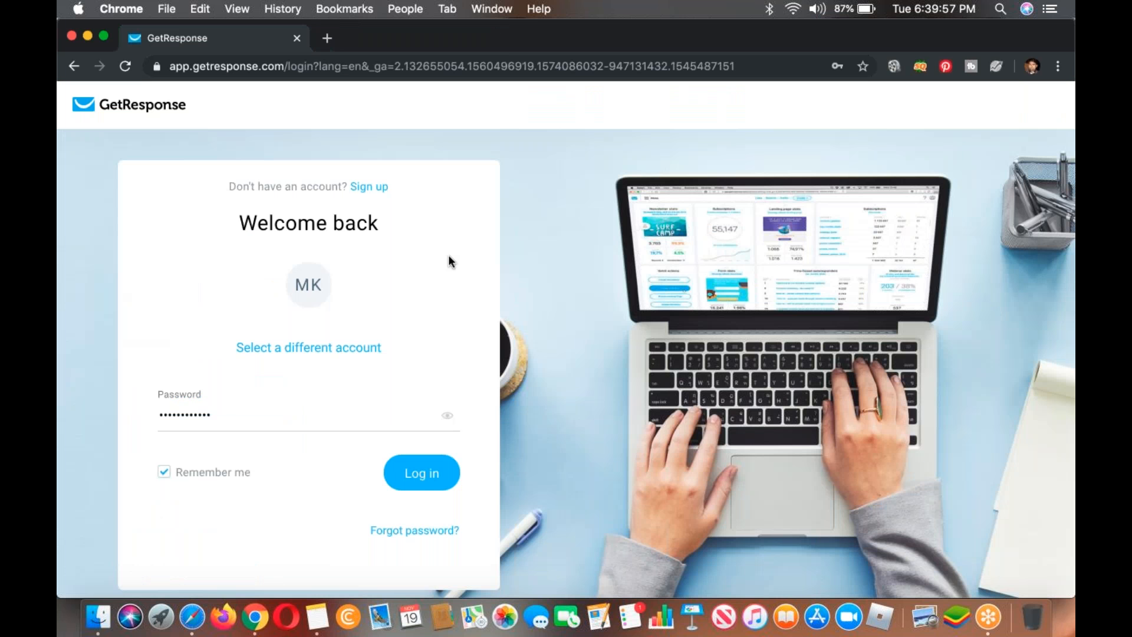
{"action": "left_click", "coordinate": [429, 472]}
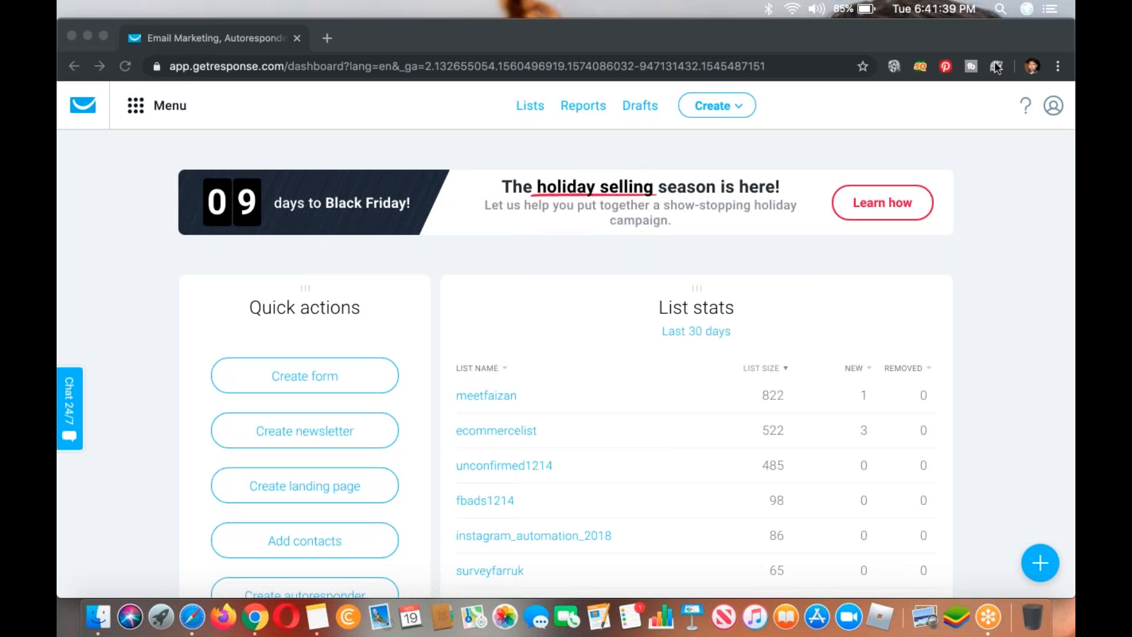
{"action": "left_click", "coordinate": [1003, 235]}
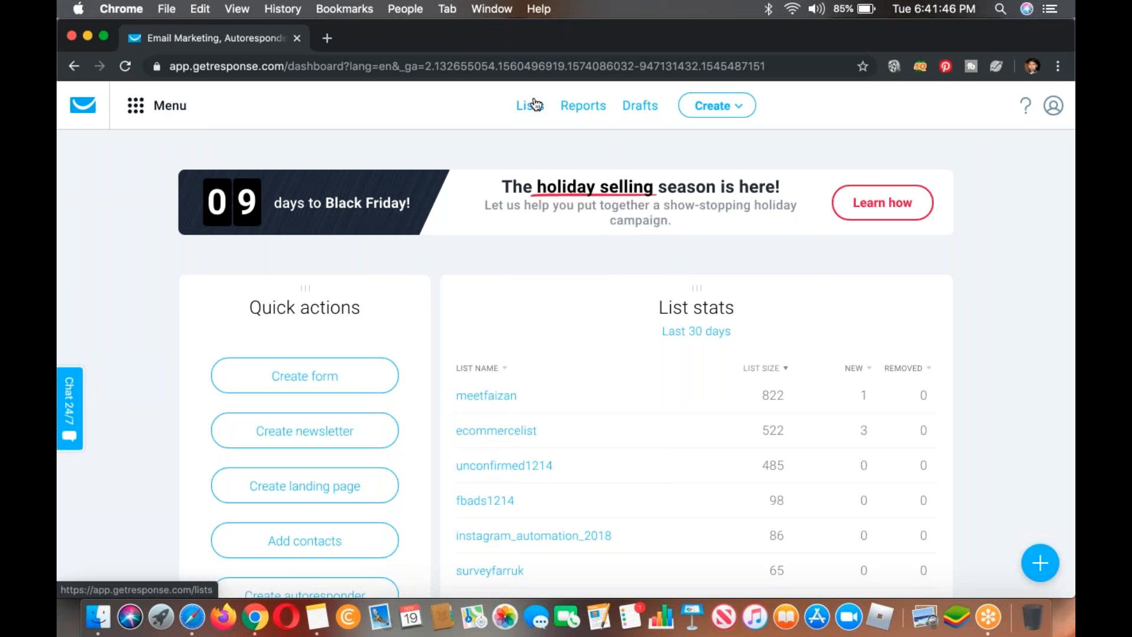
Step: Open launchigloo.com/#/ in a new tab and go to the autoresponder section of its settings
{"action": "left_click", "coordinate": [327, 38]}
{"action": "type", "text": "launchigloo.com/#/"}
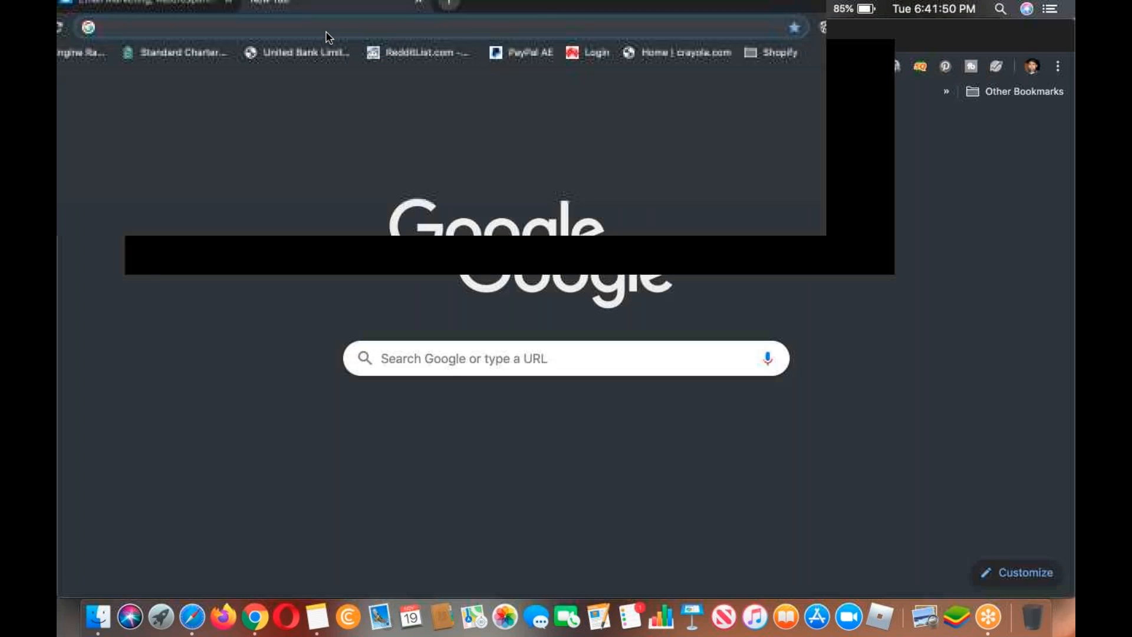
{"action": "key", "text": "Return"}
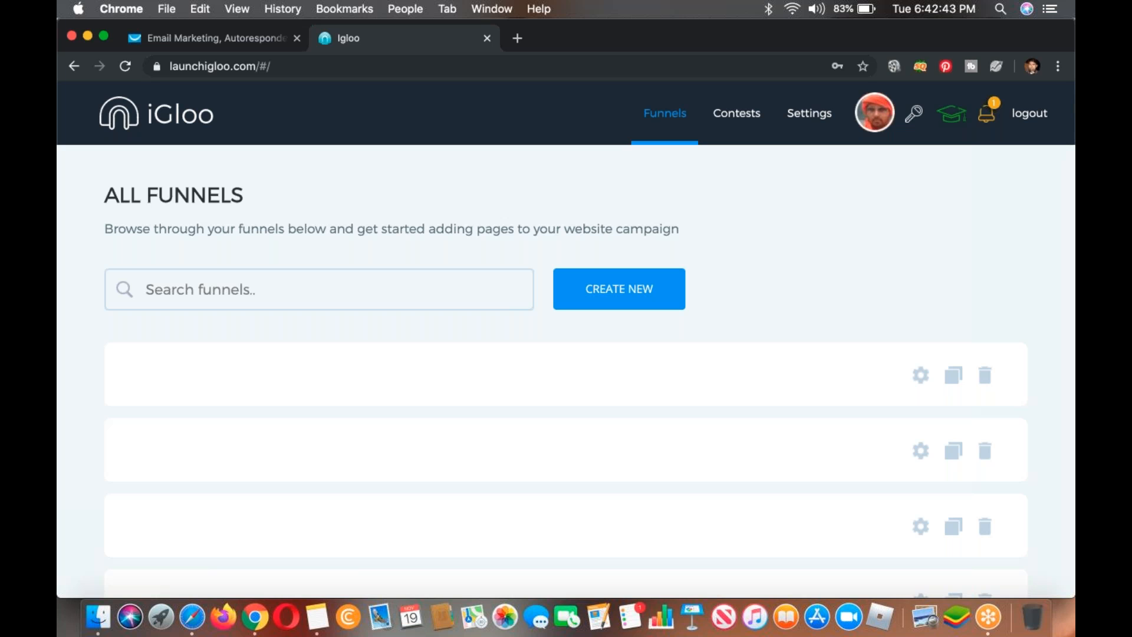
{"action": "left_click", "coordinate": [807, 114]}
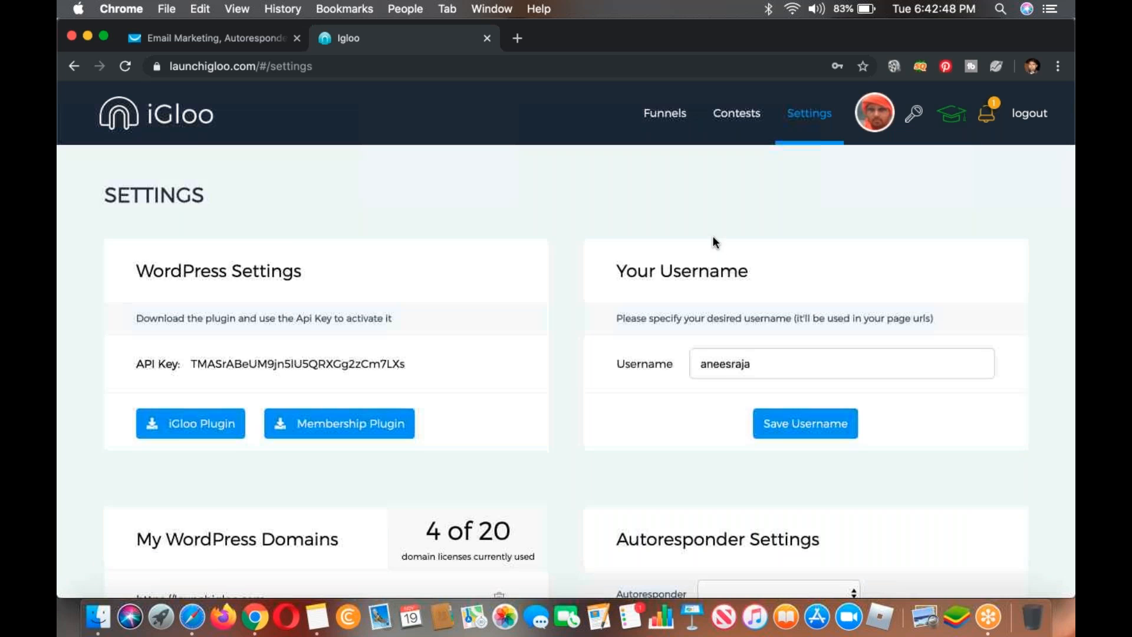
{"action": "scroll", "coordinate": [715, 243], "scroll_direction": "down", "scroll_amount": 5}
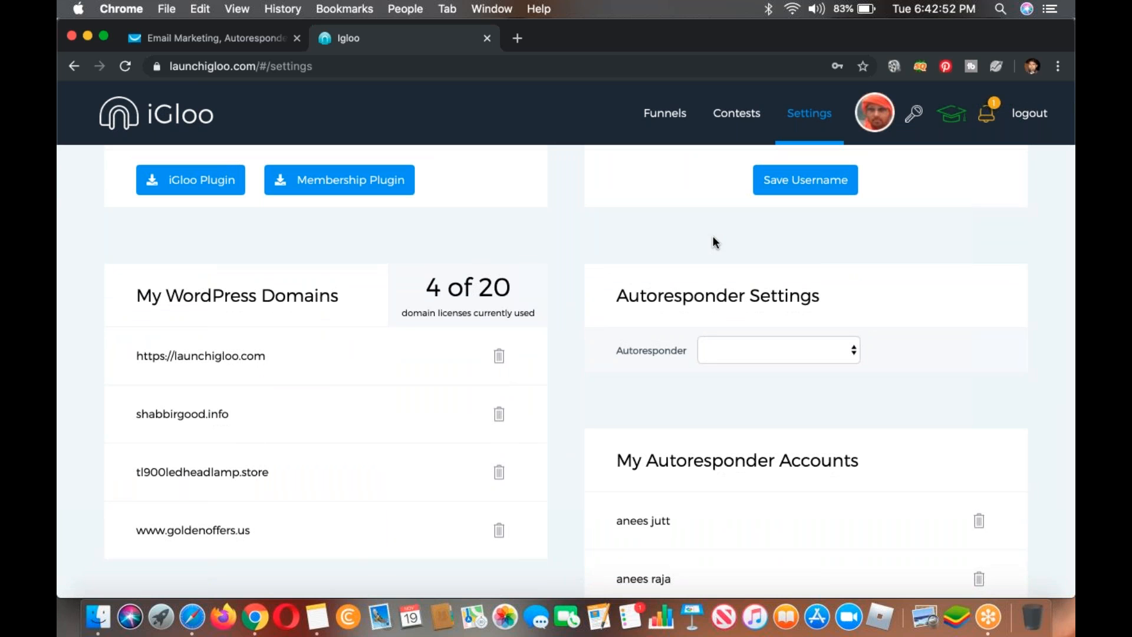
Step: Switch to Notes and append "- Complete Automation" to the "List building, email marketing, Sales / Lead Funnel" heading
{"action": "left_click", "coordinate": [318, 618]}
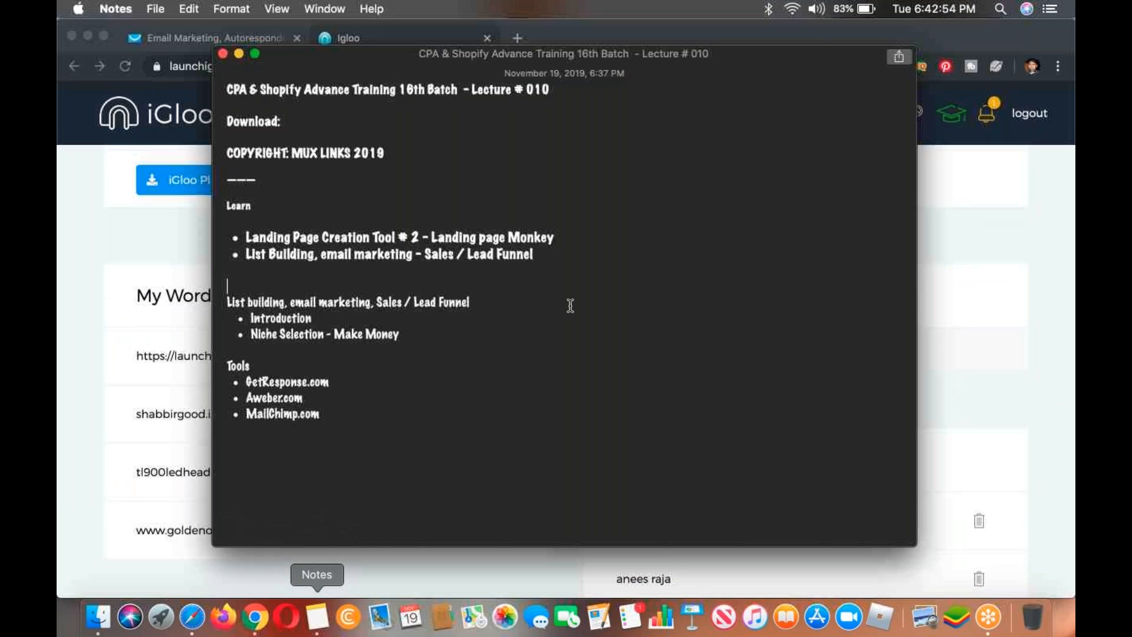
{"action": "type", "text": "- "}
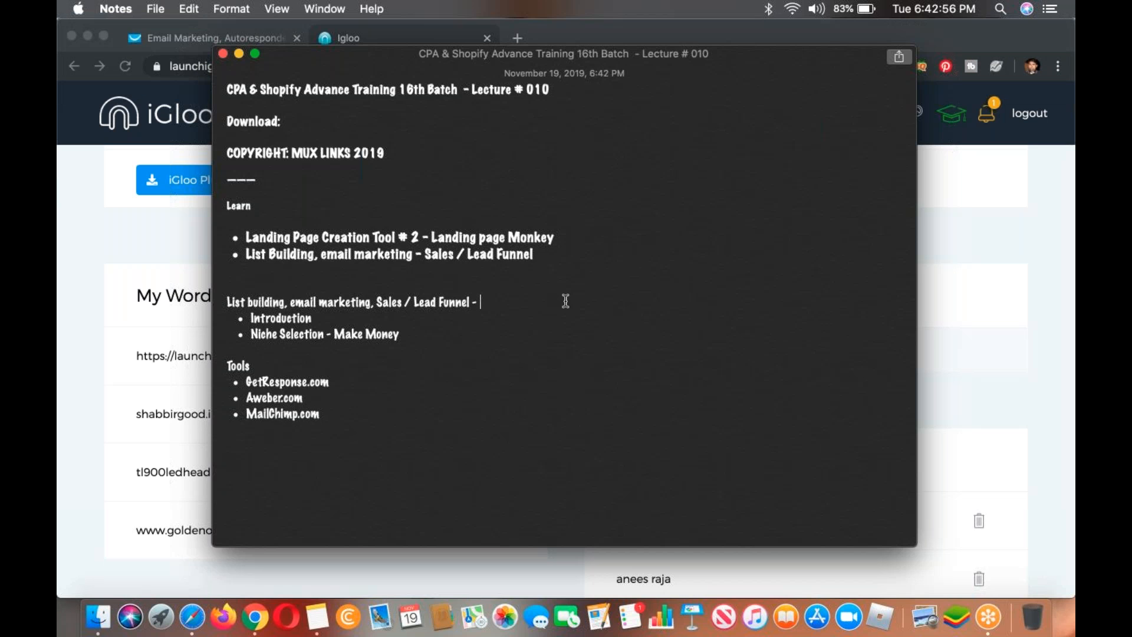
{"action": "type", "text": "Automation"}
{"action": "left_click", "coordinate": [478, 302]}
{"action": "type", "text": "Complete"}
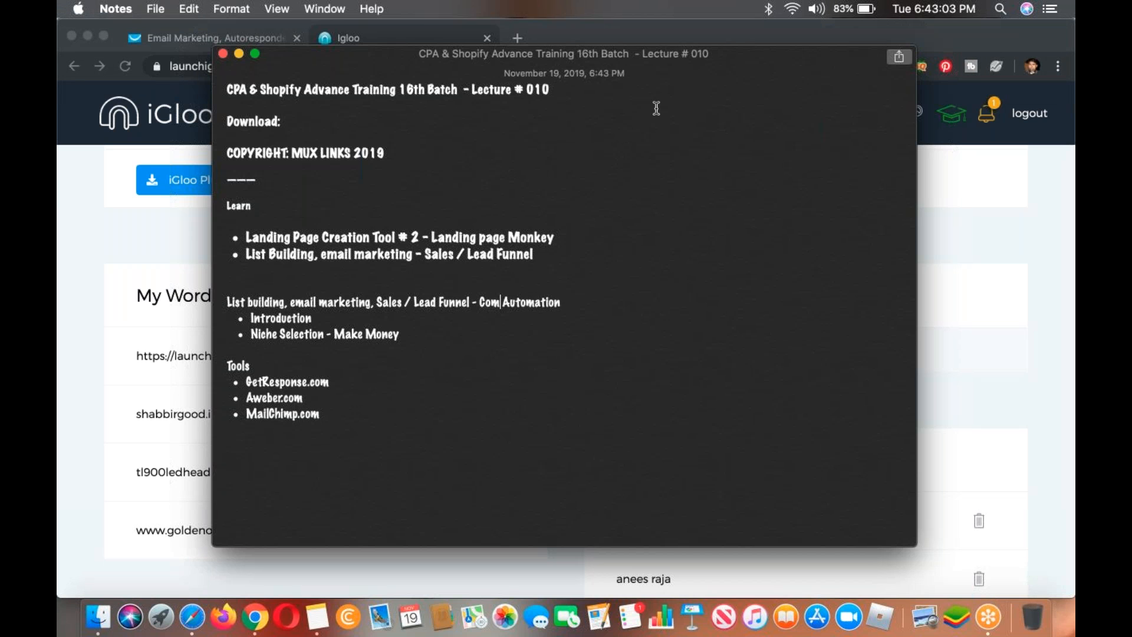
Step: Return to iGloo's autoresponder settings, choose Getresponse as the autoresponder and fill in the account name
{"action": "left_click", "coordinate": [107, 312]}
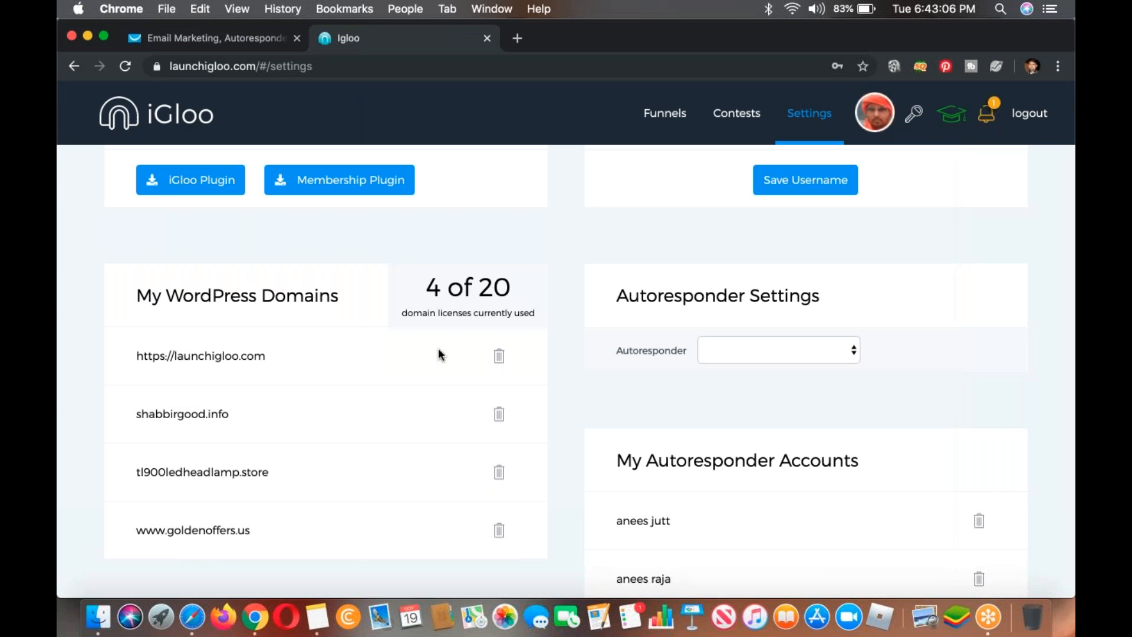
{"action": "scroll", "coordinate": [438, 348], "scroll_direction": "down", "scroll_amount": 2}
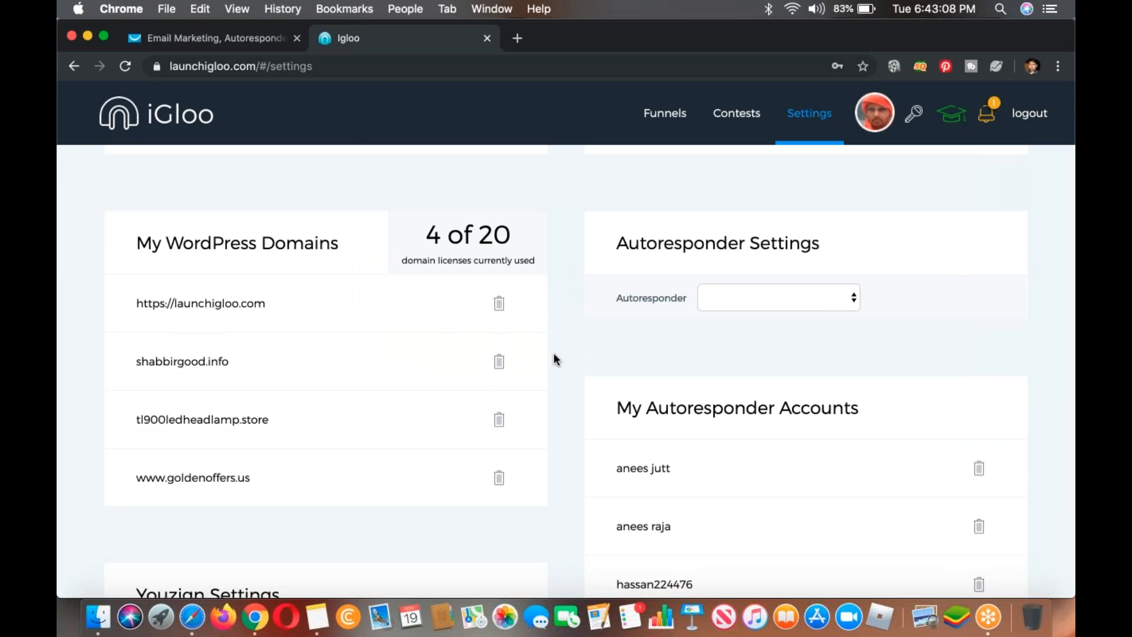
{"action": "scroll", "coordinate": [732, 348], "scroll_direction": "down", "scroll_amount": 2}
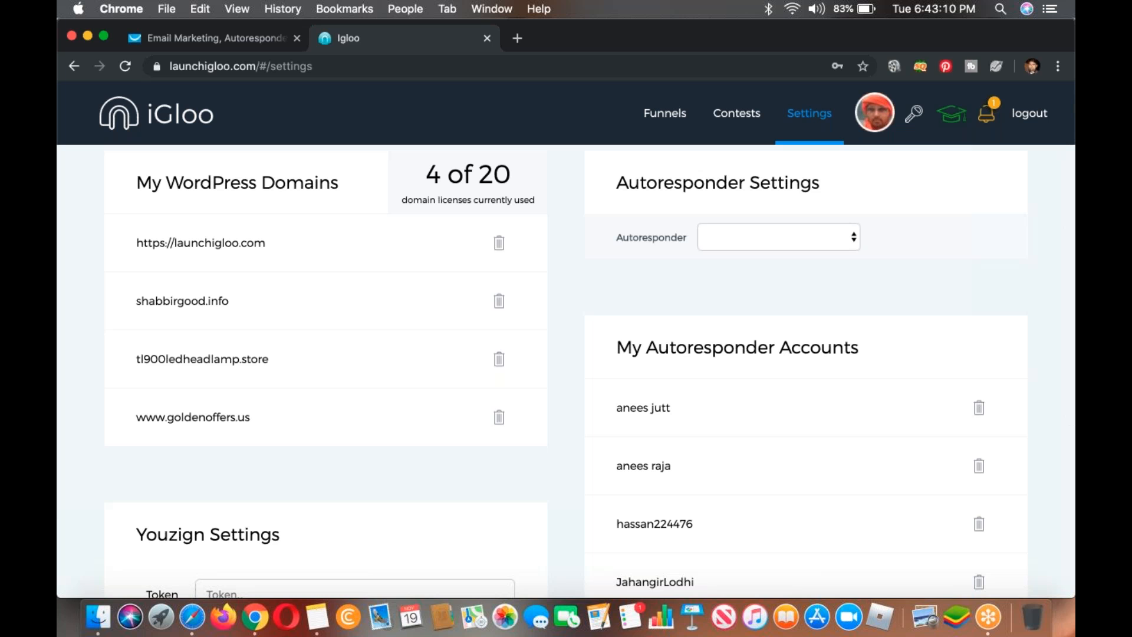
{"action": "left_click", "coordinate": [757, 248]}
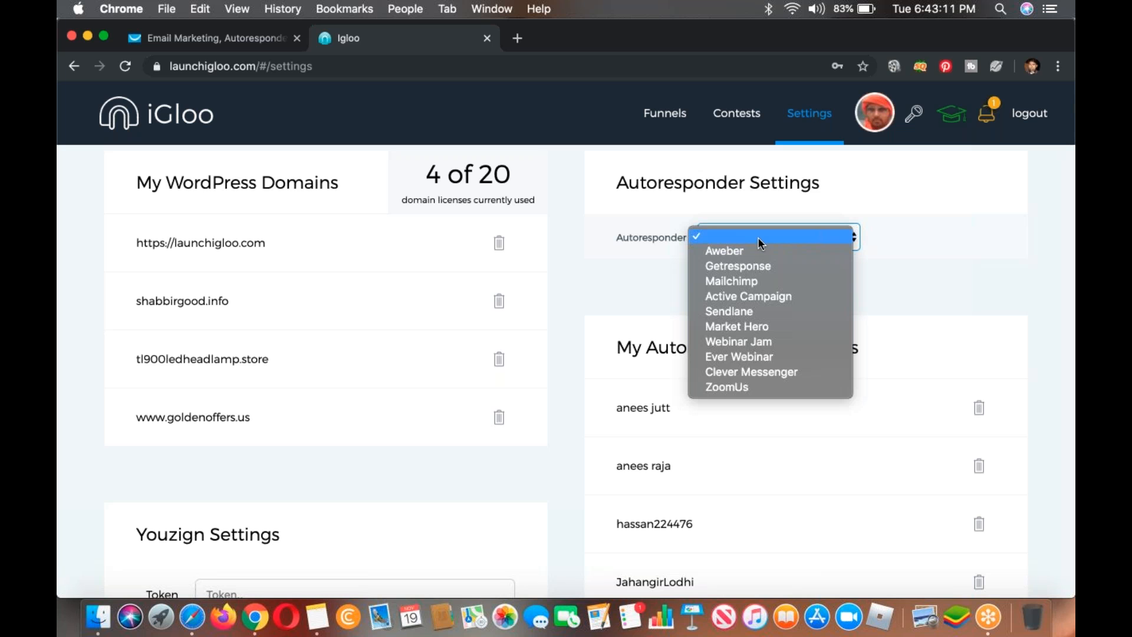
{"action": "left_click", "coordinate": [755, 269]}
{"action": "left_click", "coordinate": [786, 289]}
{"action": "type", "text": "Faizan"}
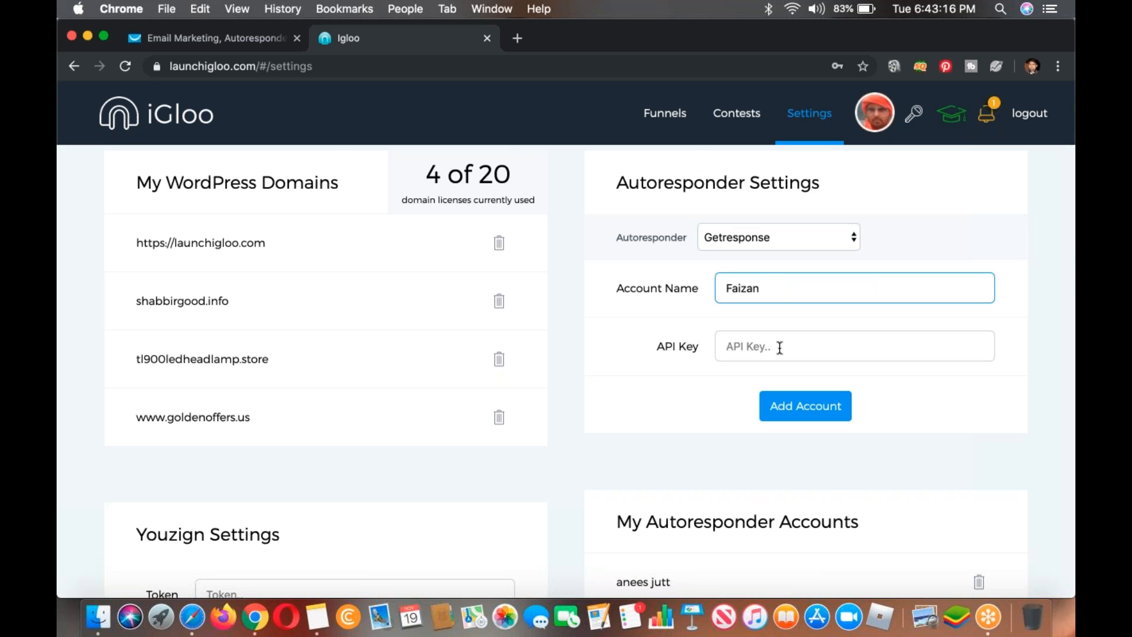
Step: Switch to the GetResponse dashboard and locate the Integrations and API entry needed for the API key
{"action": "left_click", "coordinate": [206, 37]}
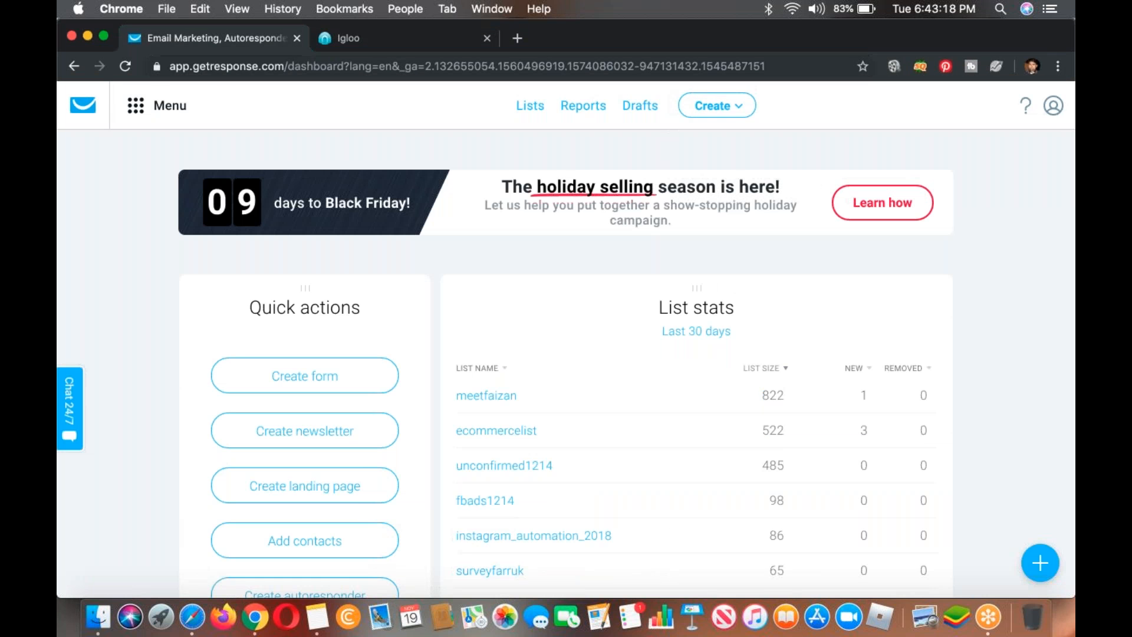
{"action": "left_click", "coordinate": [1053, 106]}
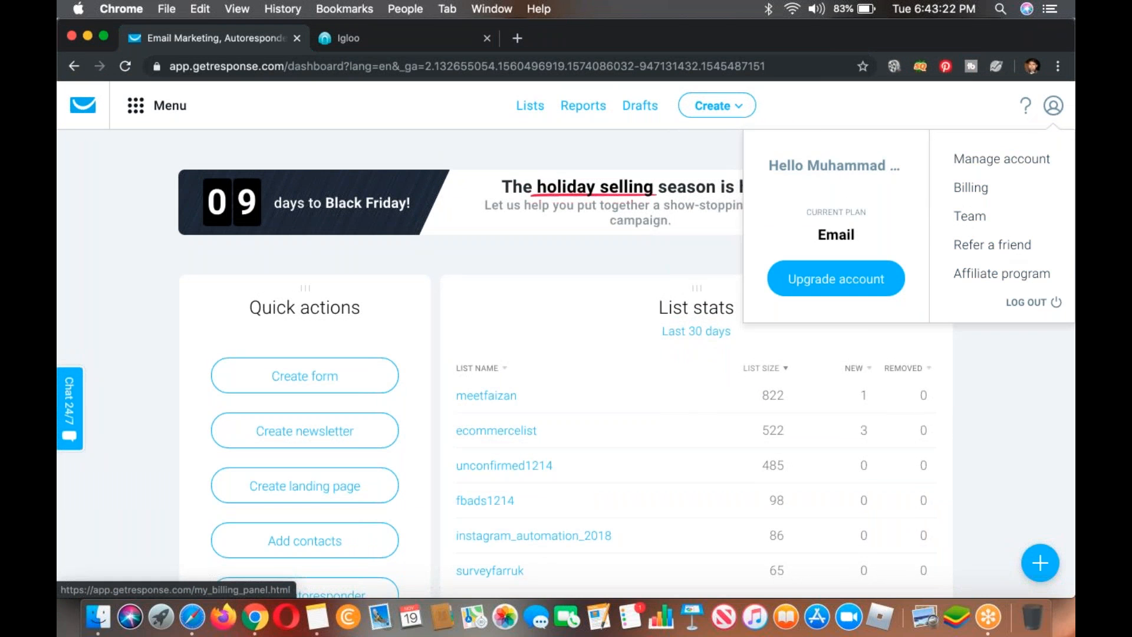
{"action": "right_click", "coordinate": [999, 158]}
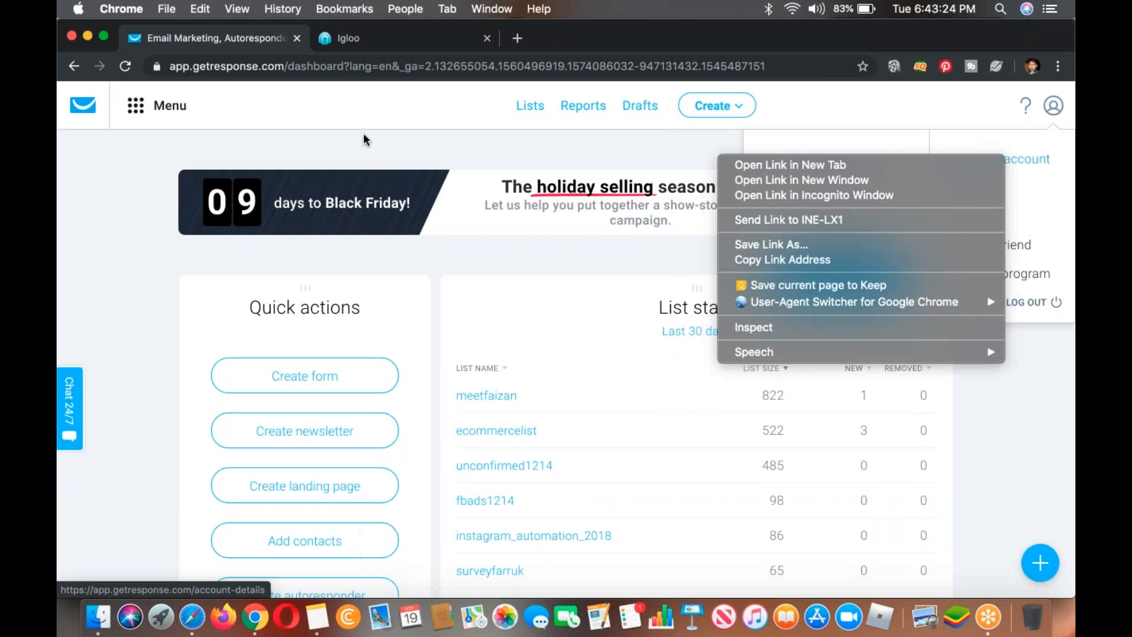
{"action": "left_click", "coordinate": [136, 105]}
{"action": "left_click", "coordinate": [137, 105]}
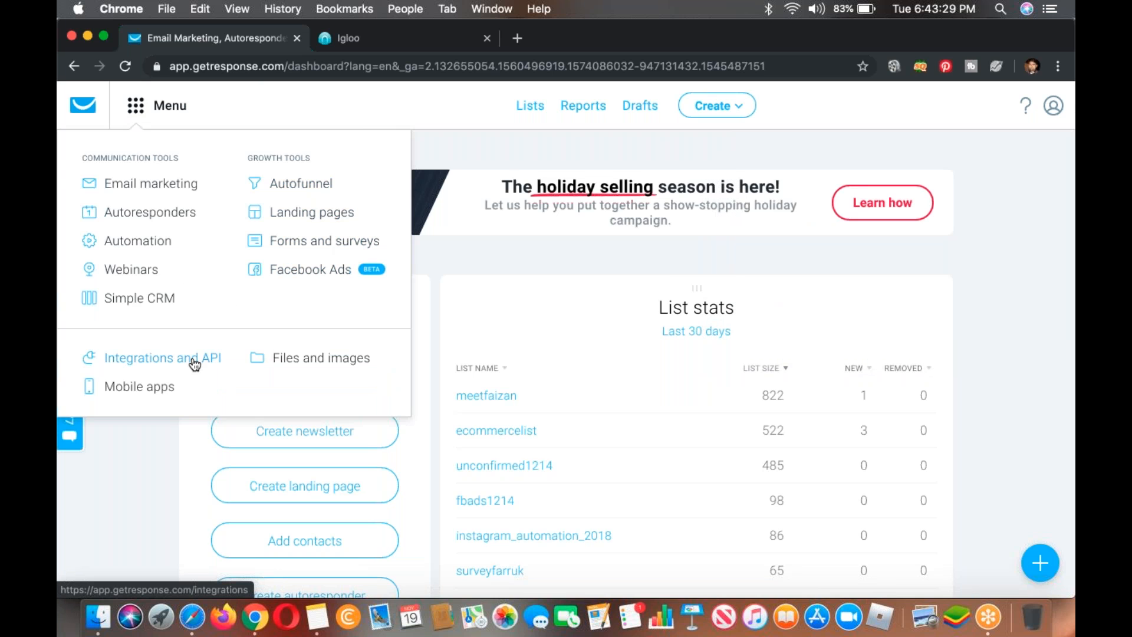
Step: Return to iGloo, search its funnels for "cpa 16th" and open the matching 16th batch funnel
{"action": "left_click", "coordinate": [404, 37]}
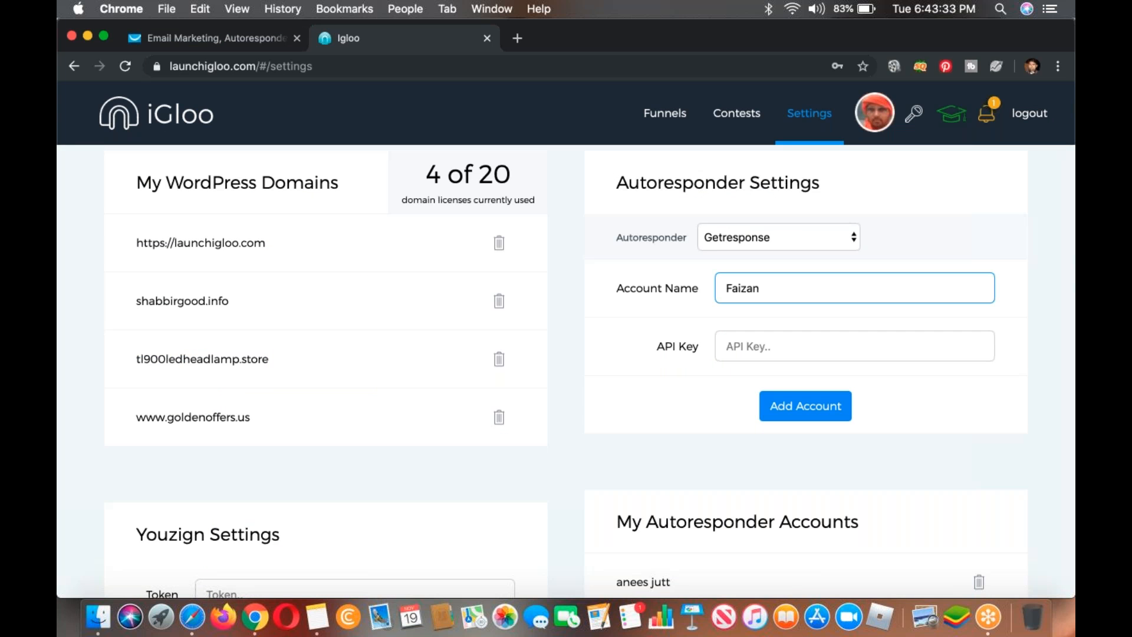
{"action": "scroll", "coordinate": [789, 389], "scroll_direction": "up", "scroll_amount": 6}
{"action": "scroll", "coordinate": [789, 389], "scroll_direction": "down", "scroll_amount": 6}
{"action": "scroll", "coordinate": [788, 389], "scroll_direction": "up", "scroll_amount": 6}
{"action": "left_click", "coordinate": [662, 113]}
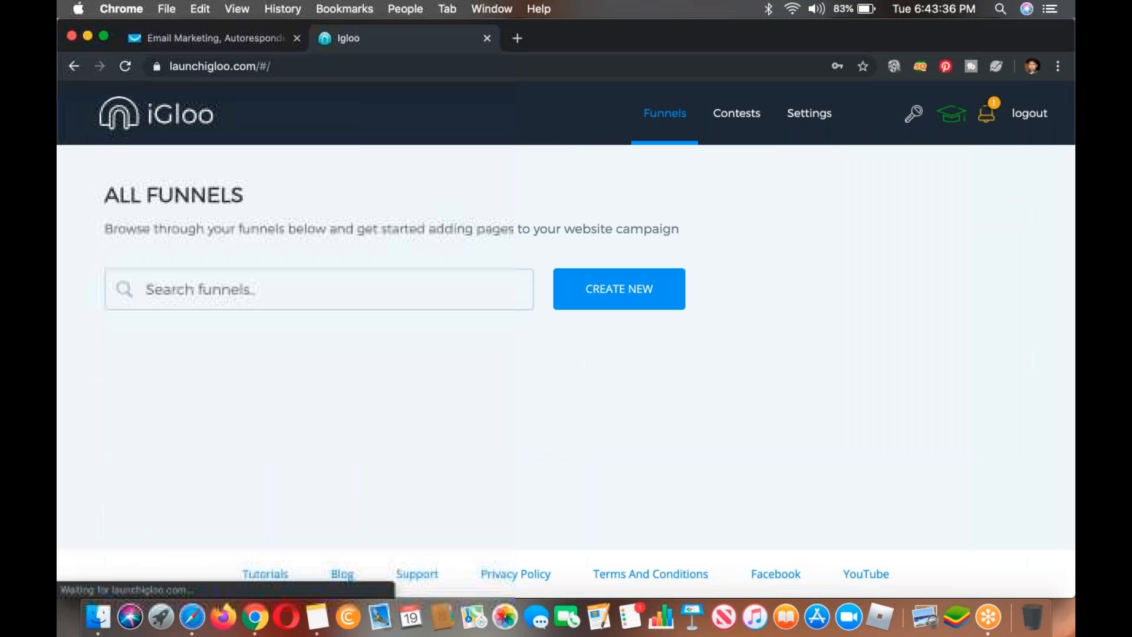
{"action": "type", "text": "cpa"}
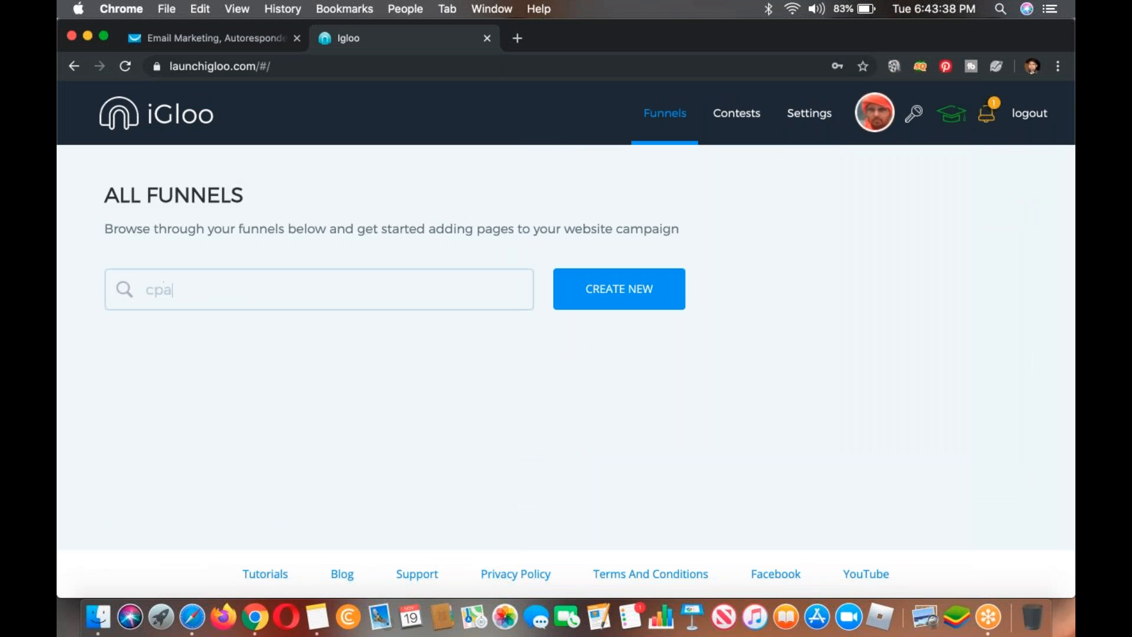
{"action": "type", "text": " 16th"}
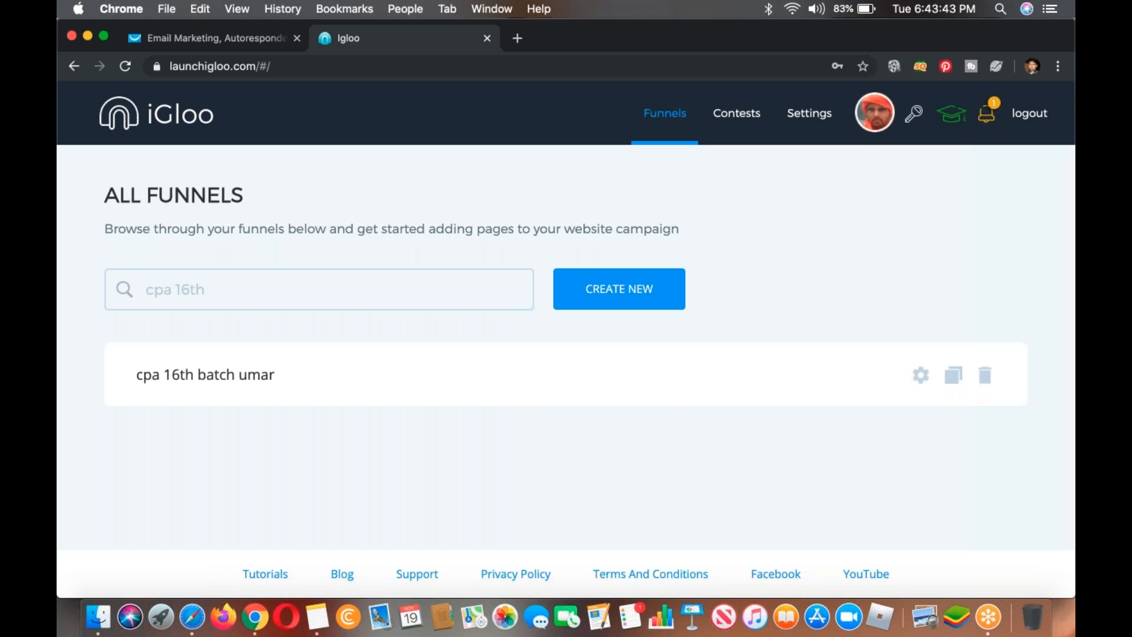
{"action": "left_click", "coordinate": [263, 374]}
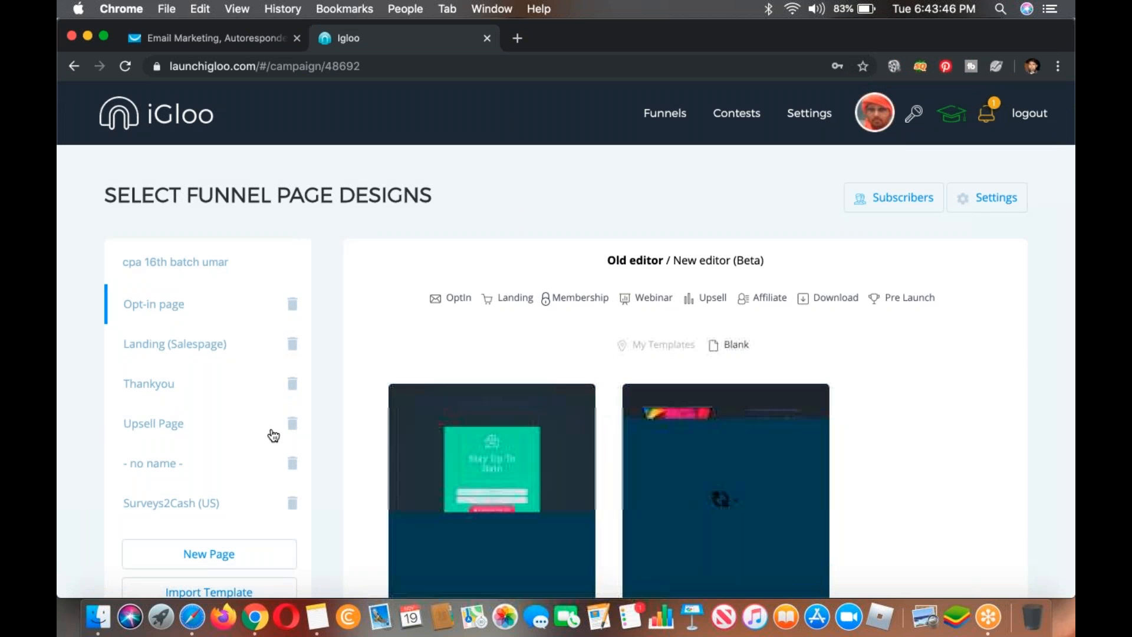
Step: Add a new page to the funnel from the Macbook opt-in template and open it in the page editor
{"action": "left_click", "coordinate": [208, 554]}
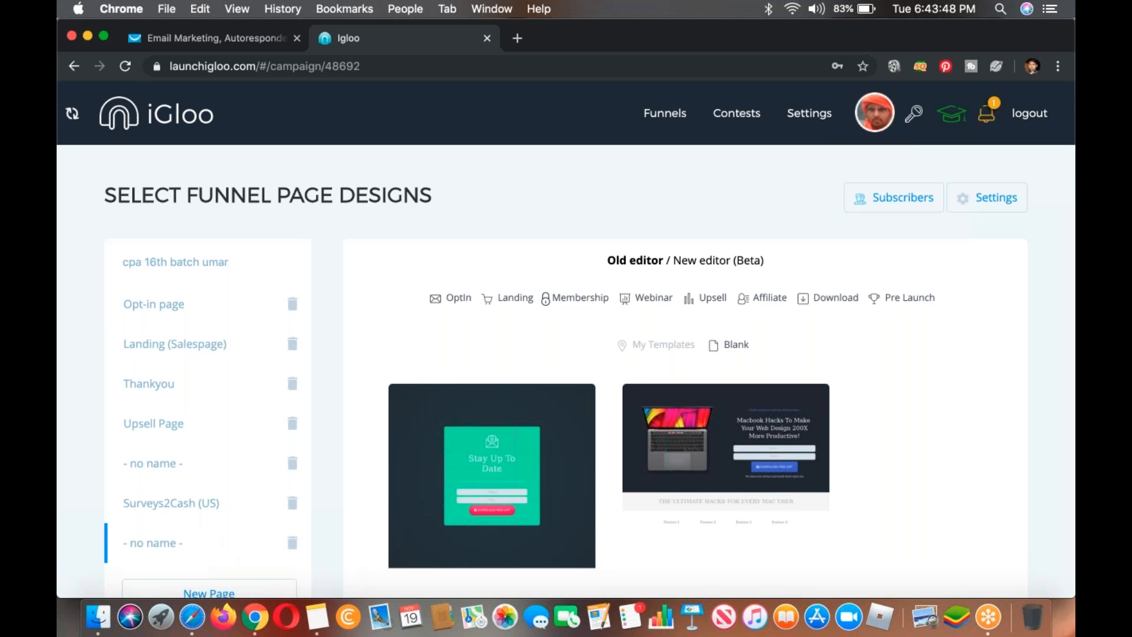
{"action": "scroll", "coordinate": [373, 474], "scroll_direction": "down", "scroll_amount": 2}
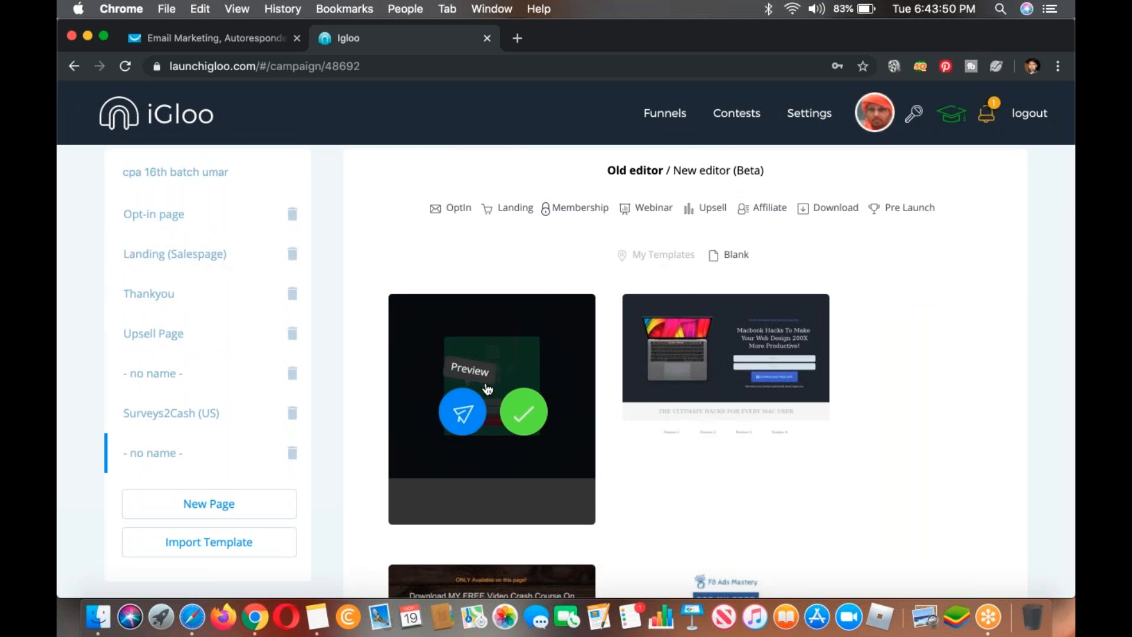
{"action": "scroll", "coordinate": [730, 312], "scroll_direction": "down", "scroll_amount": 1}
{"action": "left_click", "coordinate": [756, 358]}
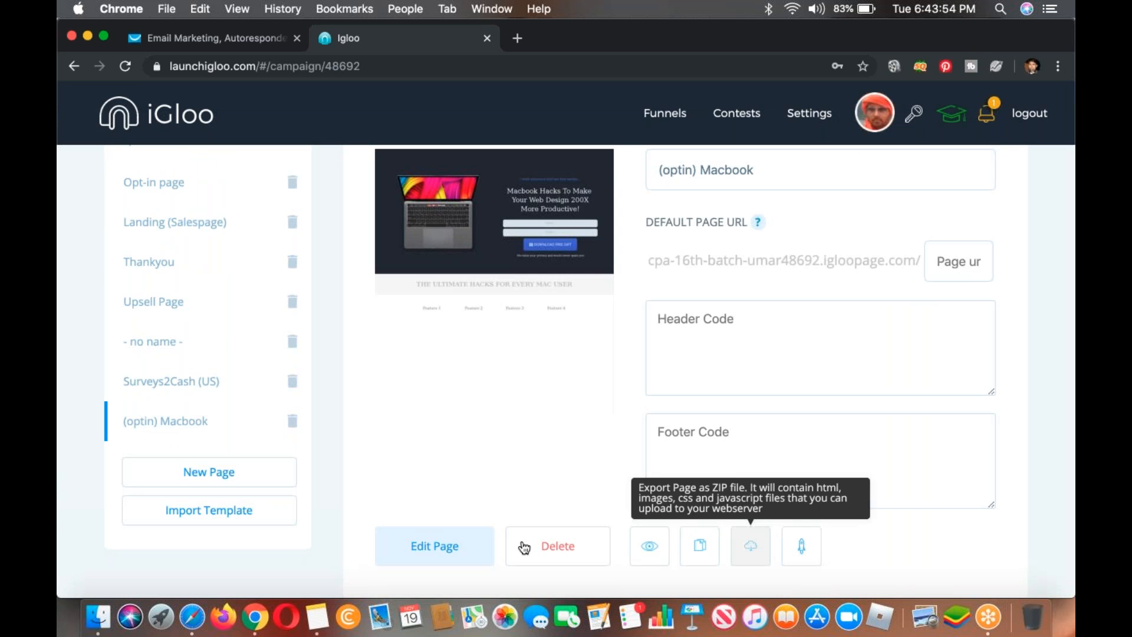
{"action": "left_click", "coordinate": [480, 552]}
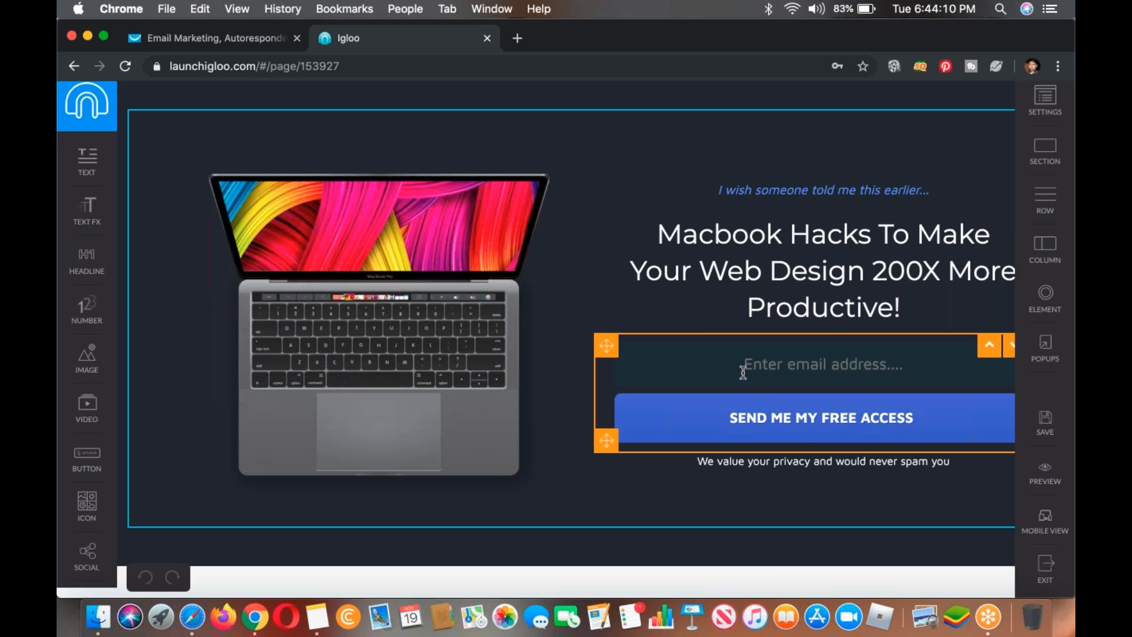
Step: Open the email opt-in form's element settings and set its autoresponder to Getresponse
{"action": "left_click", "coordinate": [707, 362]}
{"action": "left_click", "coordinate": [707, 362]}
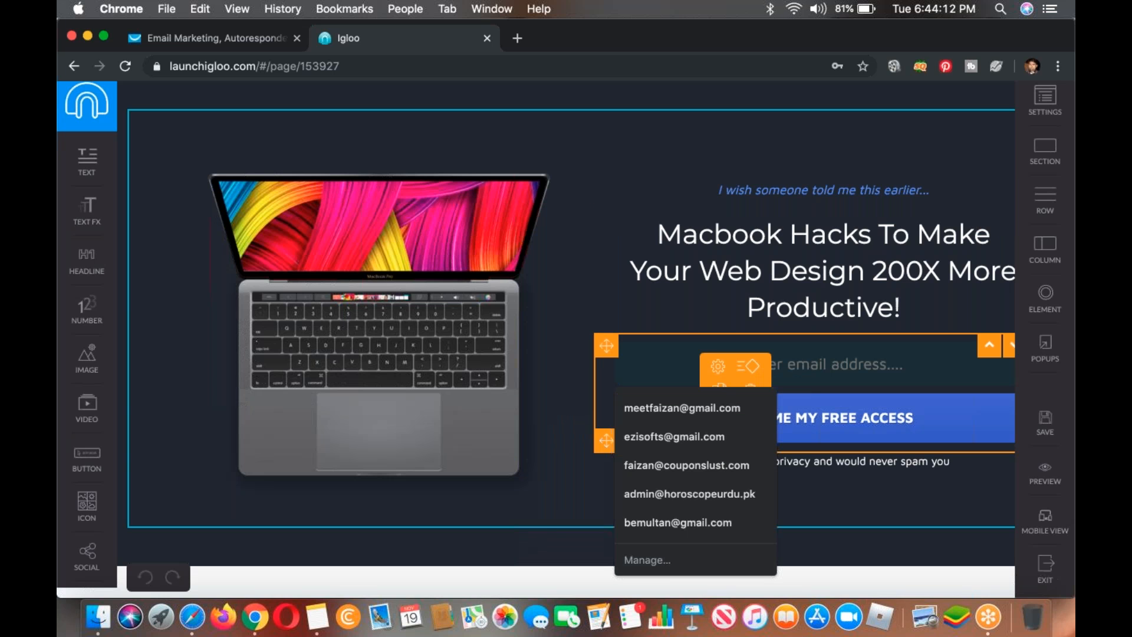
{"action": "left_click", "coordinate": [716, 366]}
{"action": "left_click", "coordinate": [717, 366]}
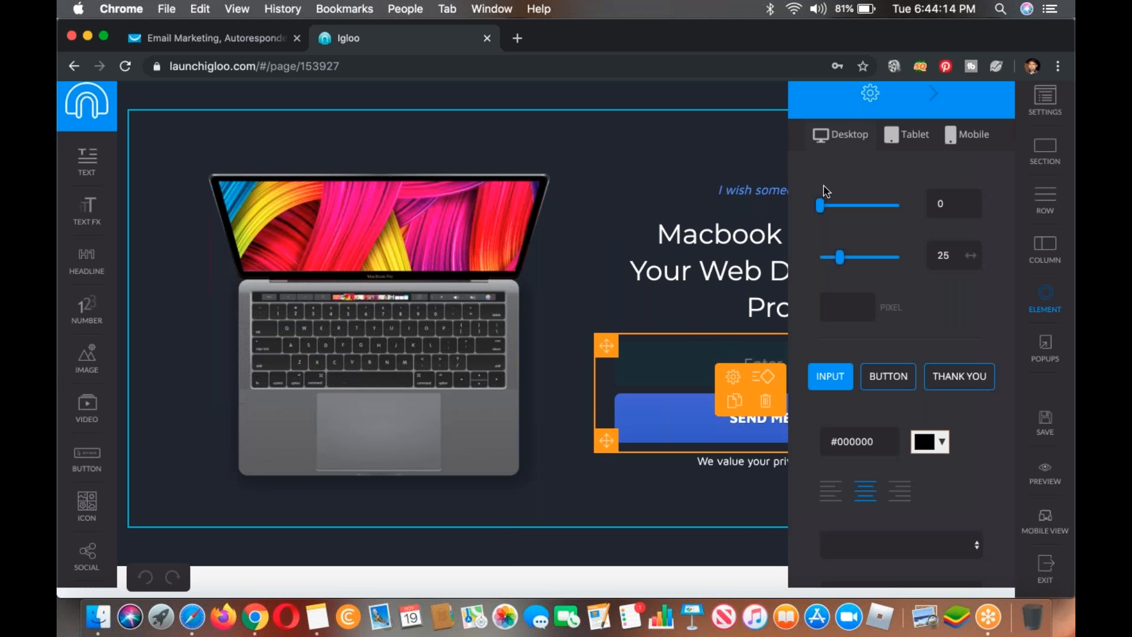
{"action": "left_click", "coordinate": [849, 95]}
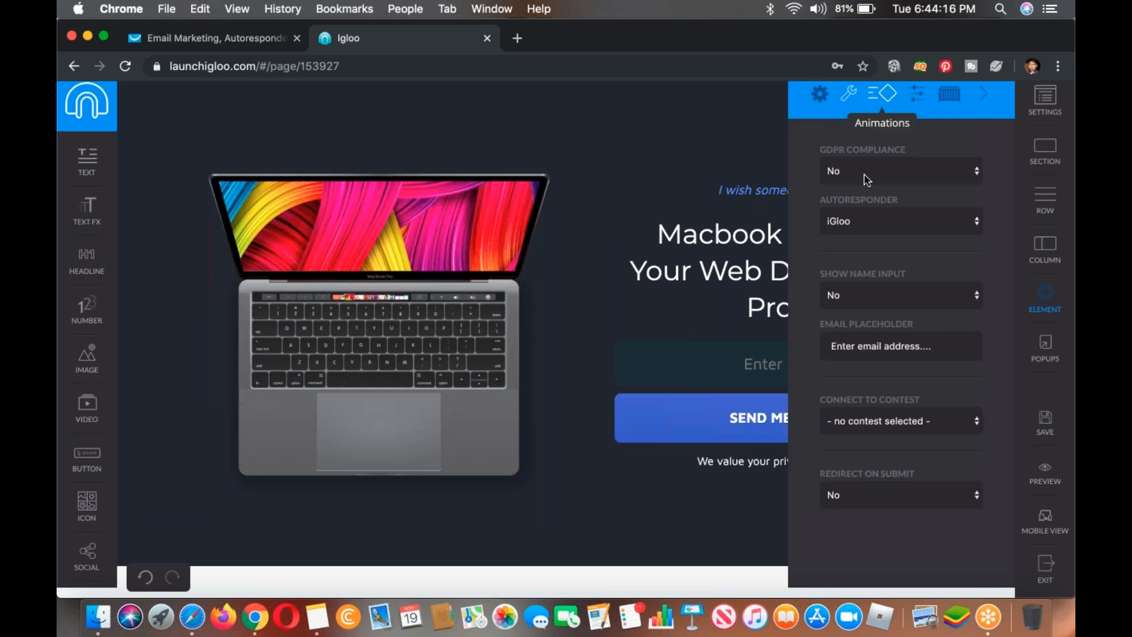
{"action": "left_click", "coordinate": [876, 222]}
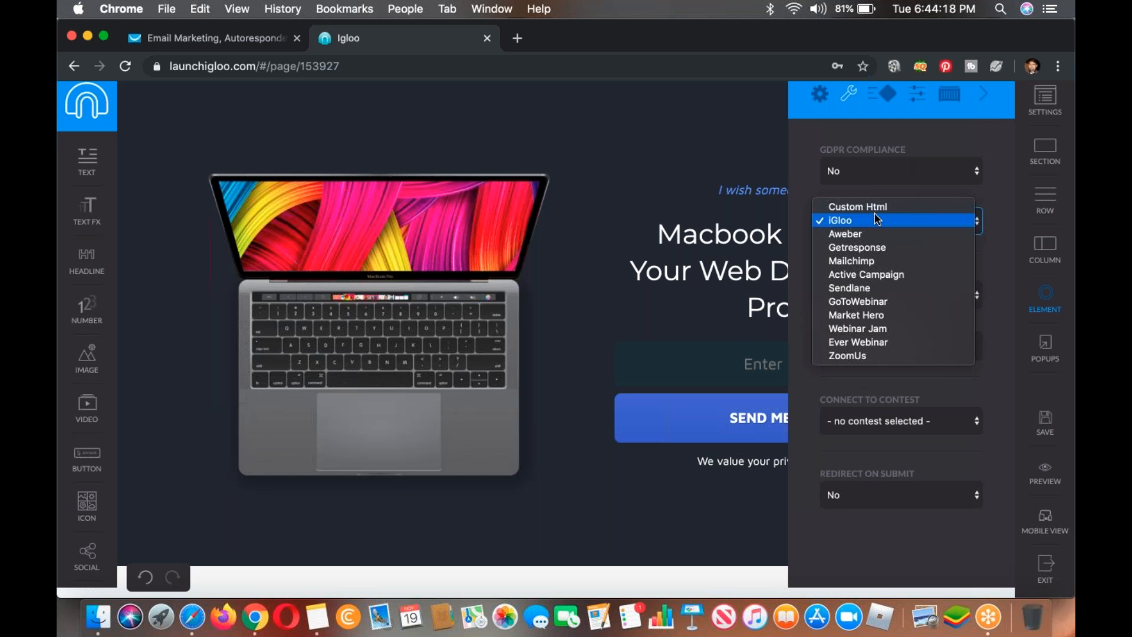
{"action": "left_click", "coordinate": [876, 252]}
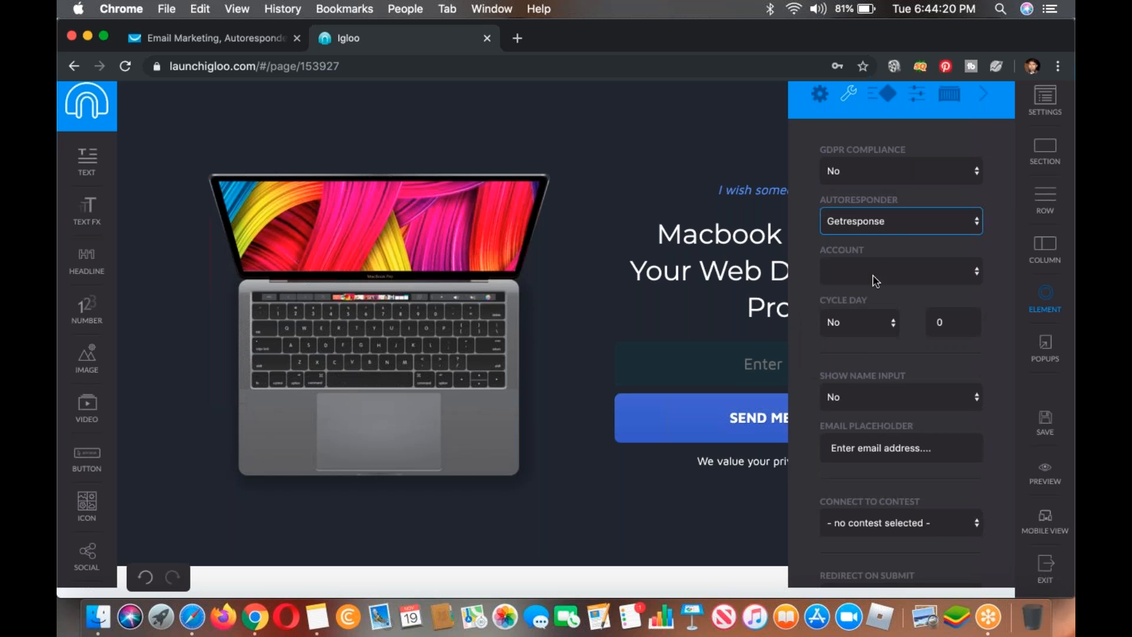
Step: Connect the opt-in form to the first saved Getresponse account and its cpa16thbatch list
{"action": "left_click", "coordinate": [878, 281]}
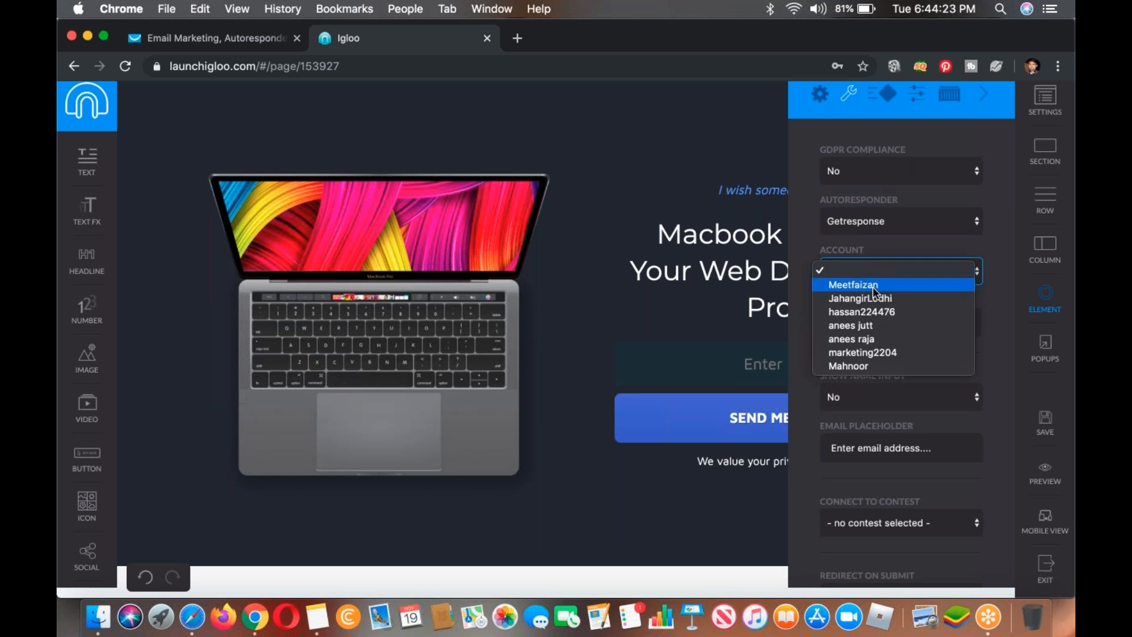
{"action": "left_click", "coordinate": [874, 287]}
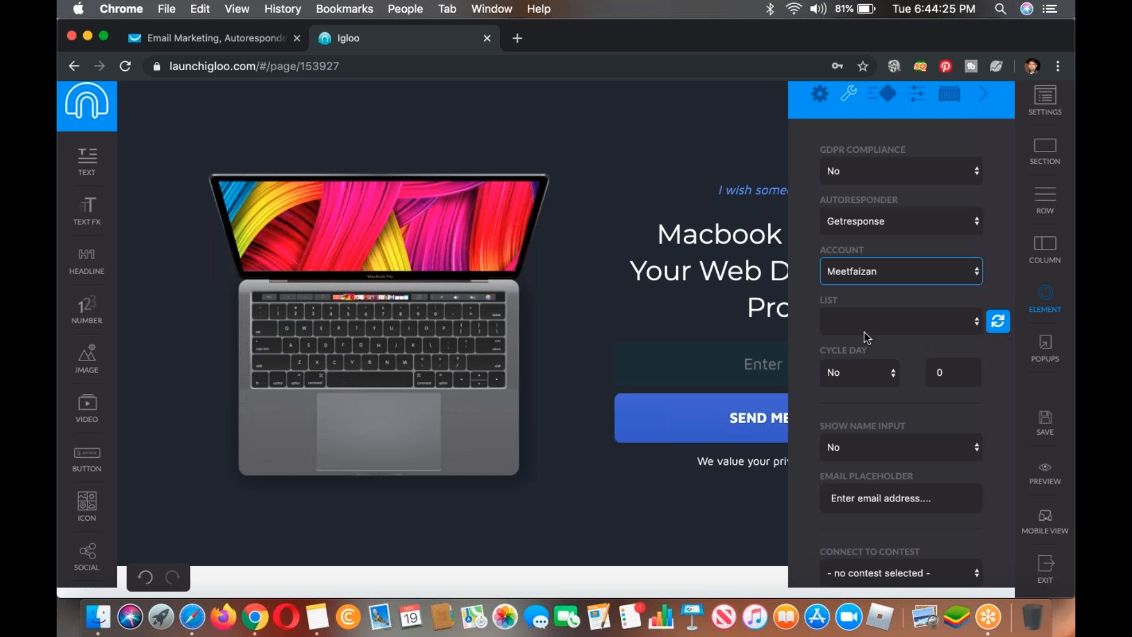
{"action": "left_click", "coordinate": [864, 331]}
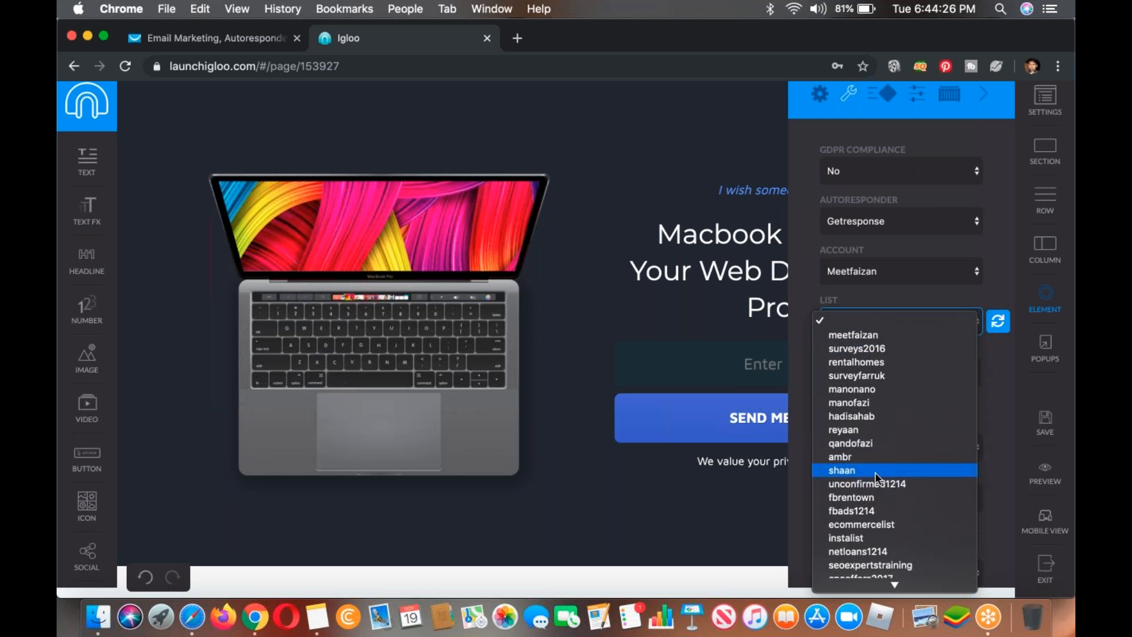
{"action": "scroll", "coordinate": [875, 472], "scroll_direction": "down", "scroll_amount": 5}
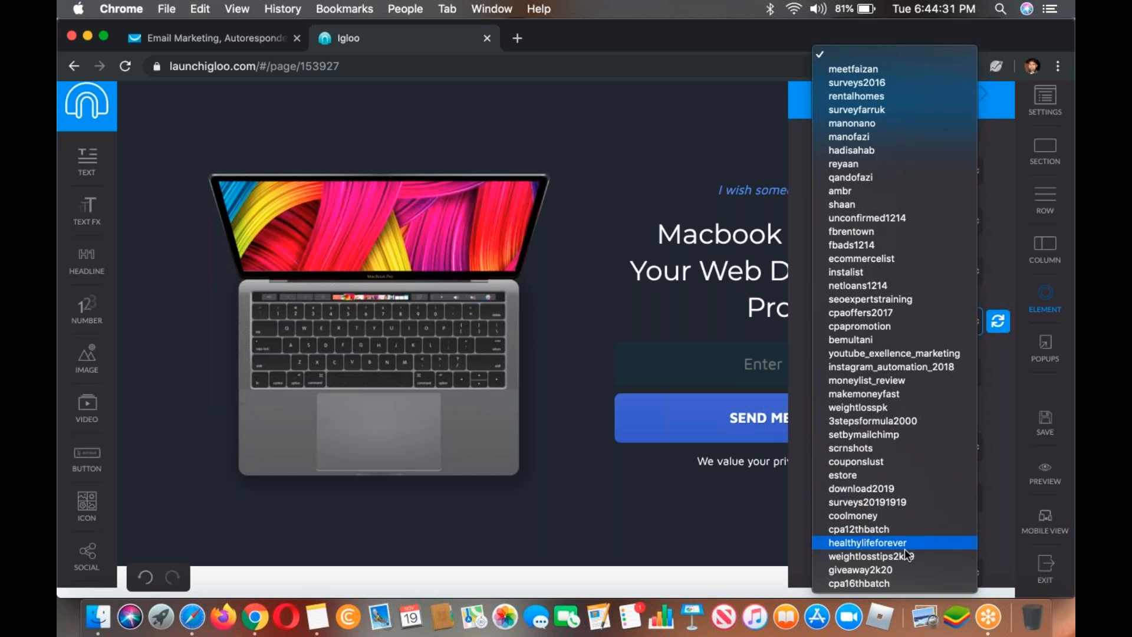
{"action": "left_click", "coordinate": [888, 584]}
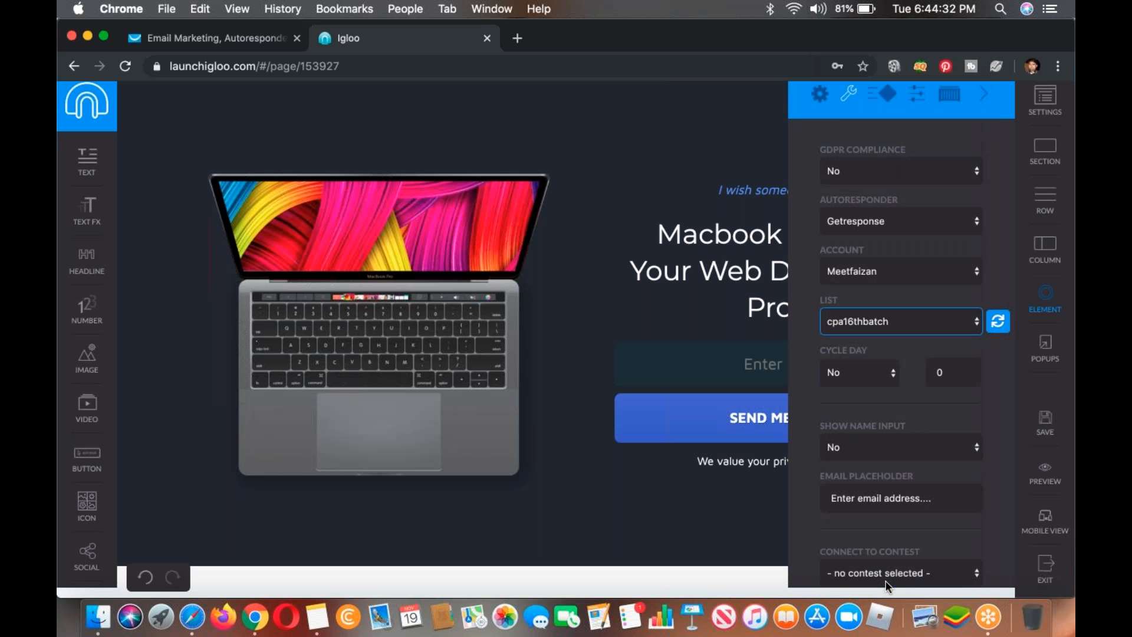
Step: Set the opt-in form's cycle day option to Yes and shift the browser window partly off the desktop's edge
{"action": "scroll", "coordinate": [861, 278], "scroll_direction": "down", "scroll_amount": 1}
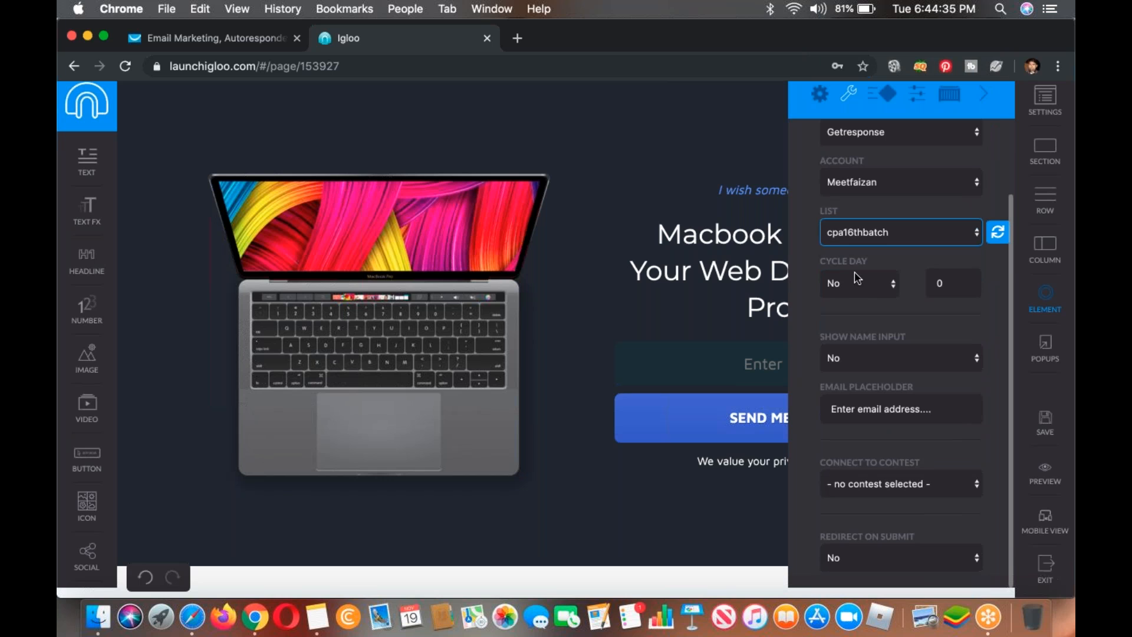
{"action": "left_click", "coordinate": [840, 287]}
{"action": "left_click", "coordinate": [838, 296]}
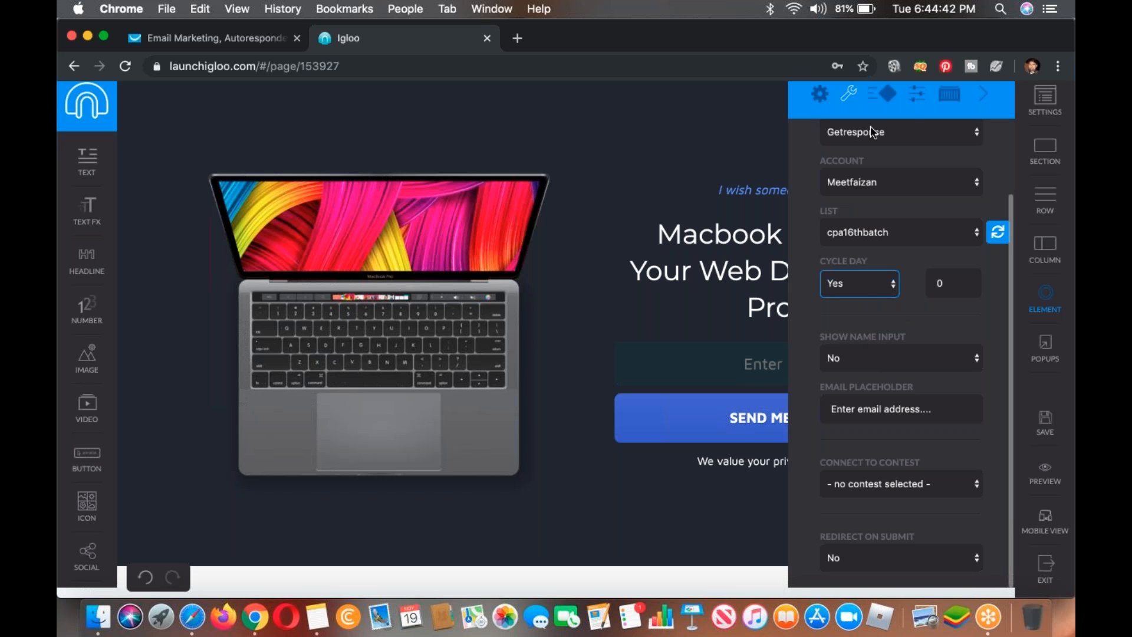
{"action": "left_click_drag", "start_coordinate": [796, 20], "coordinate": [691, 20]}
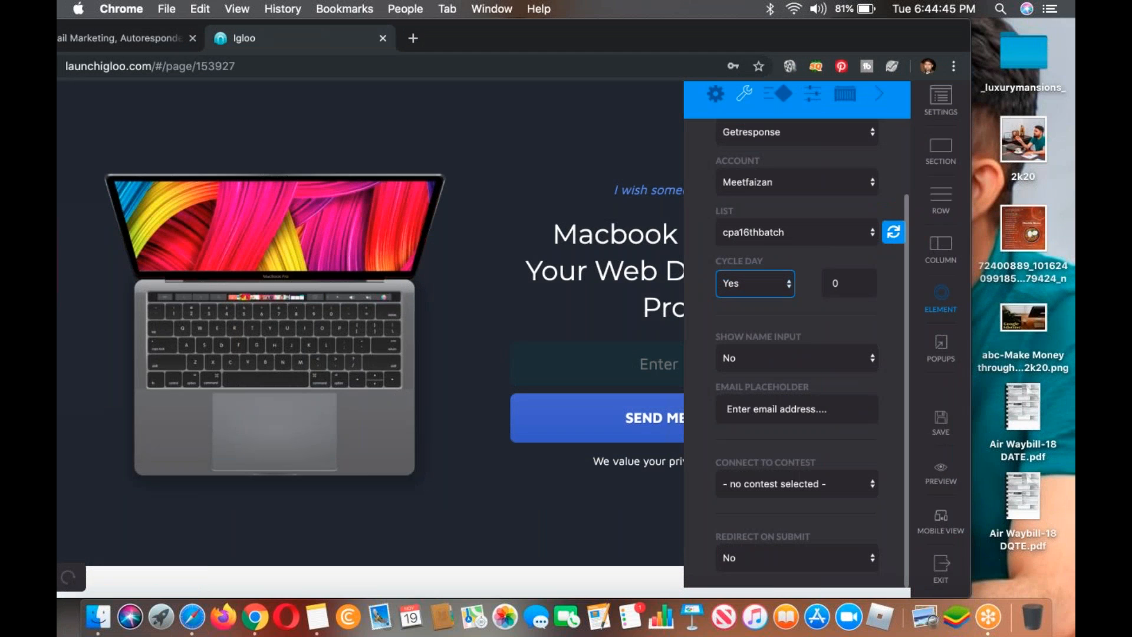
Step: Try the opt-in form's redirect on submit option with Yes, then set it back to No
{"action": "left_click", "coordinate": [771, 557]}
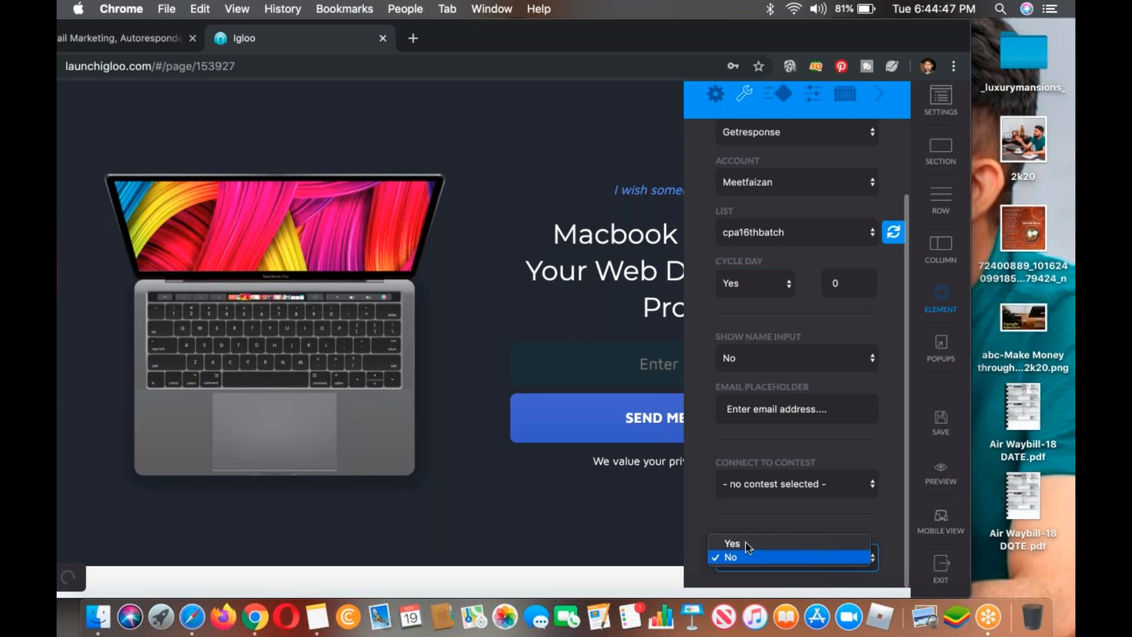
{"action": "left_click", "coordinate": [766, 543]}
{"action": "scroll", "coordinate": [778, 413], "scroll_direction": "down", "scroll_amount": 3}
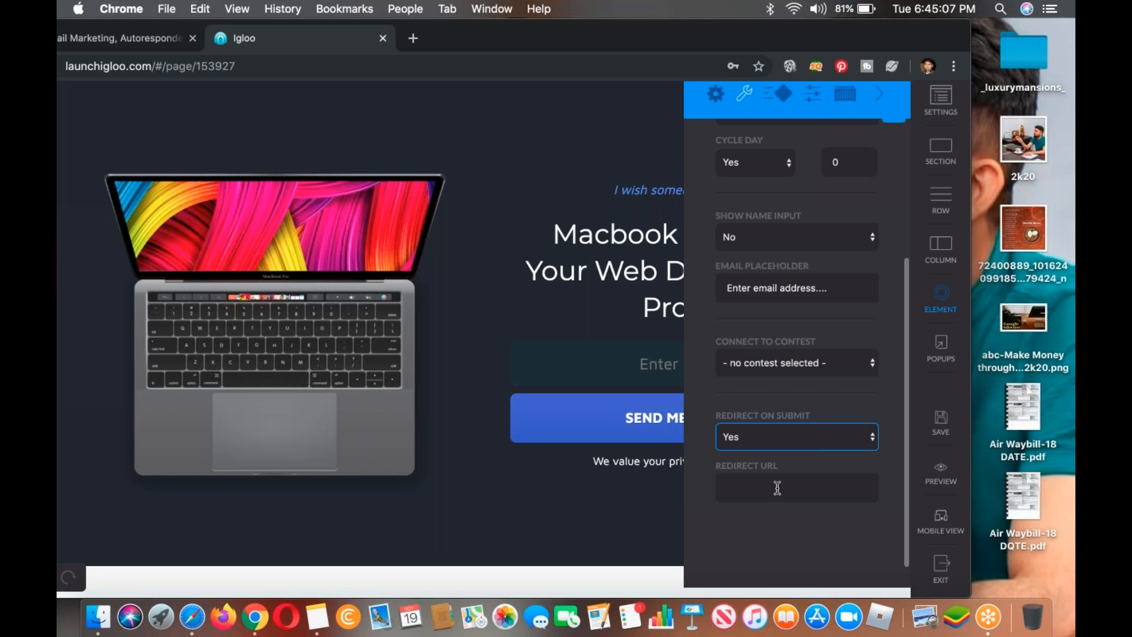
{"action": "left_click", "coordinate": [776, 447]}
{"action": "left_click", "coordinate": [772, 450]}
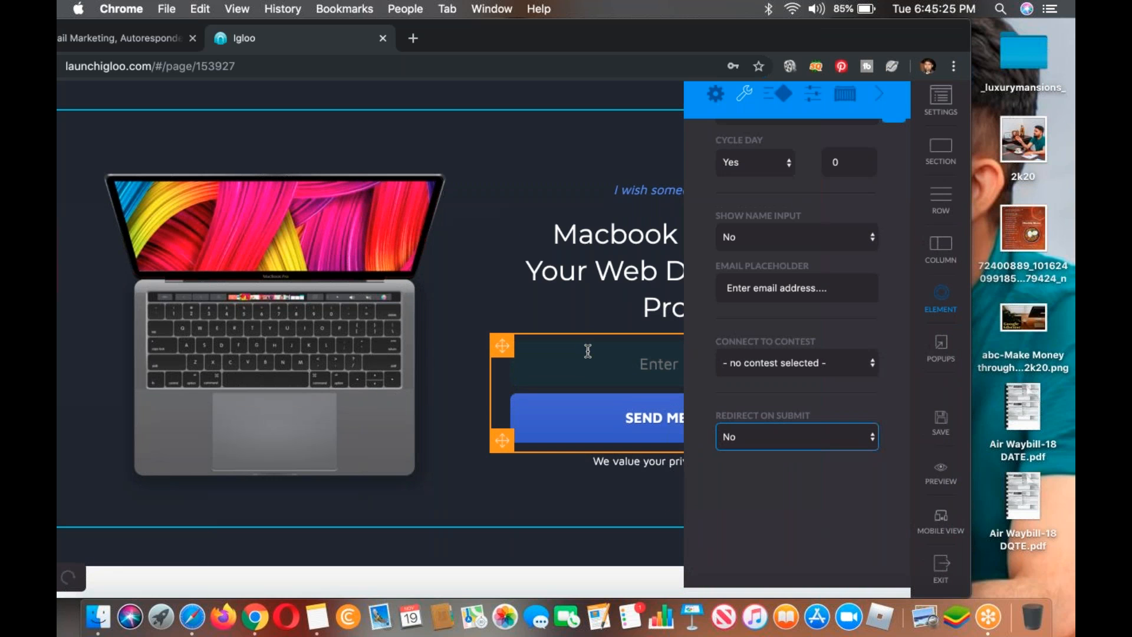
{"action": "scroll", "coordinate": [820, 224], "scroll_direction": "up", "scroll_amount": 4}
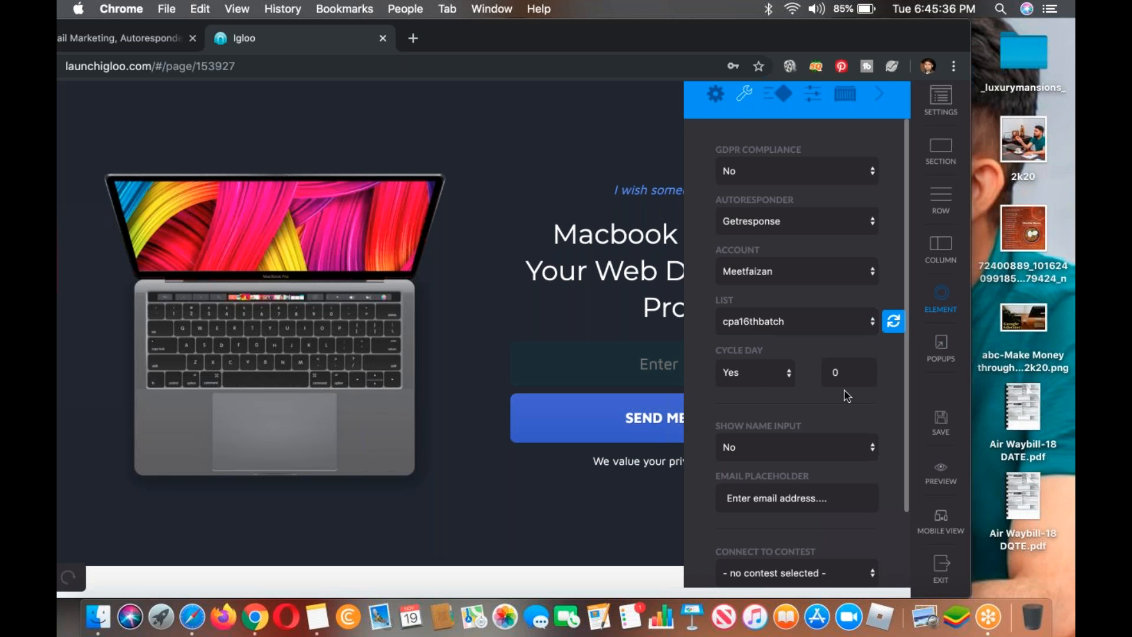
Step: Close the opt-in form's settings, then save the page and exit the page editor
{"action": "scroll", "coordinate": [849, 401], "scroll_direction": "down", "scroll_amount": 3}
{"action": "scroll", "coordinate": [849, 401], "scroll_direction": "up", "scroll_amount": 3}
{"action": "left_click", "coordinate": [878, 95]}
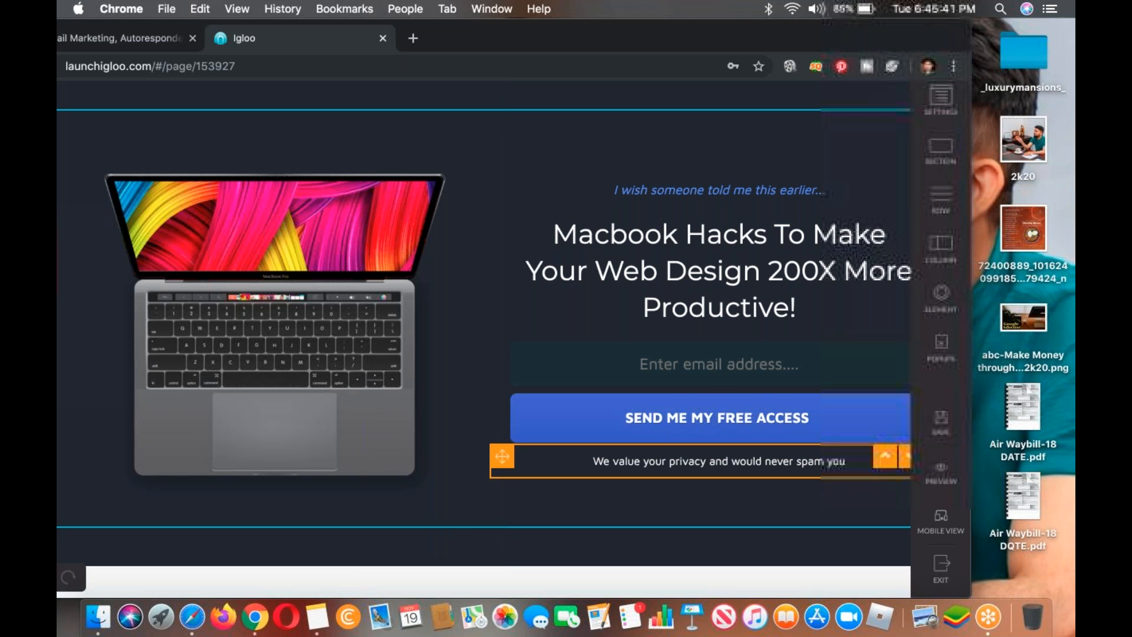
{"action": "left_click", "coordinate": [929, 426]}
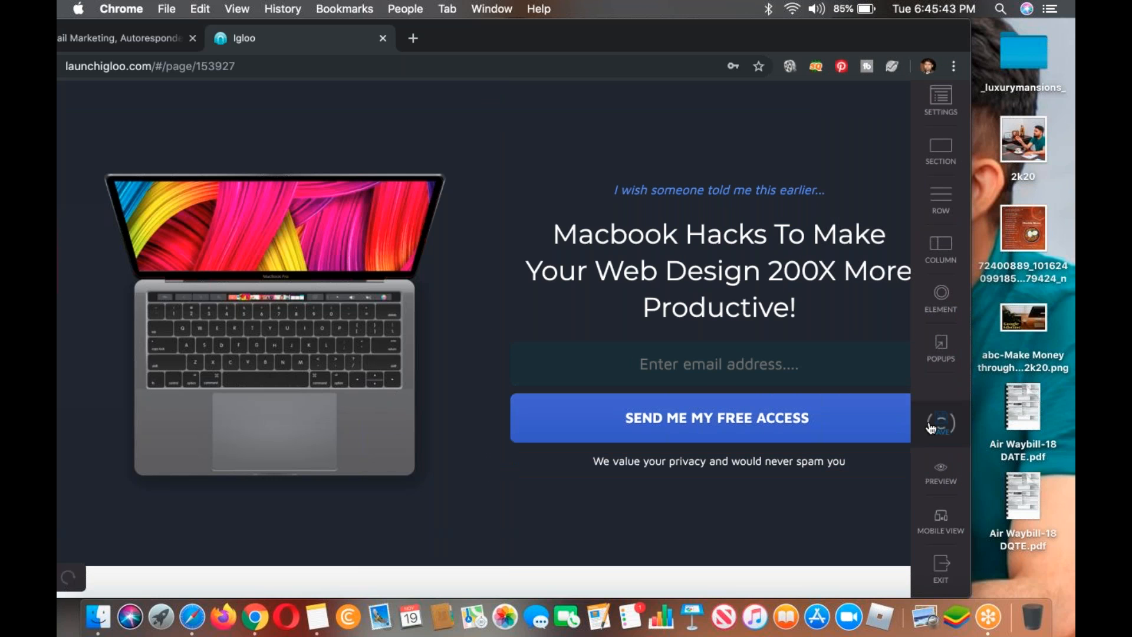
{"action": "left_click", "coordinate": [932, 568]}
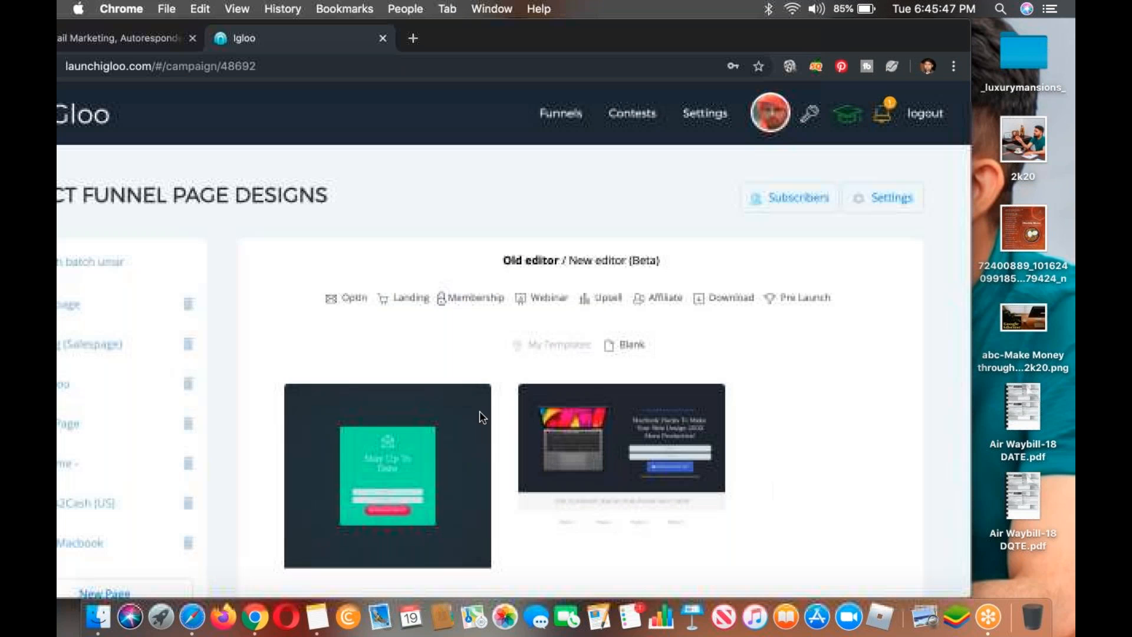
Step: Restore the browser window to full width and show the (optin) Macbook page's details in the funnel
{"action": "scroll", "coordinate": [223, 273], "scroll_direction": "down", "scroll_amount": 5}
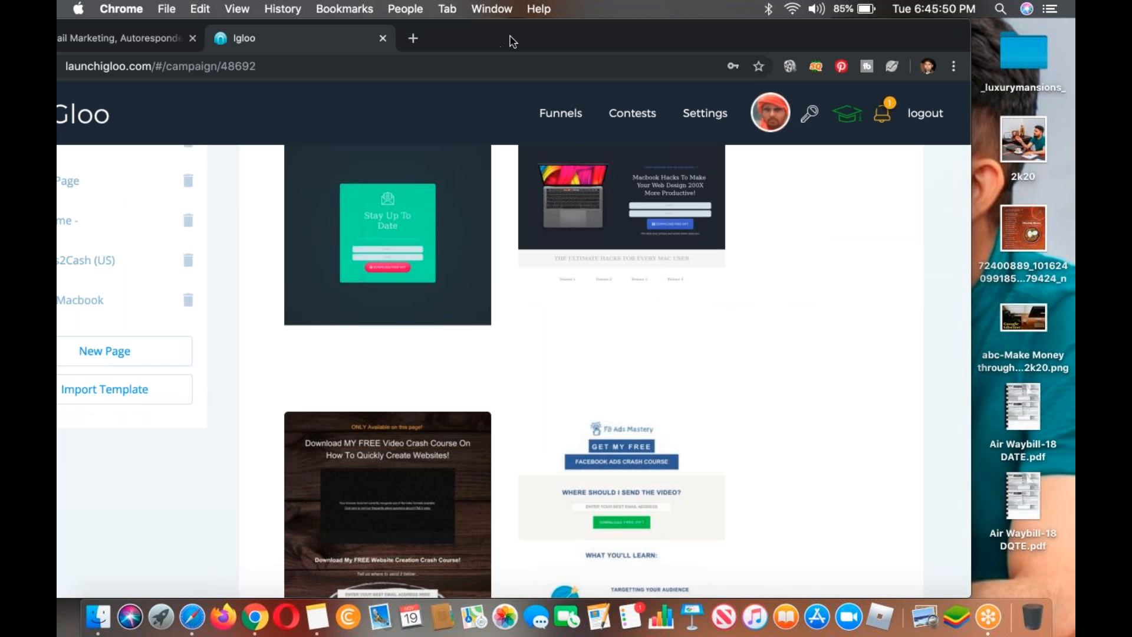
{"action": "double_click", "coordinate": [603, 35]}
{"action": "left_click", "coordinate": [194, 299]}
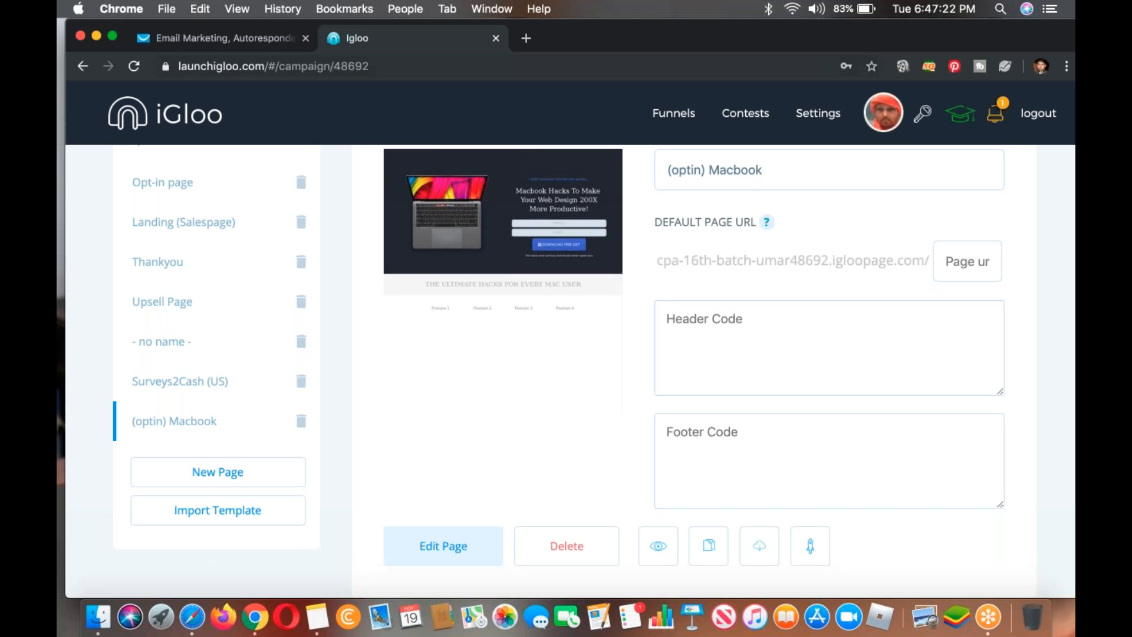
Step: Close the iGloo page and return to the GetResponse dashboard with its main menu dismissed
{"action": "left_click", "coordinate": [496, 38]}
{"action": "left_click", "coordinate": [496, 39]}
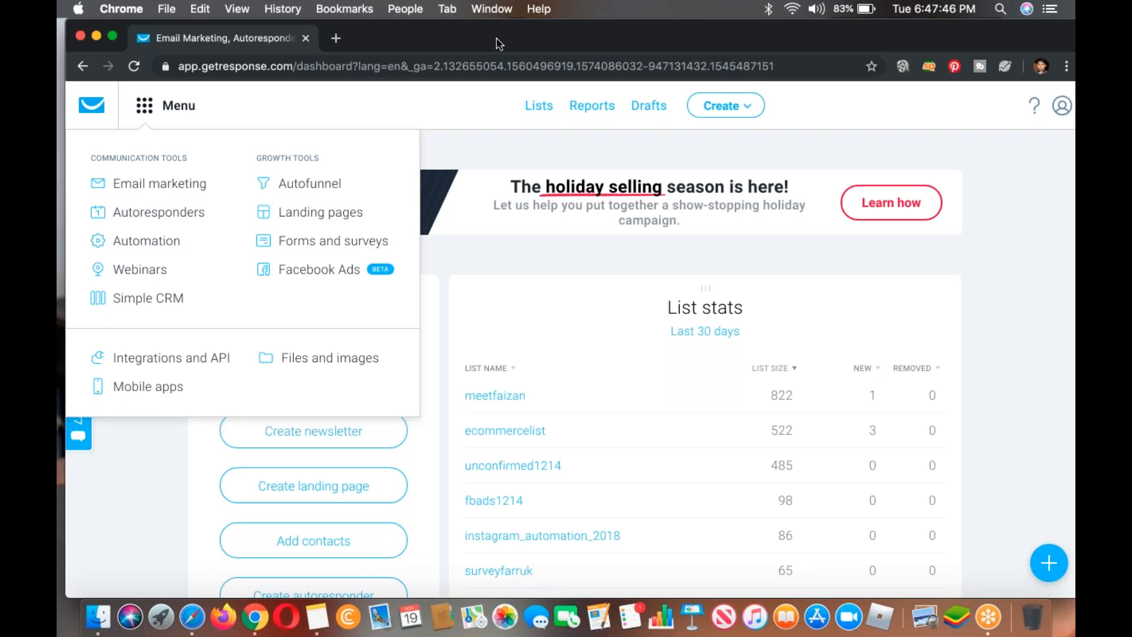
{"action": "left_click", "coordinate": [526, 160]}
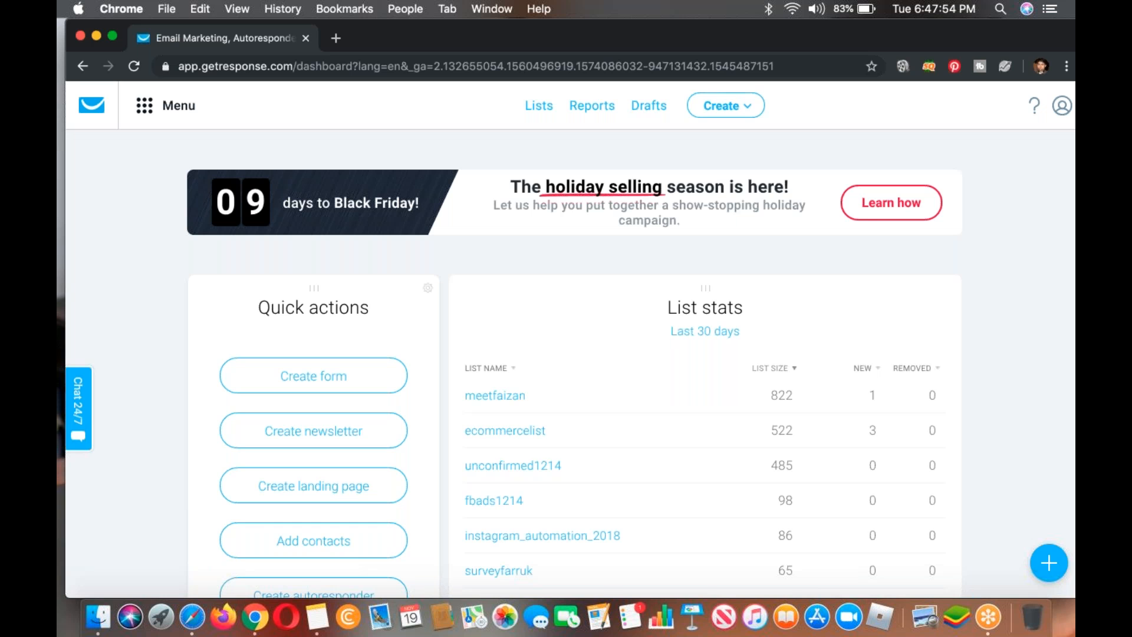
Step: Open the Create form, Create newsletter, Create landing page, Add contacts and Create autoresponder quick actions in separate browser tabs
{"action": "right_click", "coordinate": [321, 363]}
{"action": "left_click", "coordinate": [336, 373]}
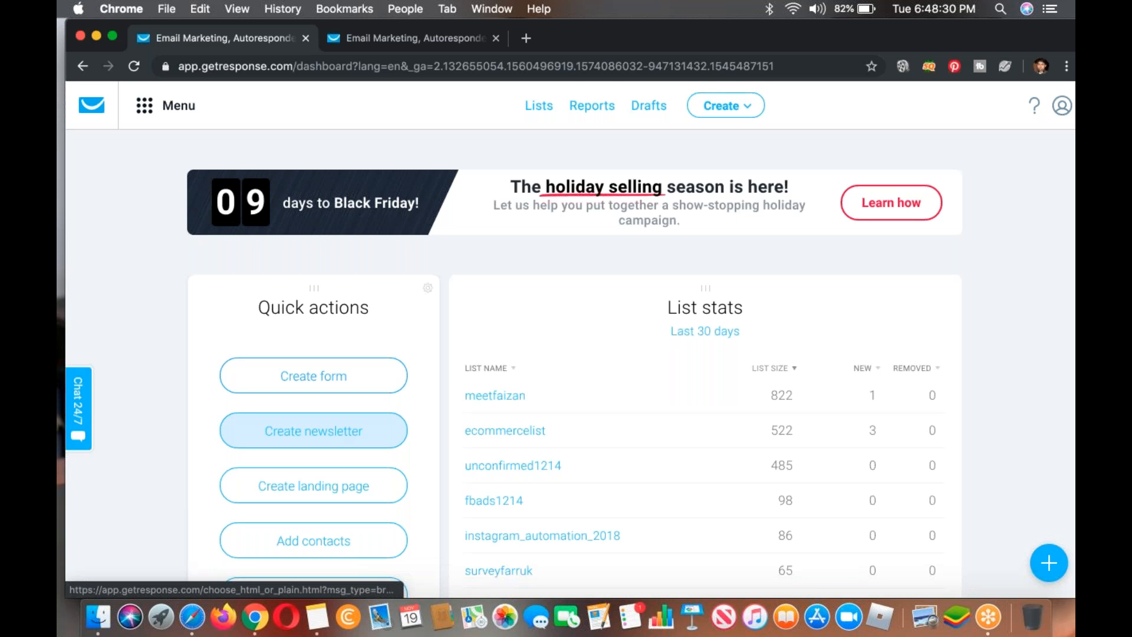
{"action": "scroll", "coordinate": [312, 431], "scroll_direction": "down", "scroll_amount": 2}
{"action": "right_click", "coordinate": [324, 358]}
{"action": "left_click", "coordinate": [356, 368]}
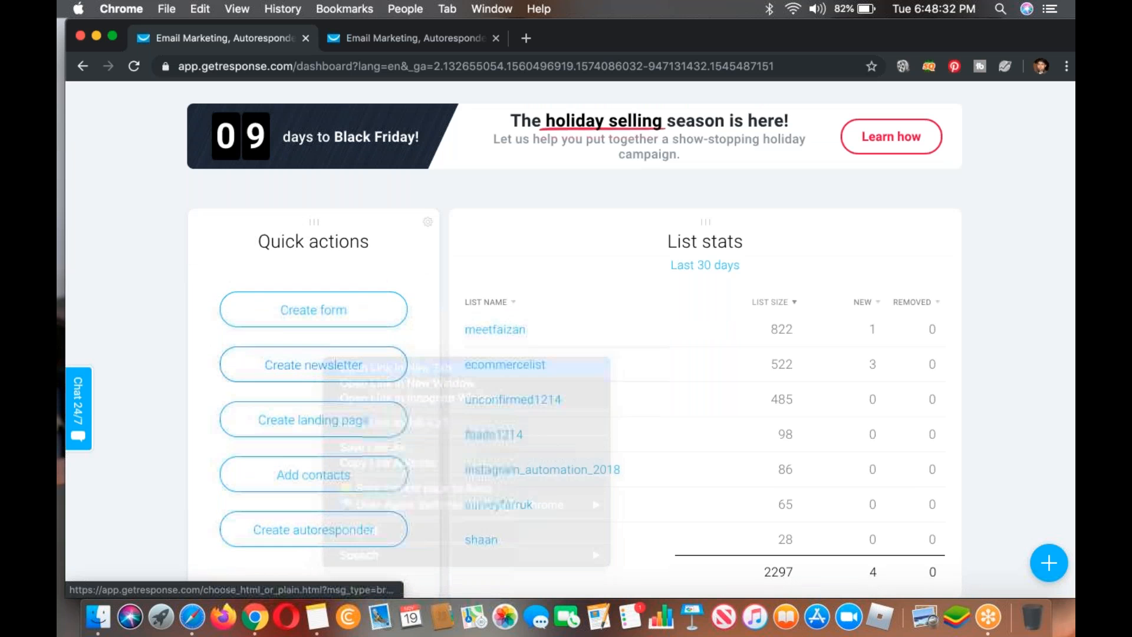
{"action": "scroll", "coordinate": [357, 377], "scroll_direction": "down", "scroll_amount": 1}
{"action": "right_click", "coordinate": [339, 384]}
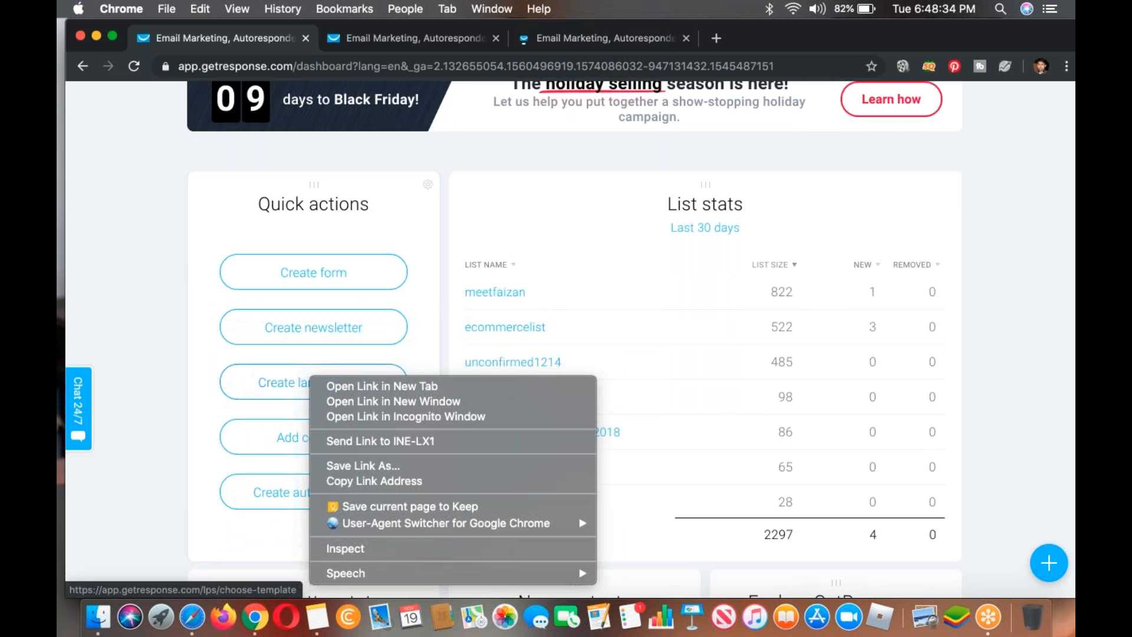
{"action": "left_click", "coordinate": [341, 386]}
{"action": "right_click", "coordinate": [318, 436]}
{"action": "left_click", "coordinate": [356, 395]}
{"action": "right_click", "coordinate": [355, 498]}
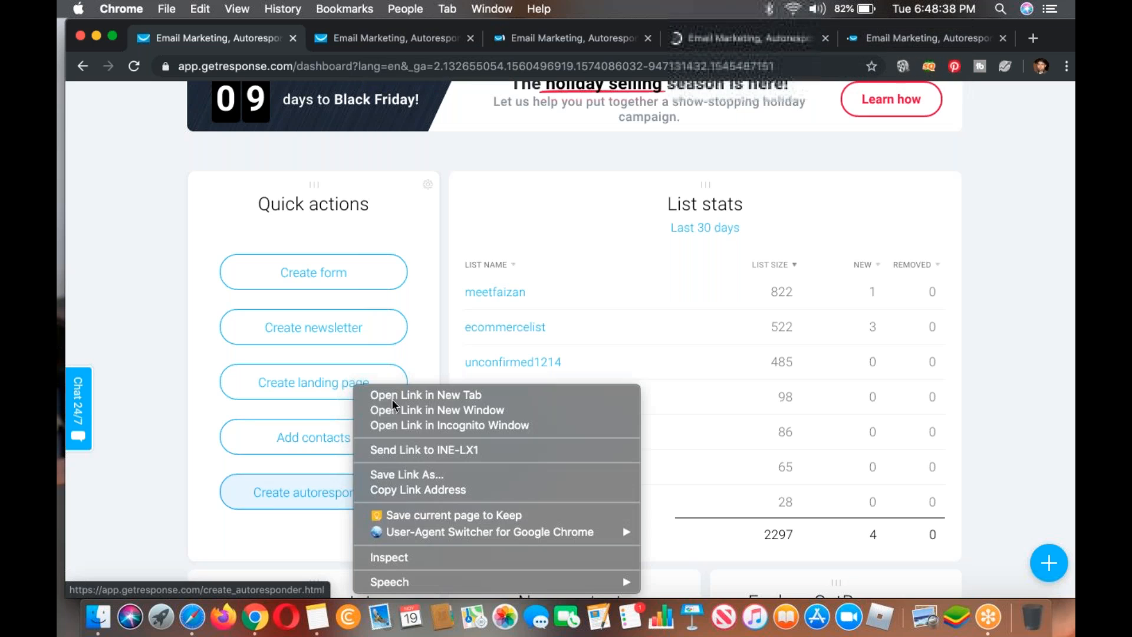
{"action": "left_click", "coordinate": [392, 394]}
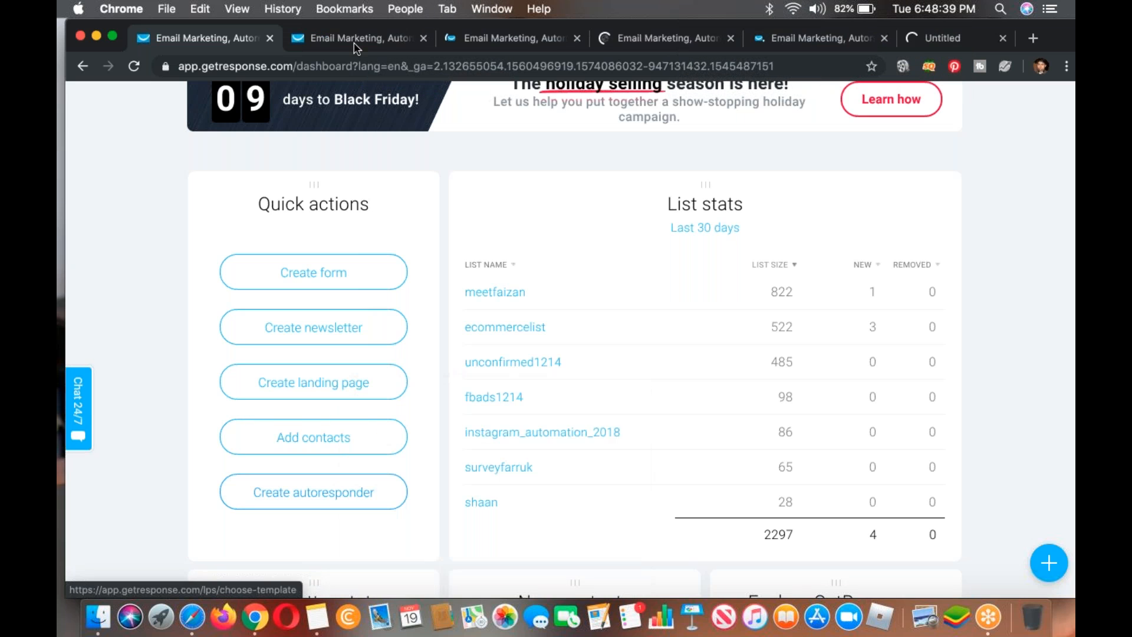
Step: Examine the form-building methods offered on the Create Form page, checking back briefly with the dashboard
{"action": "left_click", "coordinate": [356, 44]}
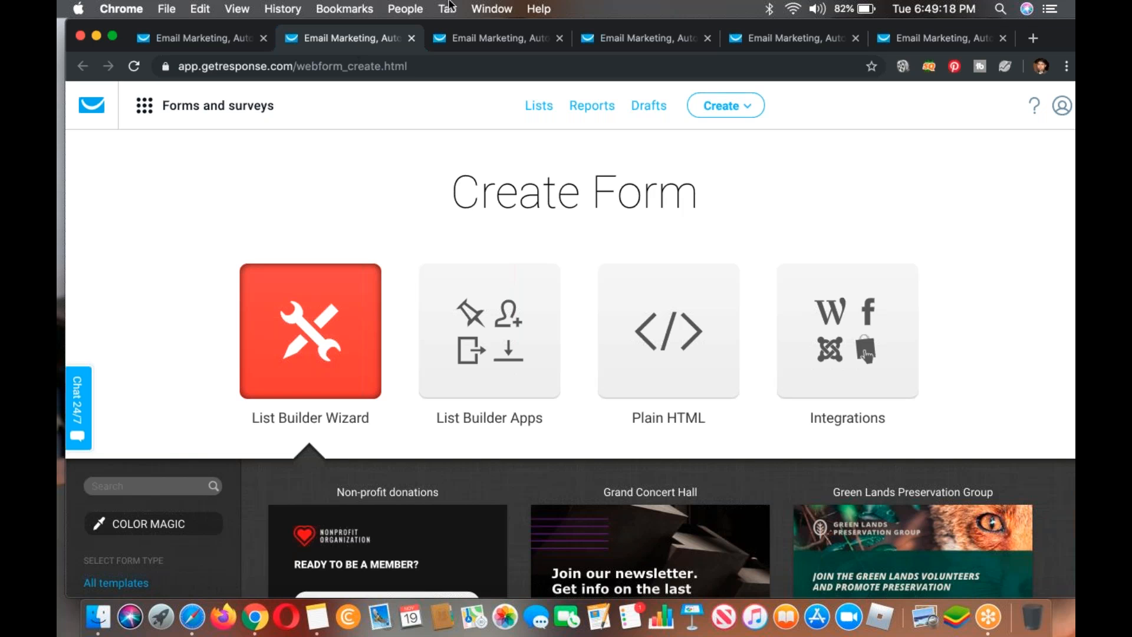
{"action": "left_click", "coordinate": [223, 45]}
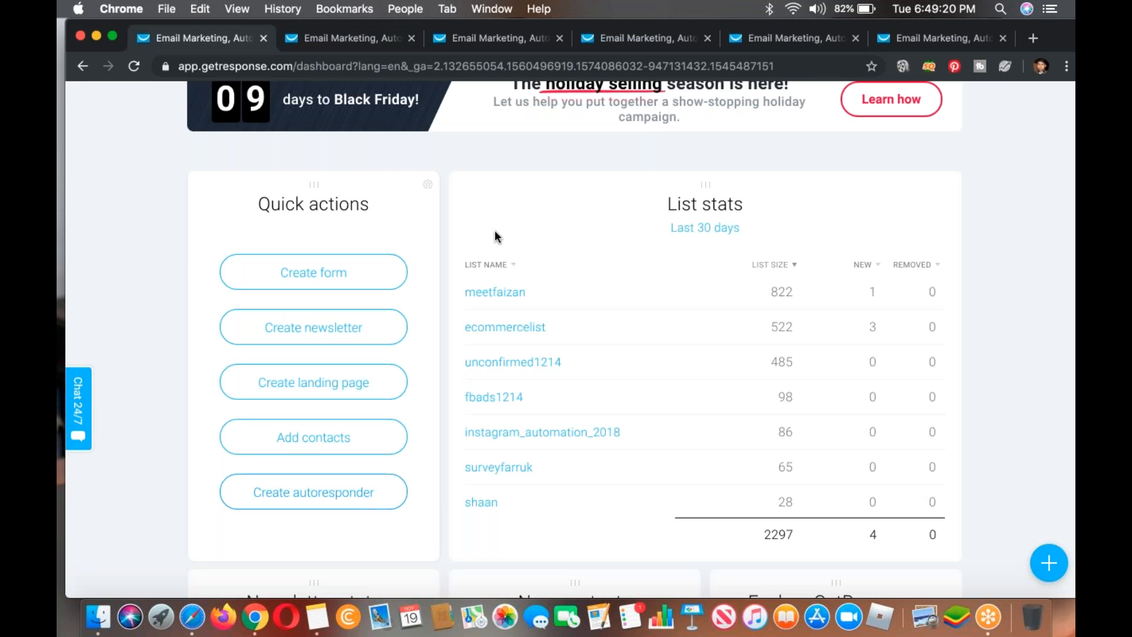
{"action": "left_click", "coordinate": [369, 39]}
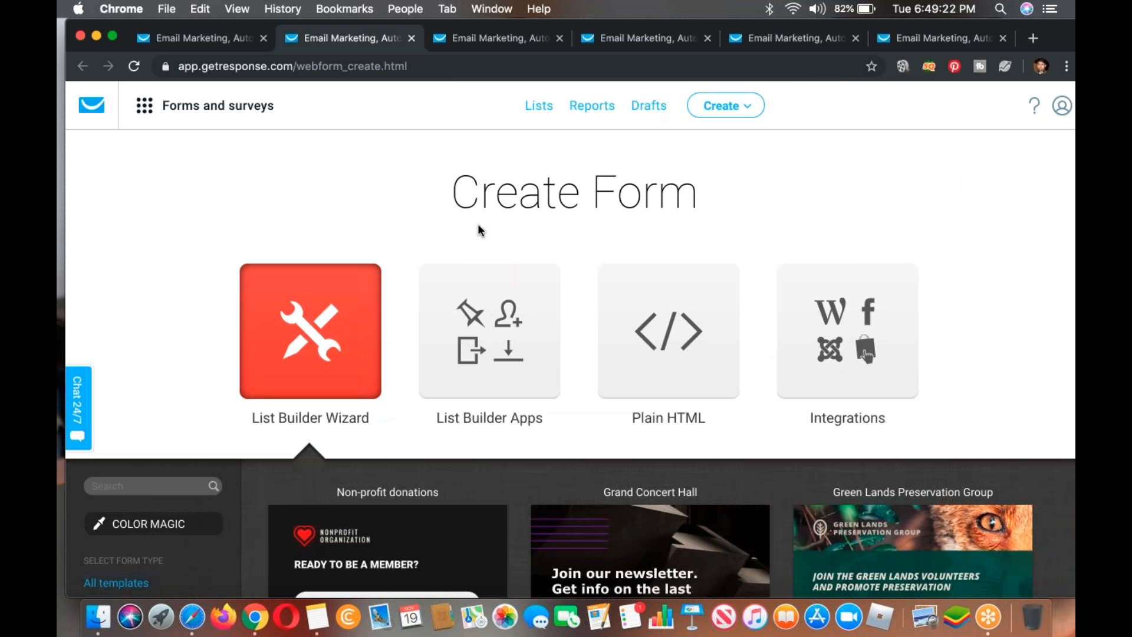
{"action": "scroll", "coordinate": [477, 230], "scroll_direction": "down", "scroll_amount": 5}
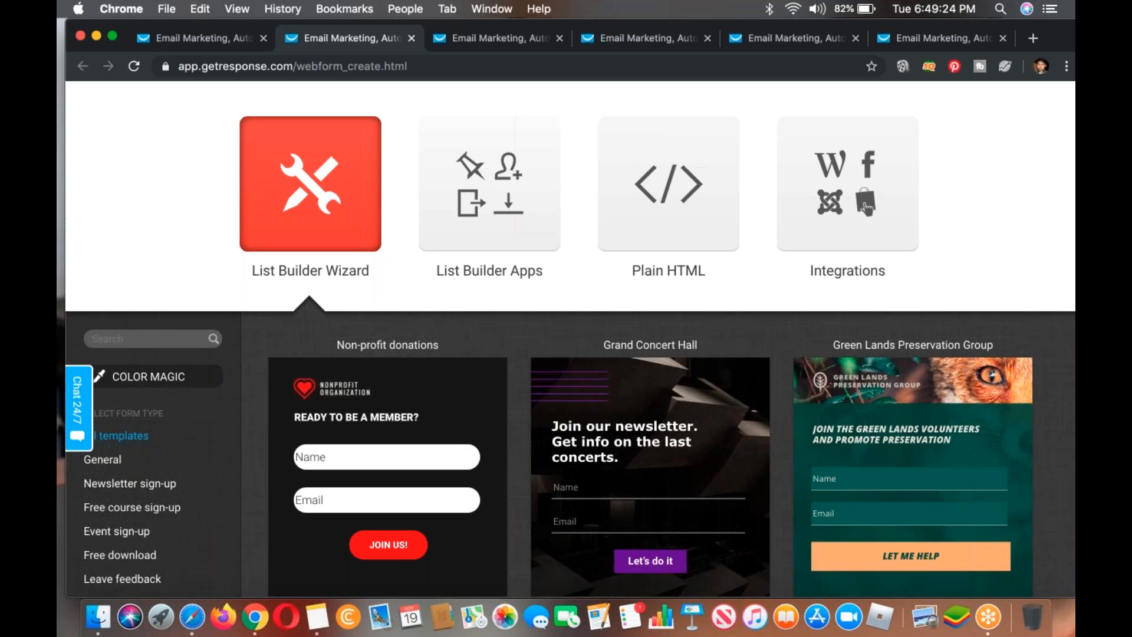
{"action": "left_click", "coordinate": [918, 122]}
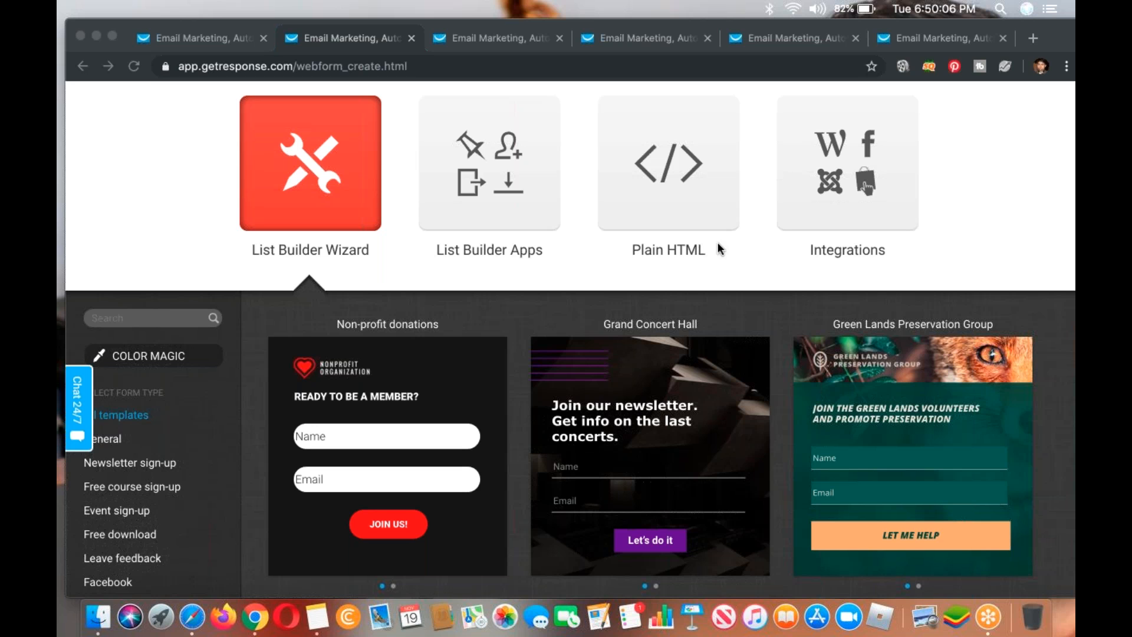
{"action": "left_click", "coordinate": [722, 268]}
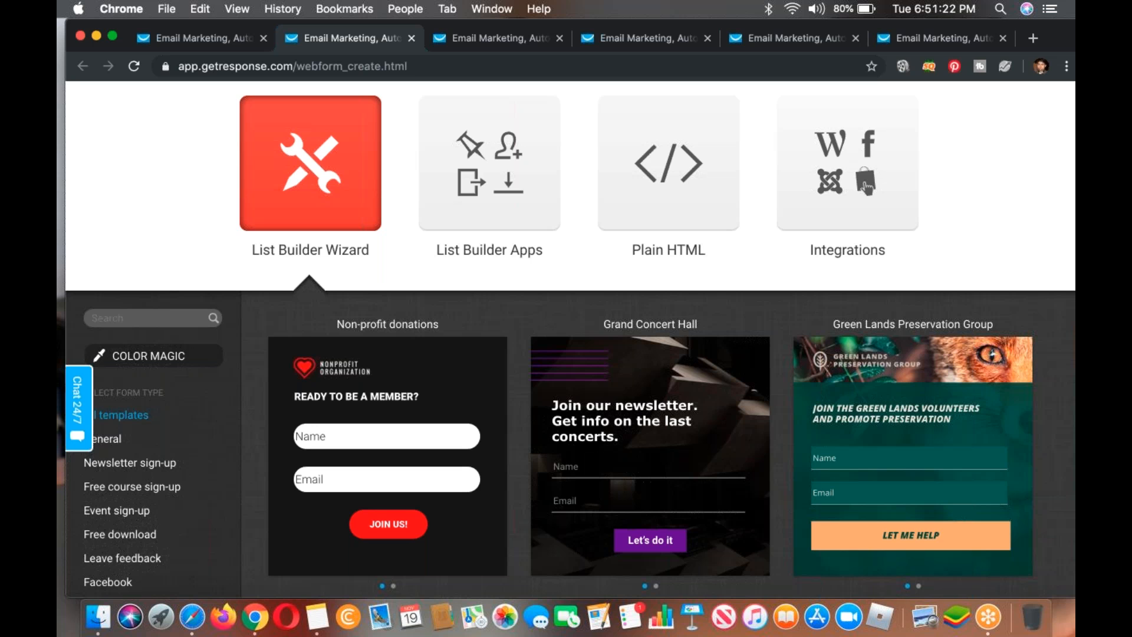
{"action": "left_click", "coordinate": [1010, 47]}
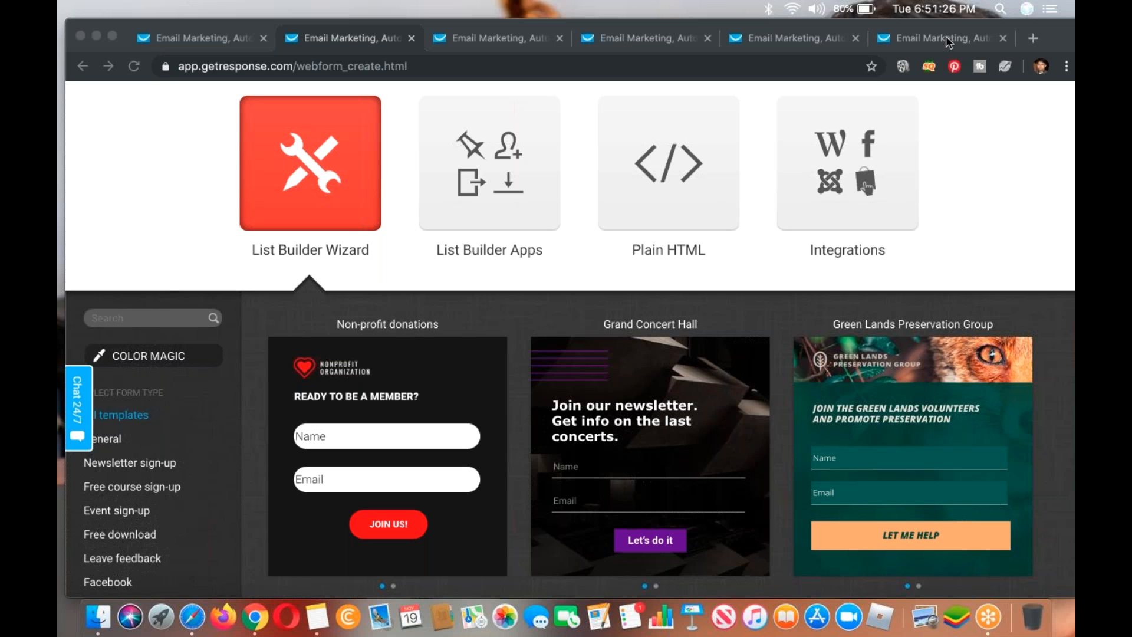
{"action": "left_click", "coordinate": [715, 283]}
{"action": "scroll", "coordinate": [363, 300], "scroll_direction": "up", "scroll_amount": 3}
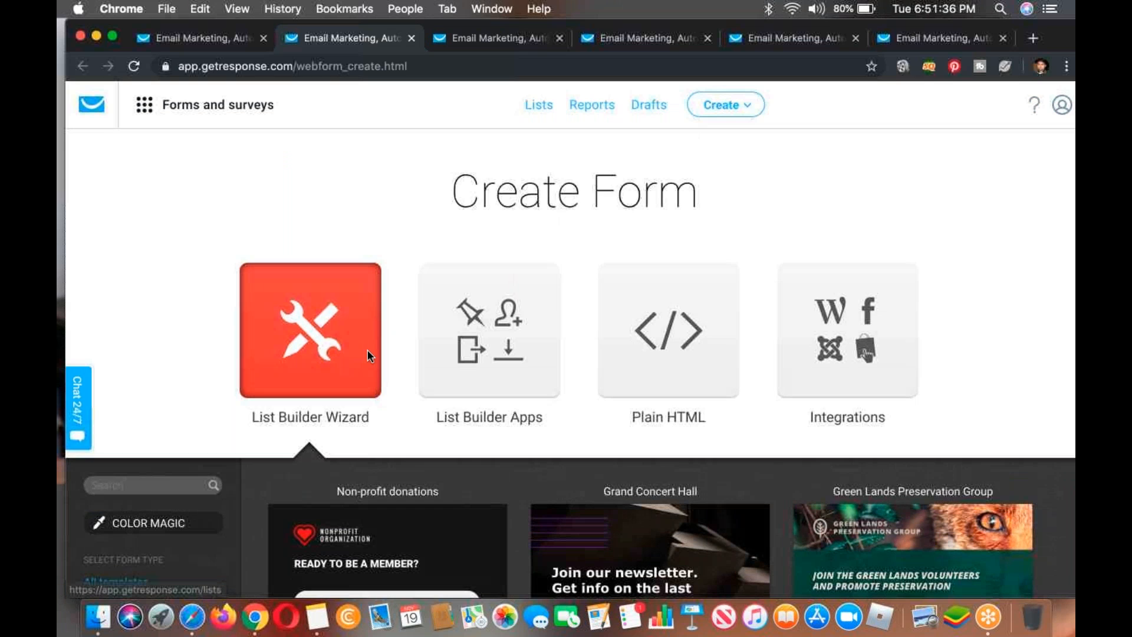
Step: Browse the List Builder Wizard's form templates, form types and formats
{"action": "scroll", "coordinate": [367, 349], "scroll_direction": "down", "scroll_amount": 4}
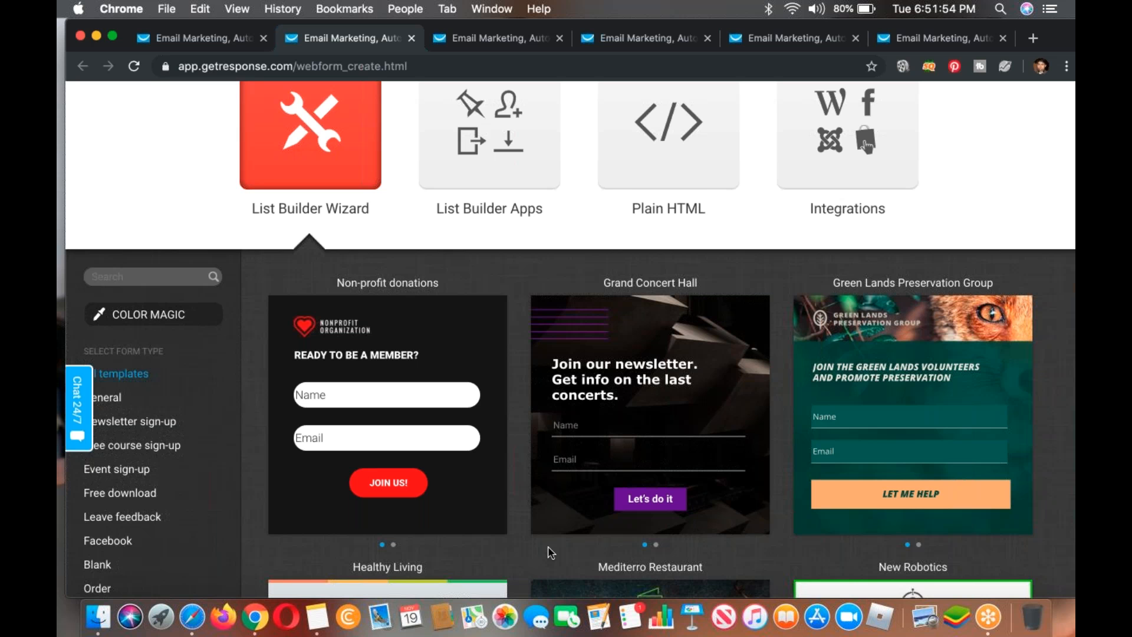
{"action": "scroll", "coordinate": [548, 546], "scroll_direction": "down", "scroll_amount": 3}
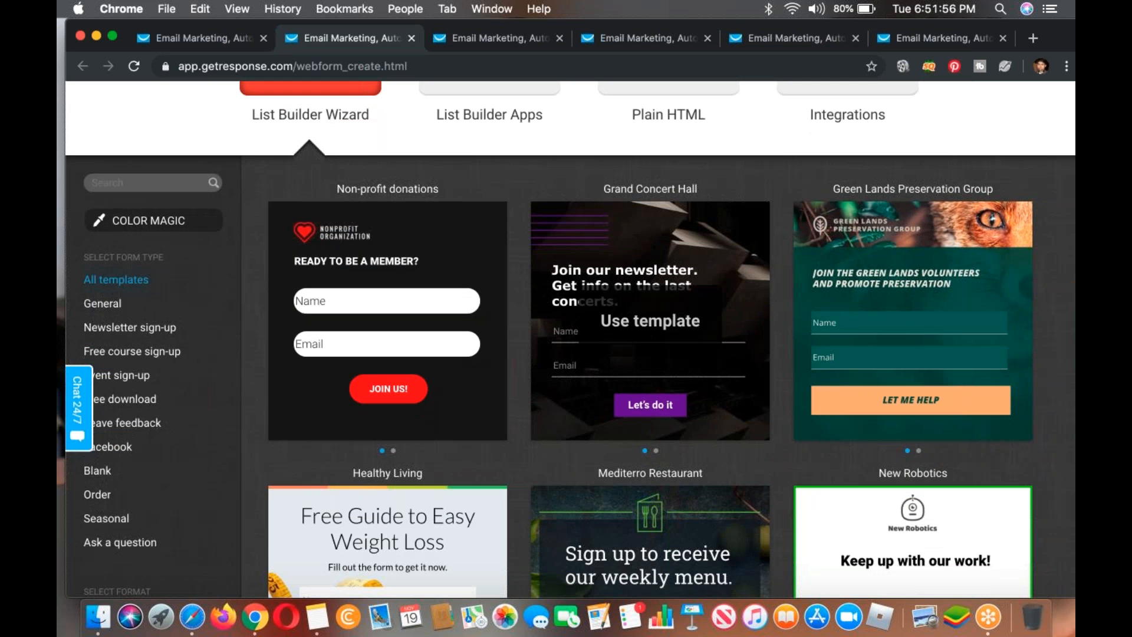
{"action": "scroll", "coordinate": [651, 295], "scroll_direction": "down", "scroll_amount": 3}
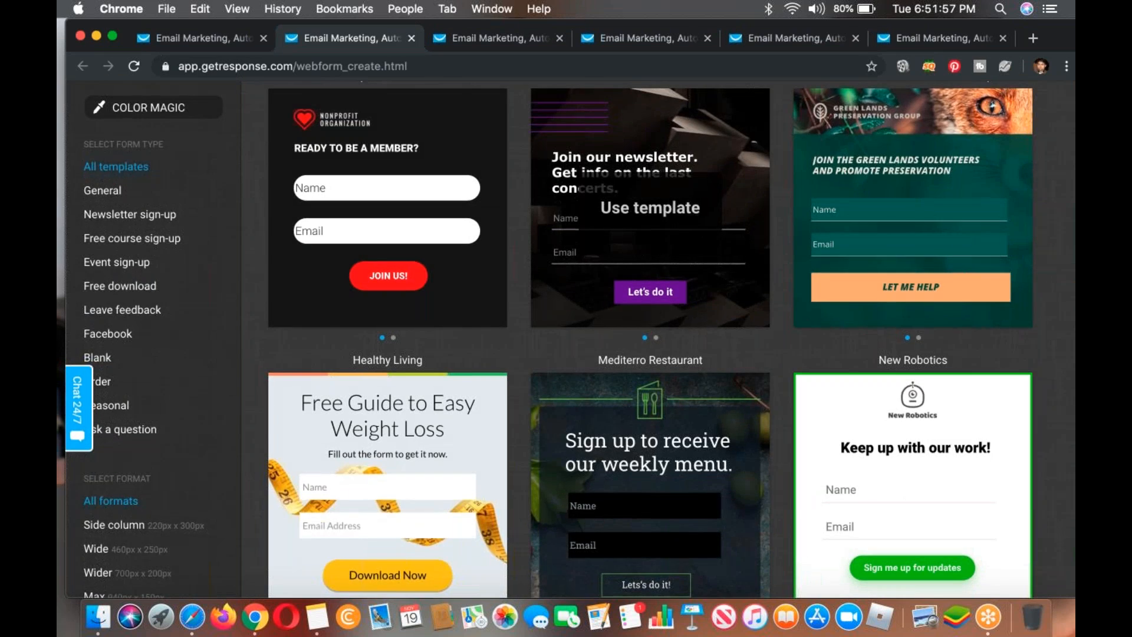
{"action": "scroll", "coordinate": [651, 212], "scroll_direction": "down", "scroll_amount": 8}
{"action": "scroll", "coordinate": [651, 213], "scroll_direction": "down", "scroll_amount": 1}
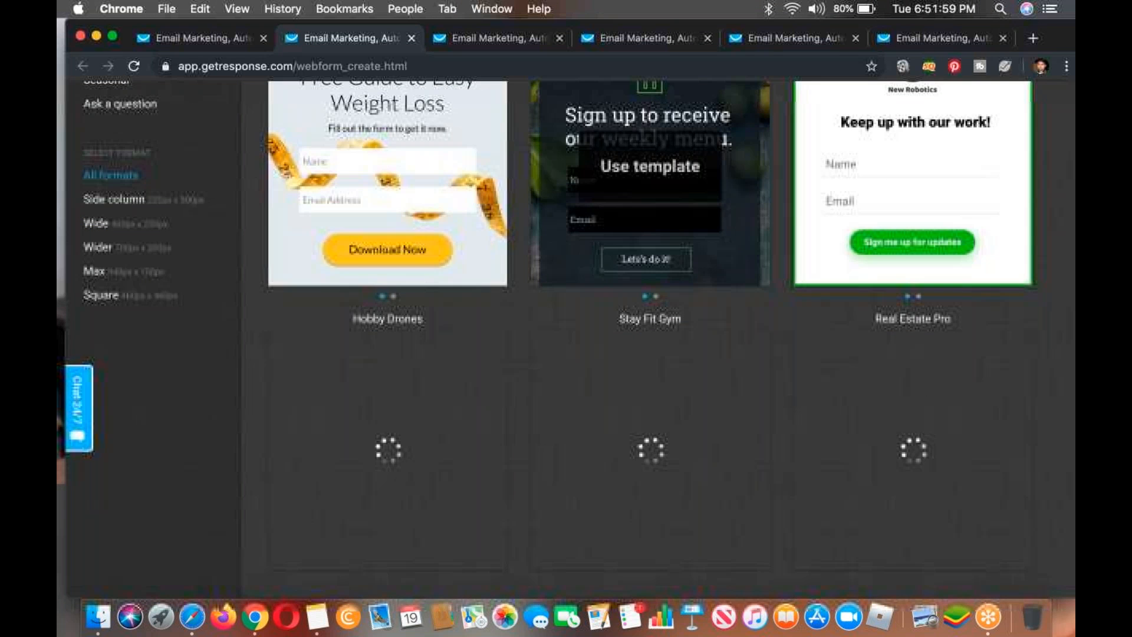
{"action": "left_click", "coordinate": [1071, 363]}
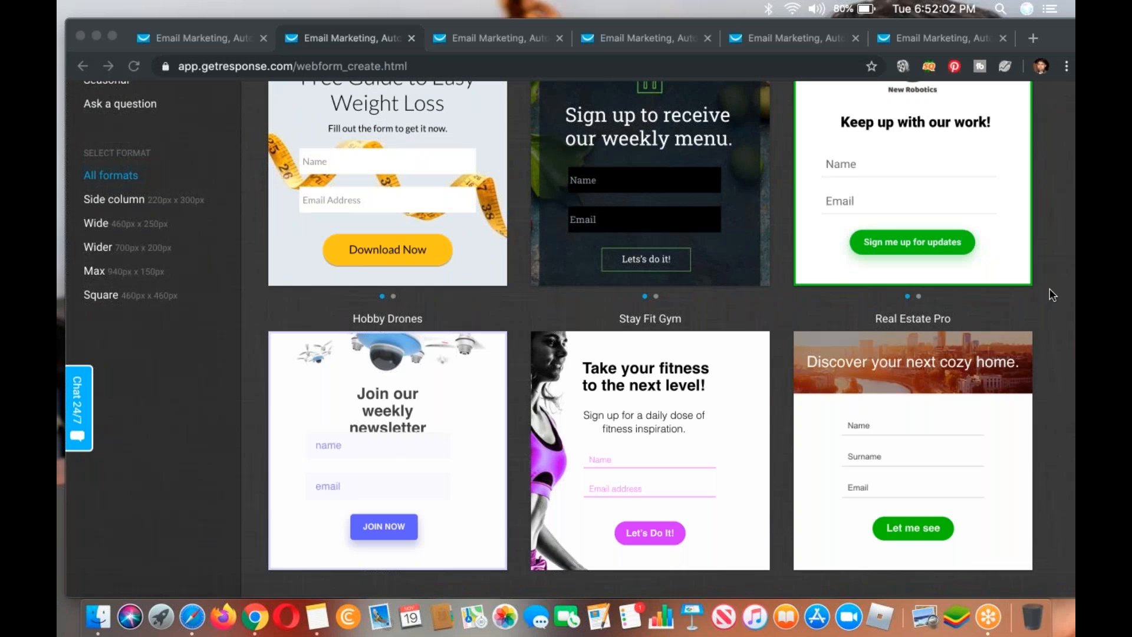
{"action": "left_click", "coordinate": [936, 317]}
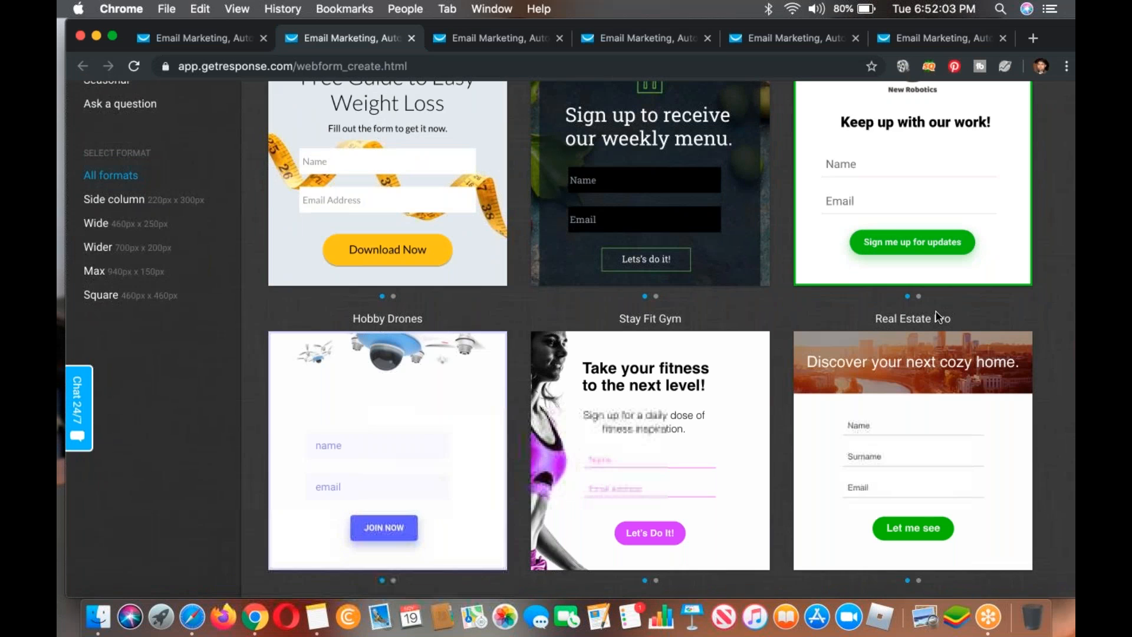
{"action": "scroll", "coordinate": [938, 318], "scroll_direction": "up", "scroll_amount": 10}
{"action": "scroll", "coordinate": [384, 321], "scroll_direction": "down", "scroll_amount": 2}
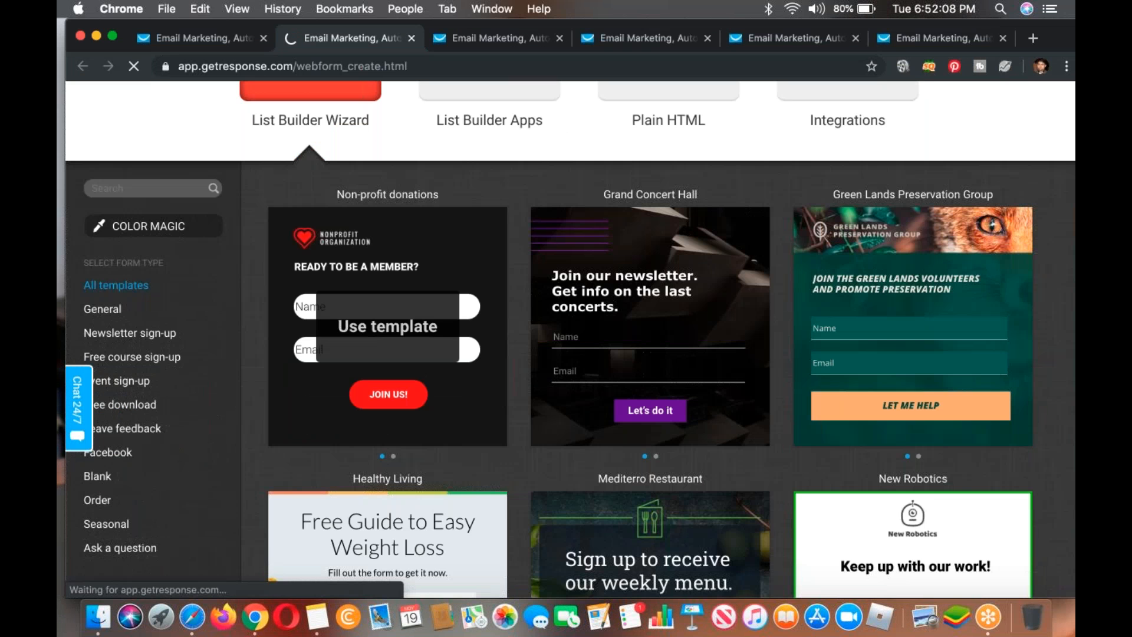
Step: Create a form from the Non-profit donations template, then save and publish it
{"action": "left_click", "coordinate": [386, 324]}
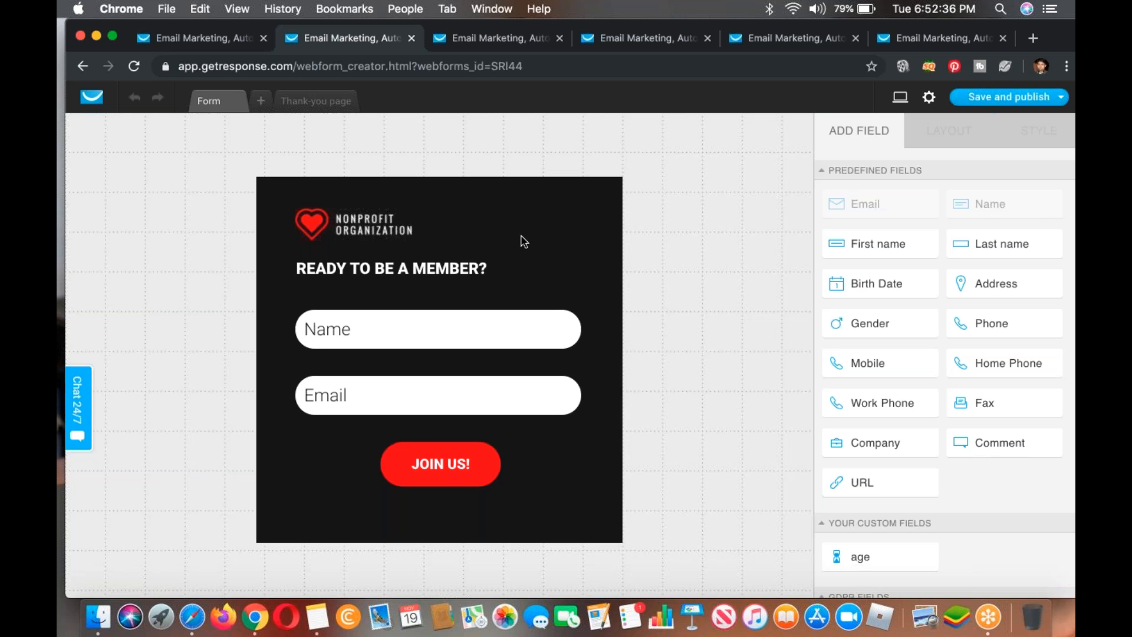
{"action": "scroll", "coordinate": [521, 361], "scroll_direction": "down", "scroll_amount": 2}
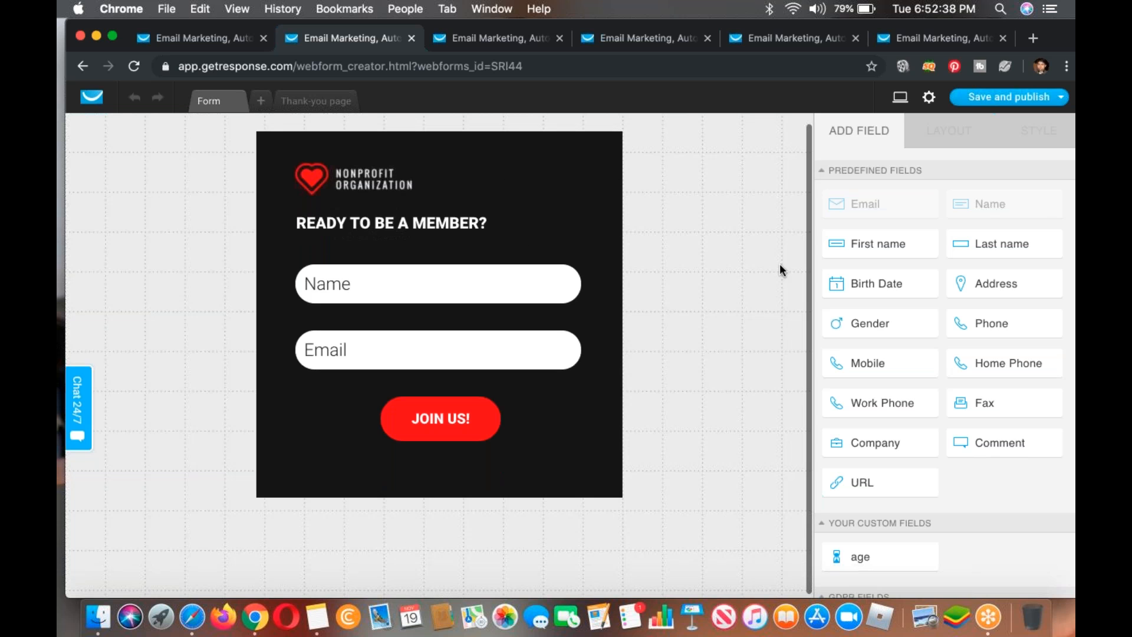
{"action": "left_click", "coordinate": [983, 101]}
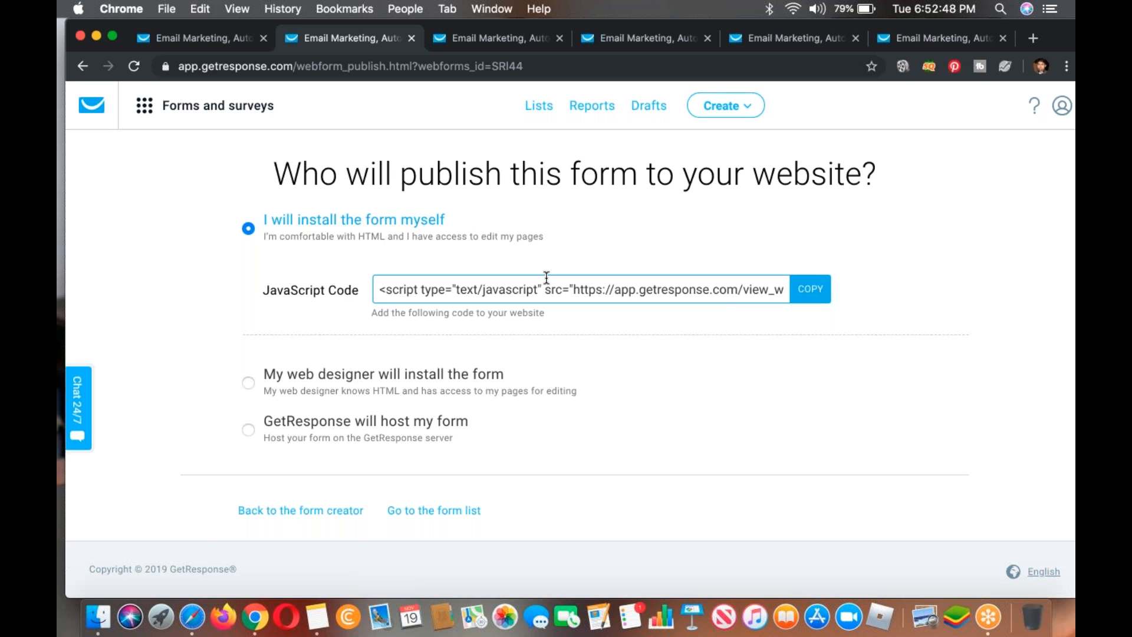
Step: Review the web designer publishing option, then choose to have GetResponse host the form and select its form link
{"action": "left_click", "coordinate": [417, 372]}
{"action": "scroll", "coordinate": [422, 414], "scroll_direction": "down", "scroll_amount": 5}
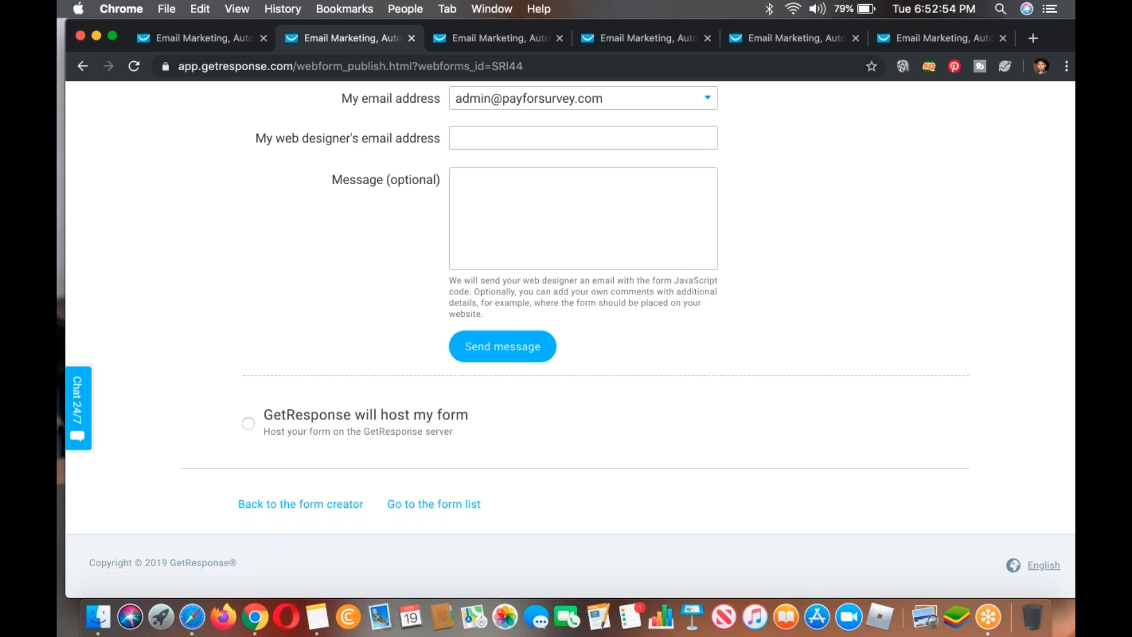
{"action": "left_click", "coordinate": [422, 418]}
{"action": "left_click", "coordinate": [426, 375]}
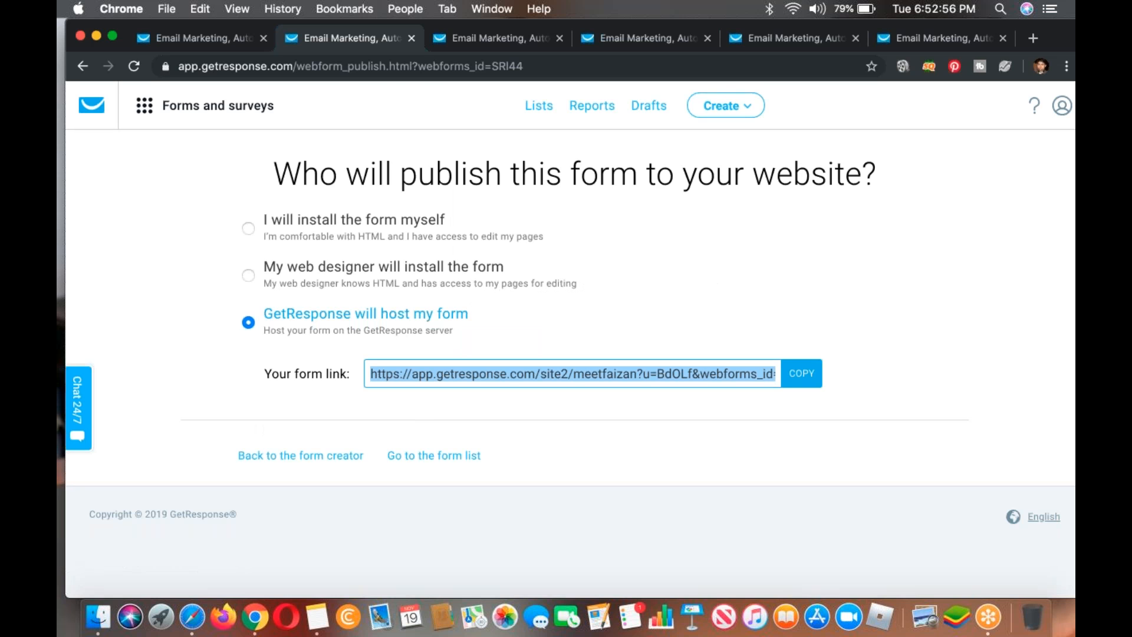
Step: View the hosted form through its link in a new browser tab, then close the form's publishing page
{"action": "left_click", "coordinate": [1030, 38]}
{"action": "key", "text": "Return"}
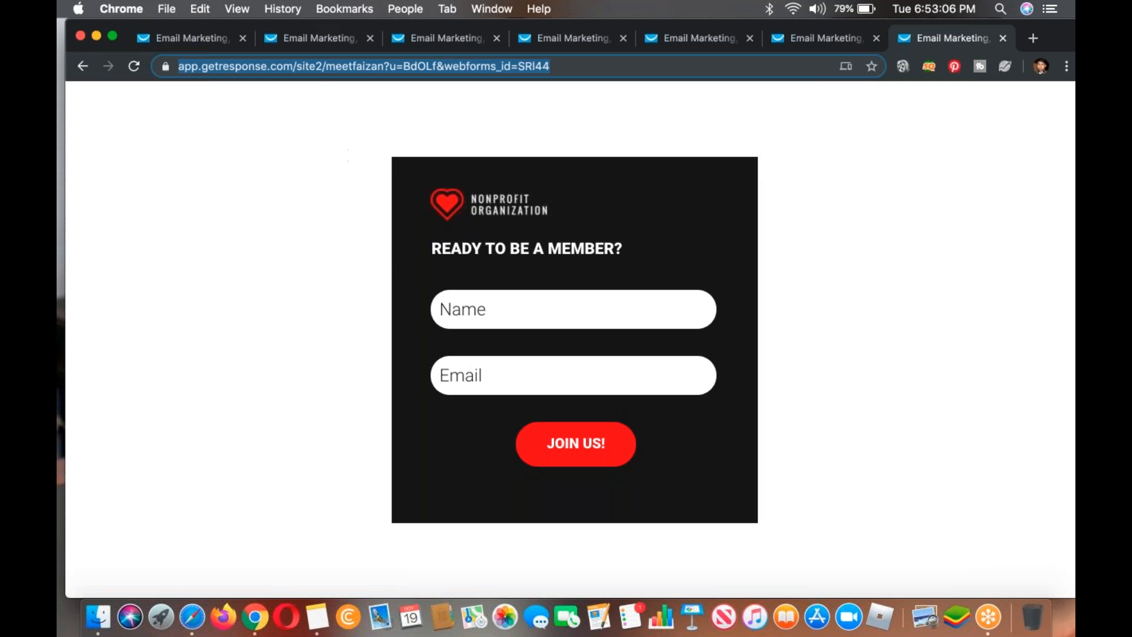
{"action": "left_click", "coordinate": [325, 29]}
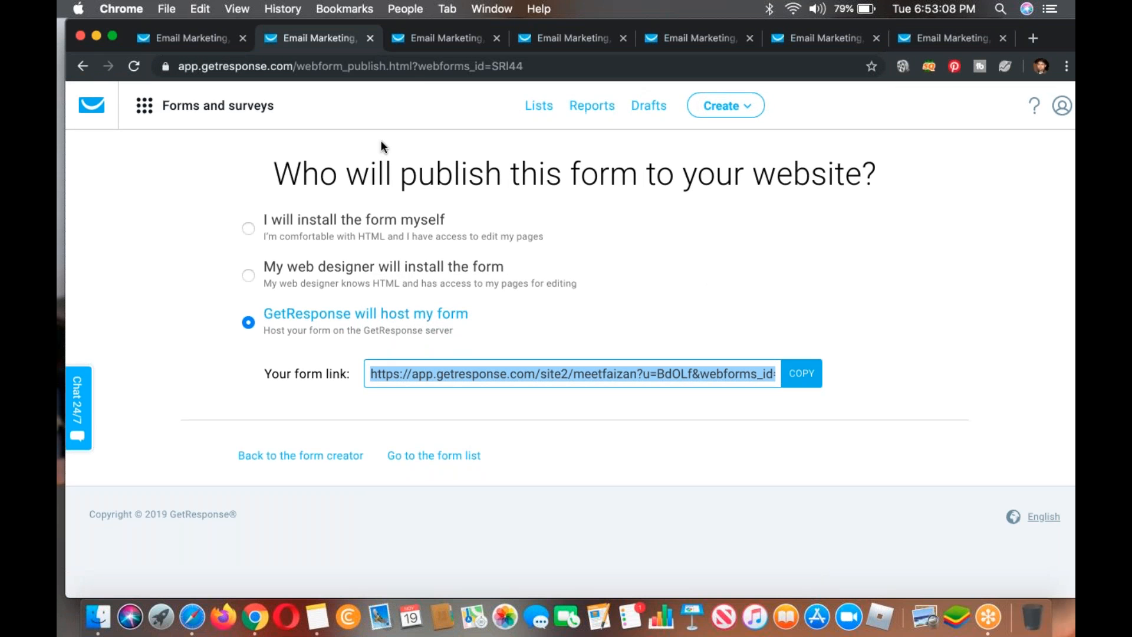
{"action": "left_click", "coordinate": [369, 38]}
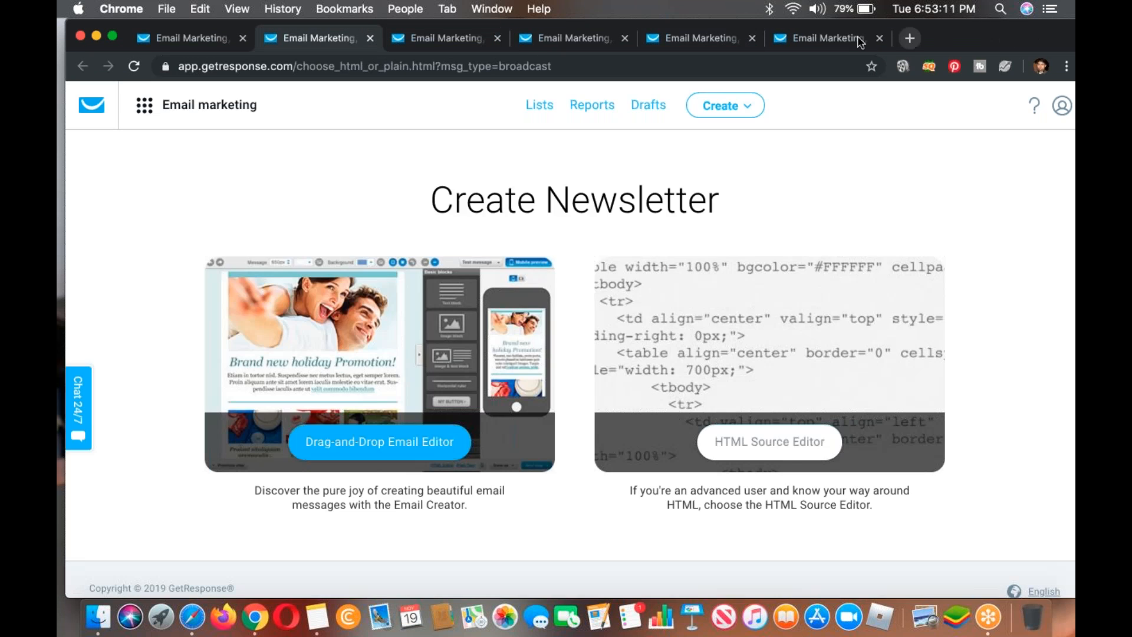
Step: View the hosted form once more, close its browser tab, and go to the Create Newsletter page
{"action": "left_click", "coordinate": [861, 39]}
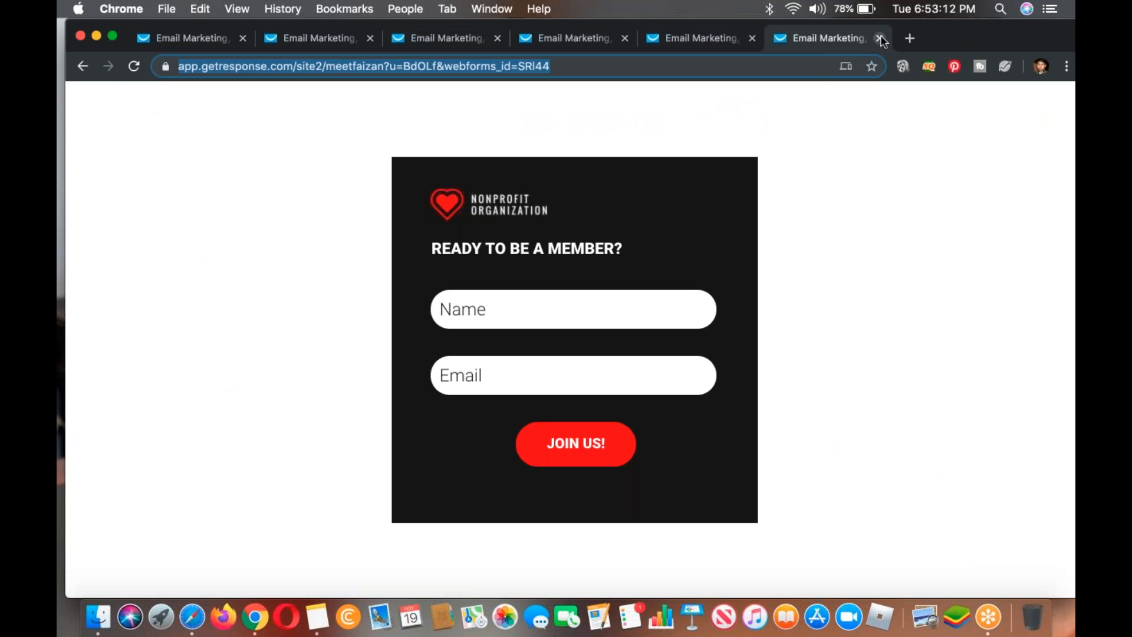
{"action": "left_click", "coordinate": [880, 38]}
{"action": "left_click", "coordinate": [355, 41]}
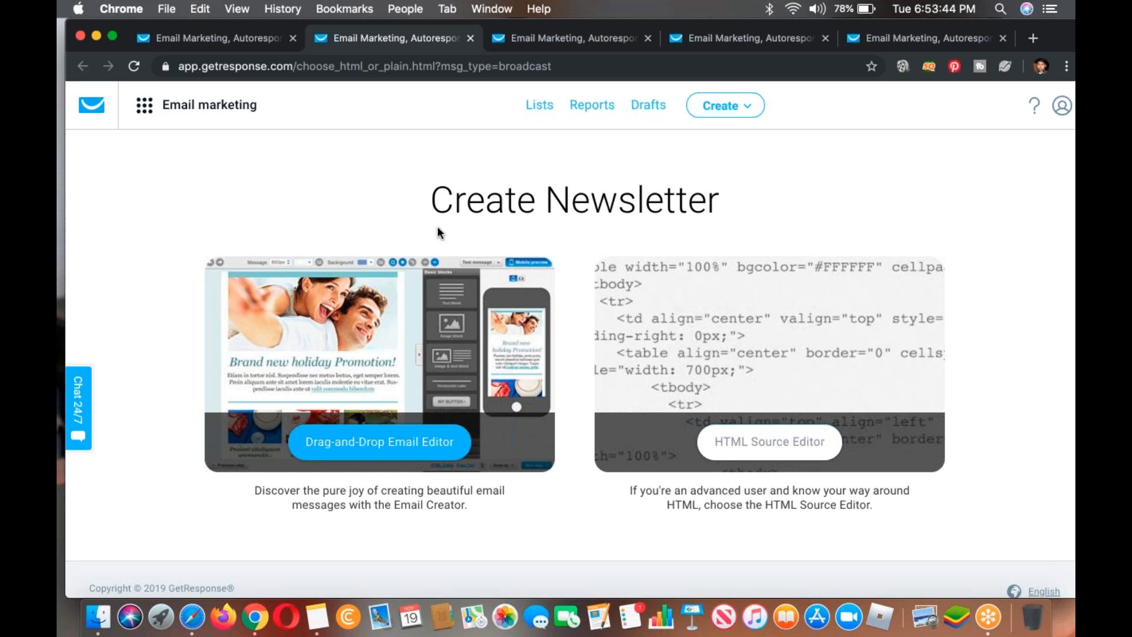
Step: Review the two newsletter creation options, then choose the HTML Source Editor
{"action": "triple_click", "coordinate": [488, 191]}
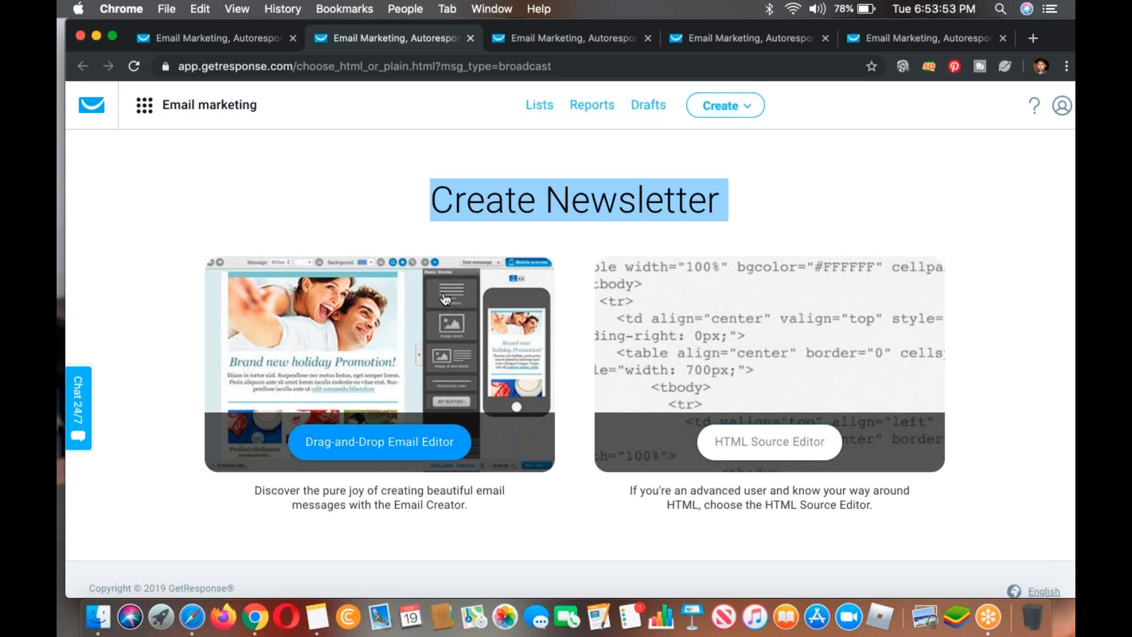
{"action": "left_click", "coordinate": [777, 223]}
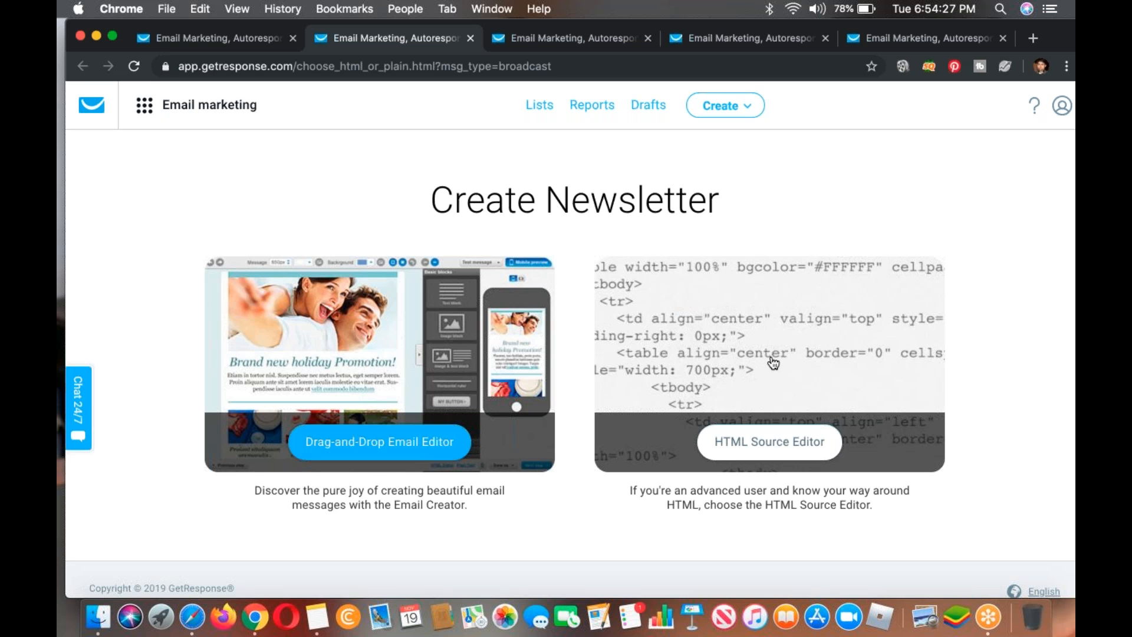
{"action": "right_click", "coordinate": [435, 325]}
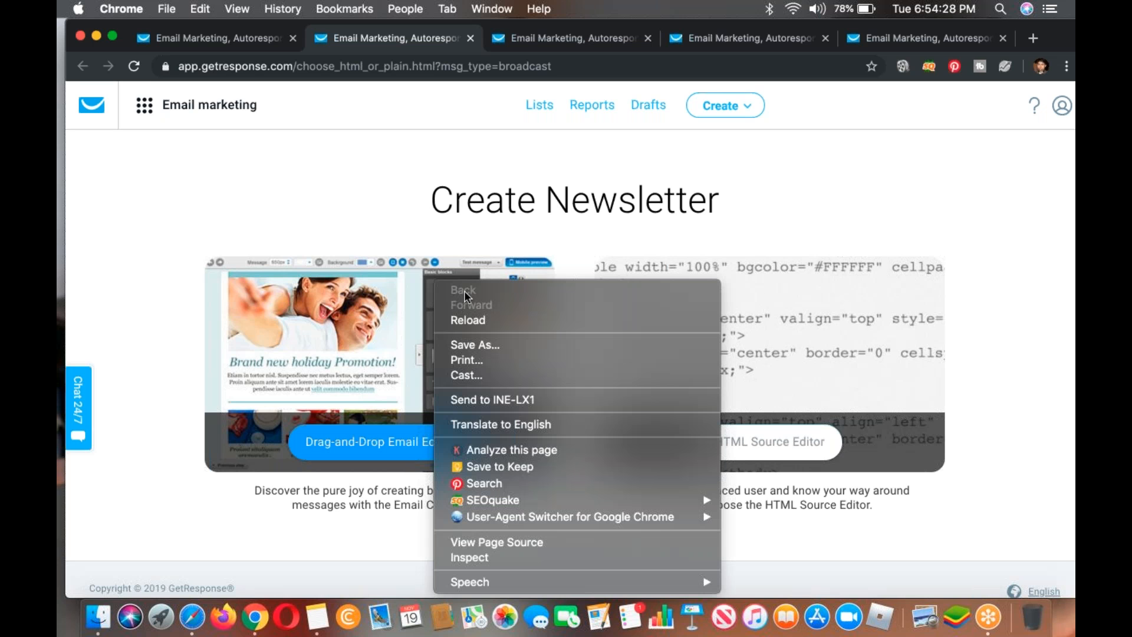
{"action": "left_click", "coordinate": [388, 202]}
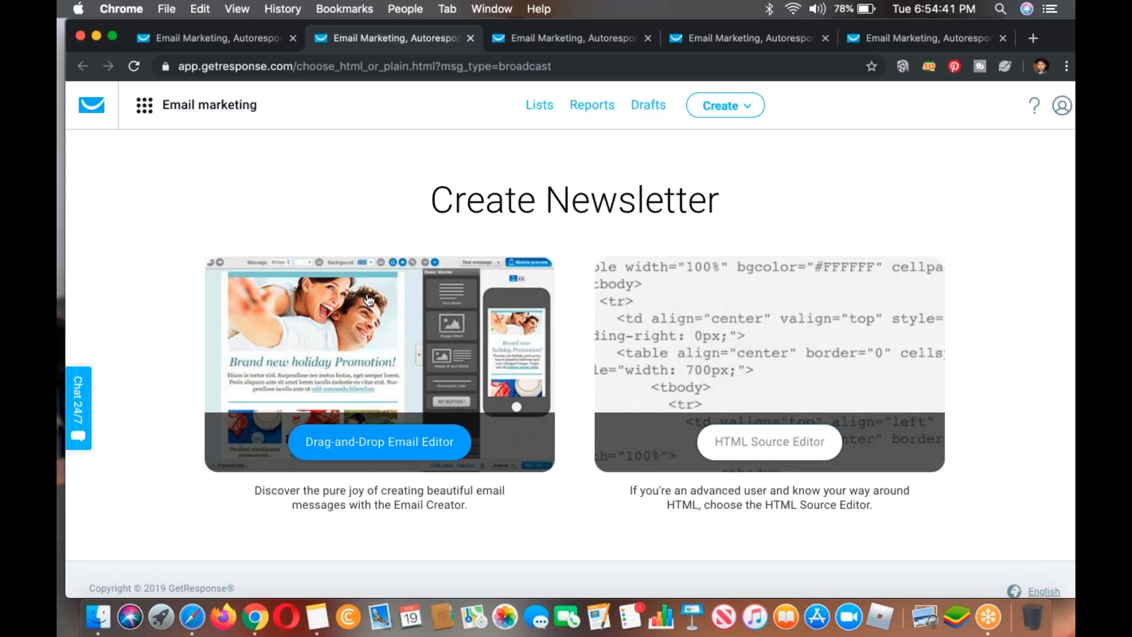
{"action": "left_click", "coordinate": [666, 352]}
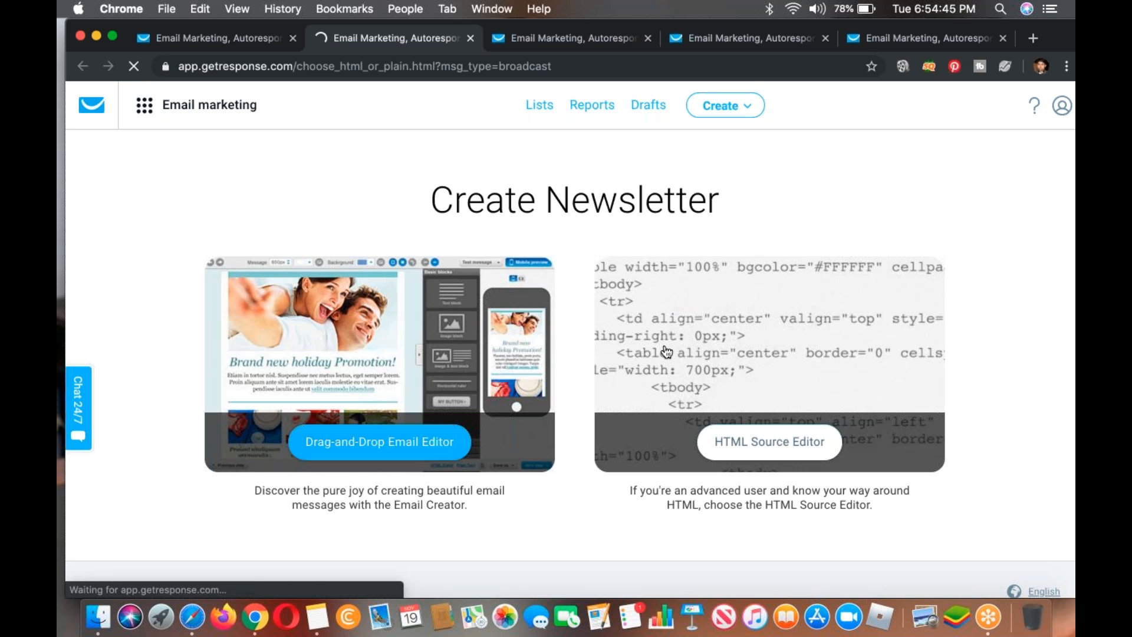
Step: Search Google for "wysiwyg editor" in a new browser tab and open HTML-Online.com's Online HTML Editor from the results
{"action": "left_click", "coordinate": [1033, 39]}
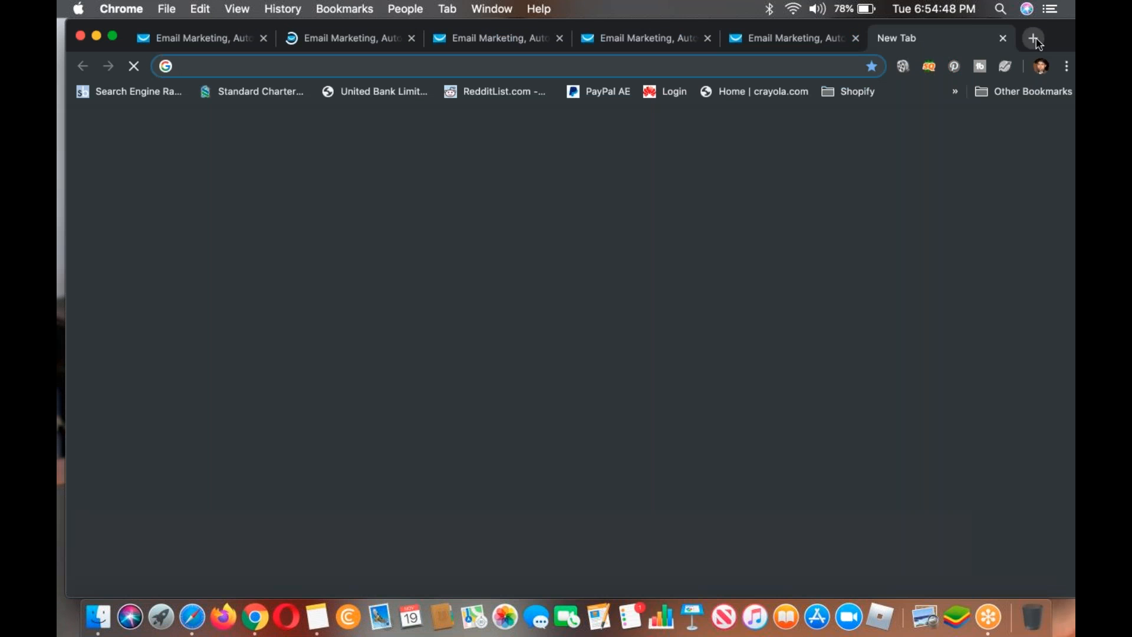
{"action": "type", "text": "wys"}
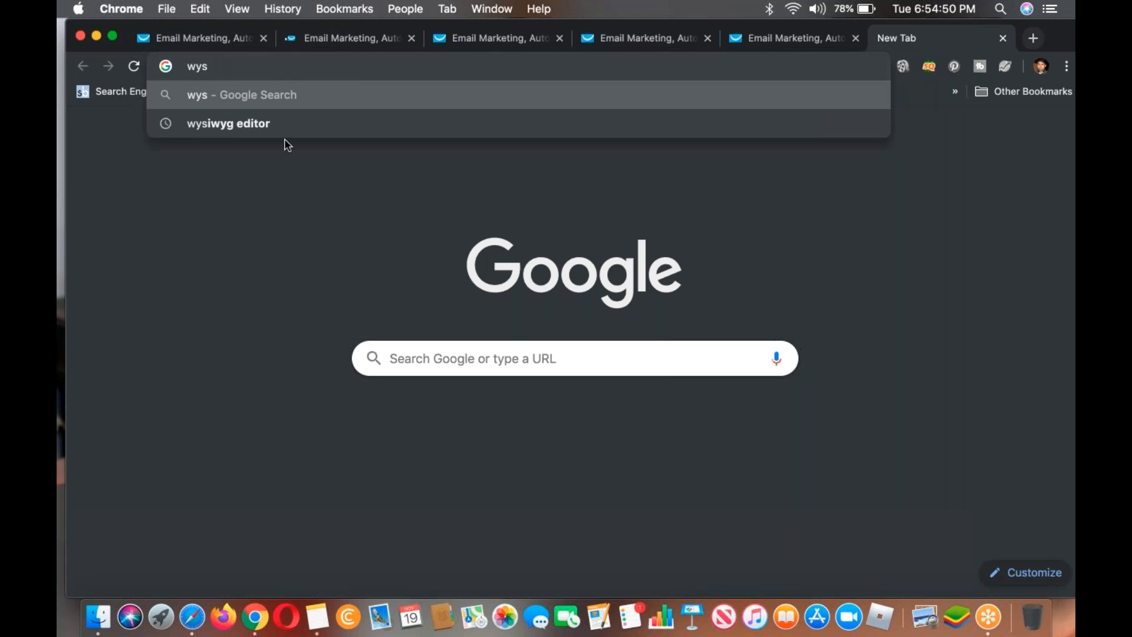
{"action": "left_click", "coordinate": [288, 129]}
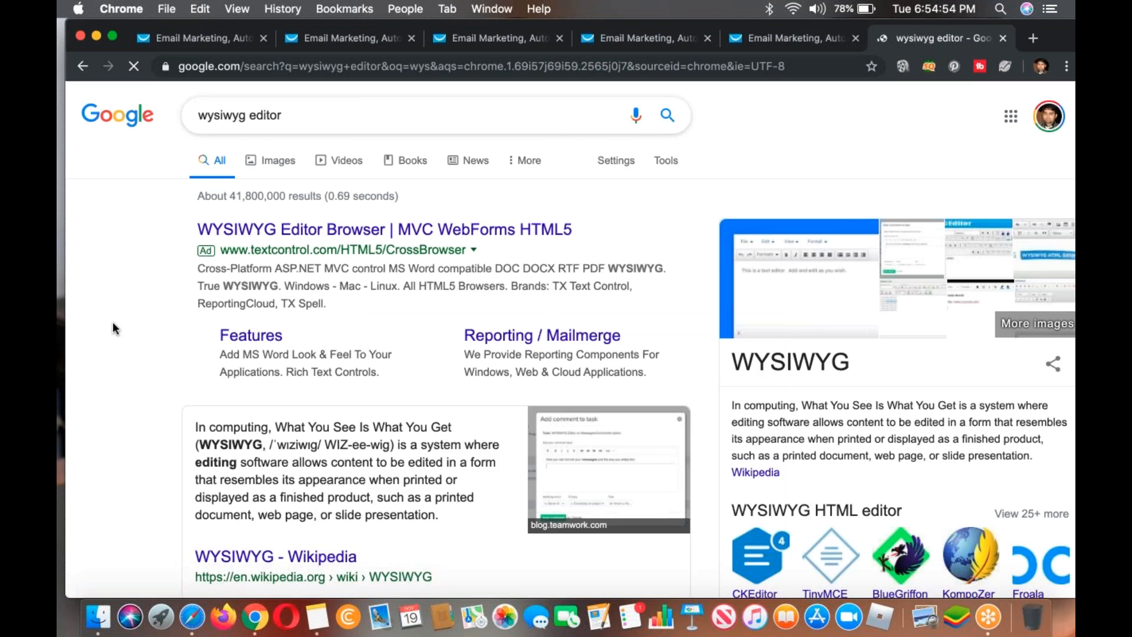
{"action": "scroll", "coordinate": [199, 374], "scroll_direction": "down", "scroll_amount": 5}
{"action": "scroll", "coordinate": [159, 470], "scroll_direction": "down", "scroll_amount": 6}
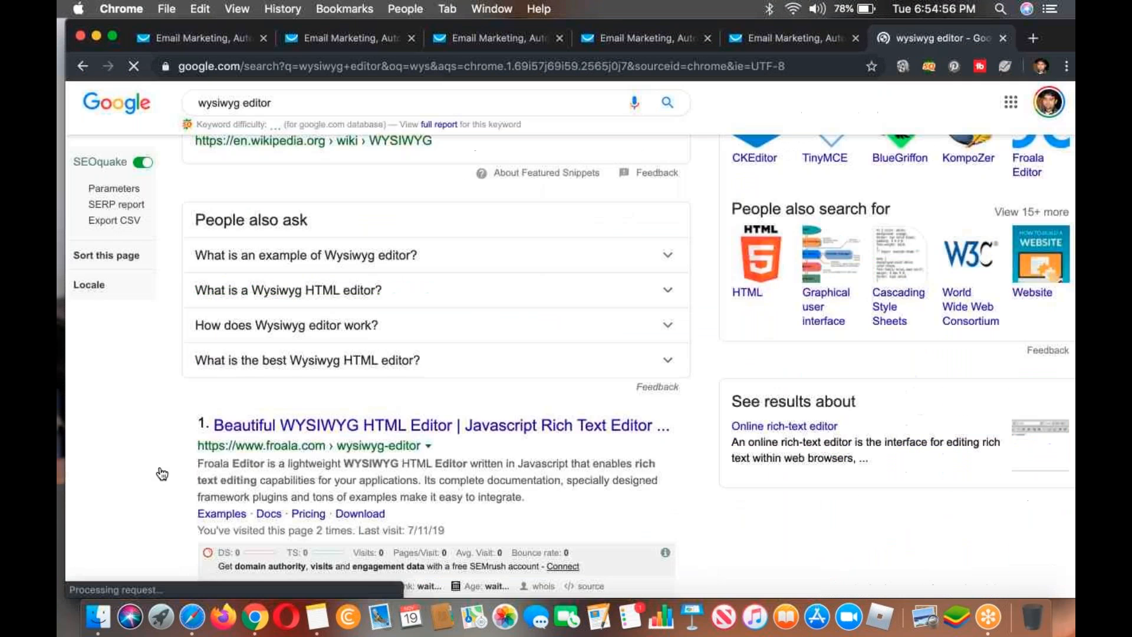
{"action": "scroll", "coordinate": [429, 354], "scroll_direction": "down", "scroll_amount": 2}
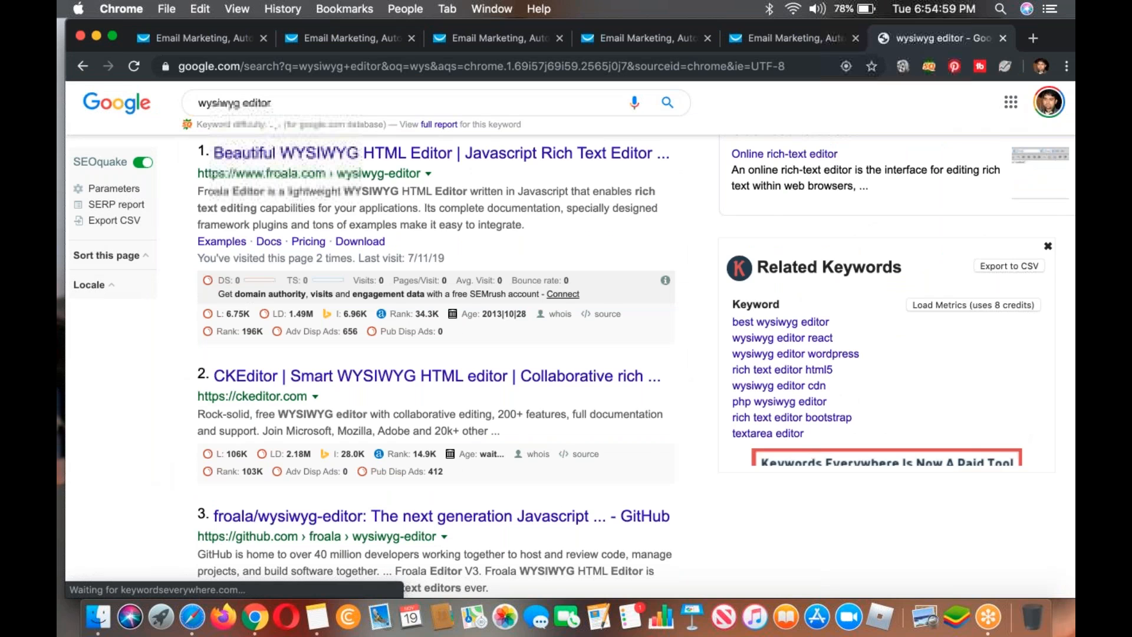
{"action": "scroll", "coordinate": [167, 483], "scroll_direction": "down", "scroll_amount": 4}
{"action": "scroll", "coordinate": [168, 484], "scroll_direction": "down", "scroll_amount": 3}
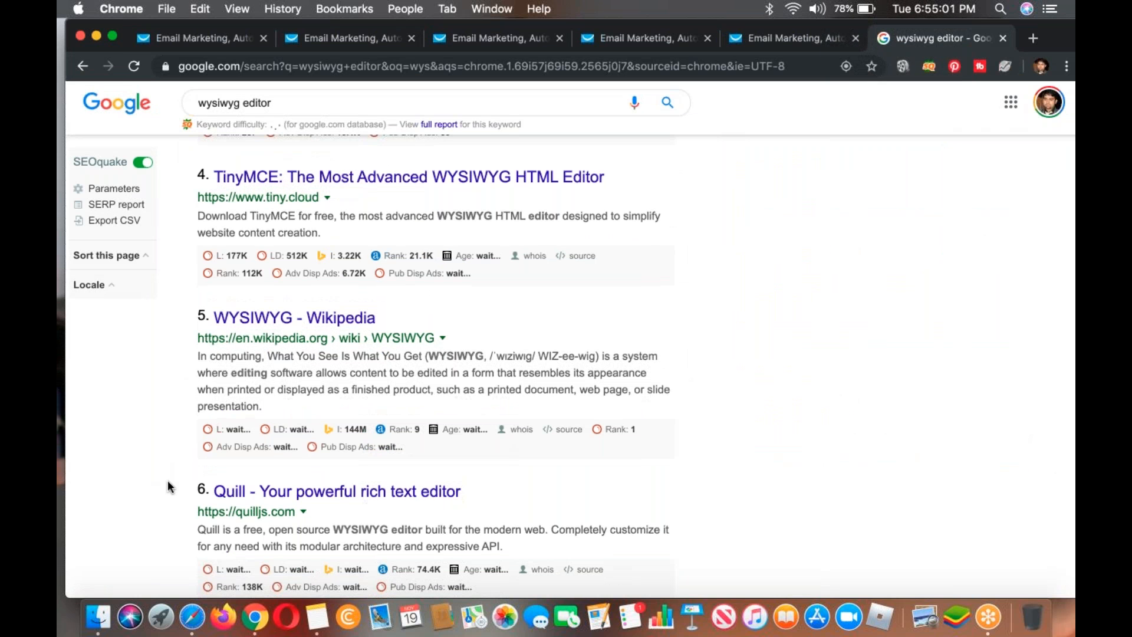
{"action": "scroll", "coordinate": [167, 480], "scroll_direction": "down", "scroll_amount": 2}
{"action": "scroll", "coordinate": [168, 482], "scroll_direction": "down", "scroll_amount": 6}
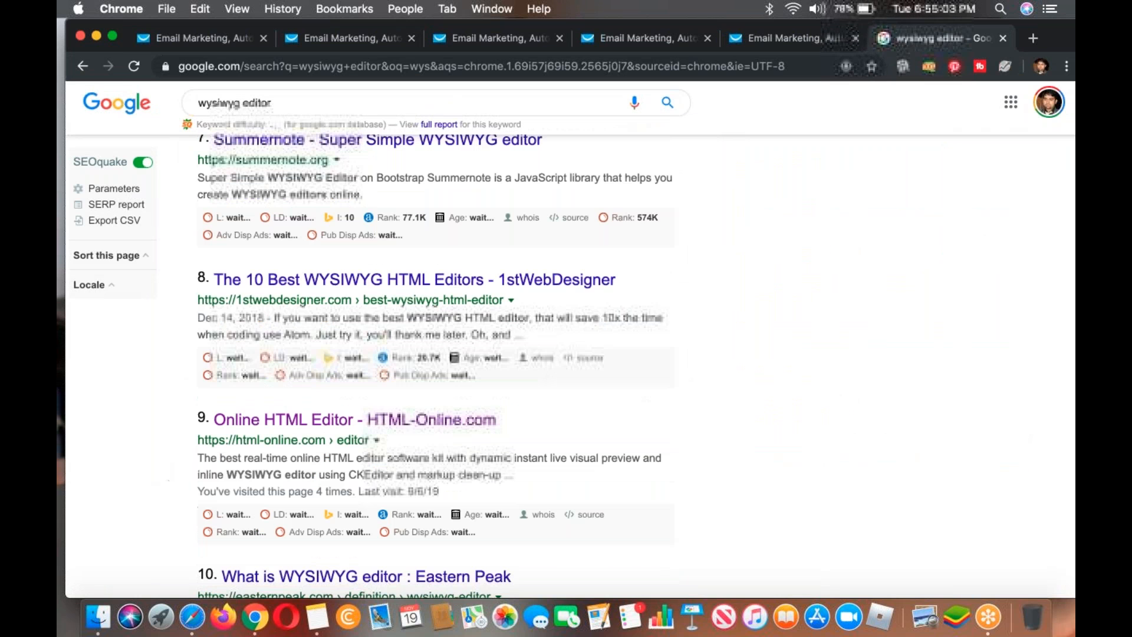
{"action": "left_click", "coordinate": [319, 442]}
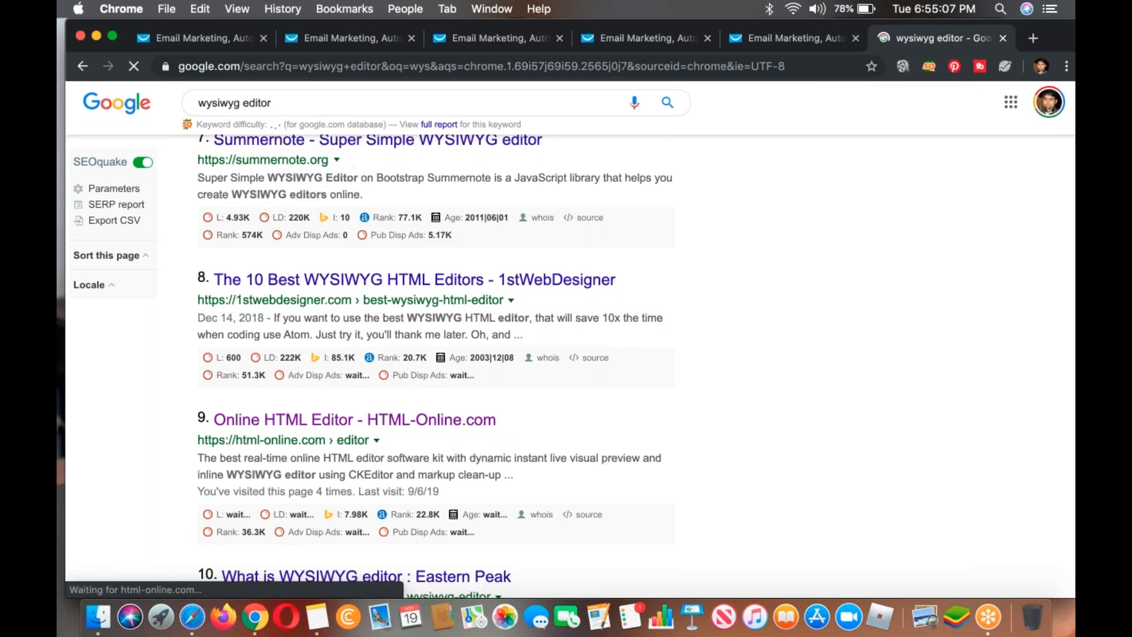
{"action": "left_click", "coordinate": [317, 616]}
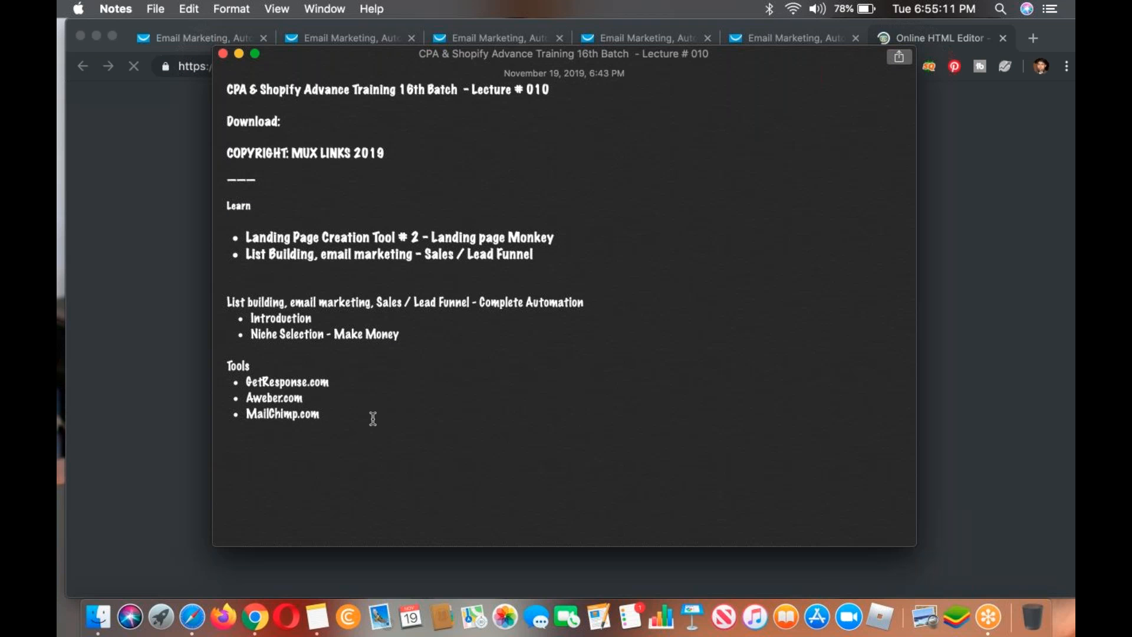
{"action": "key", "text": "Return"}
{"action": "type", "text": "https://html-online.com/editor/"}
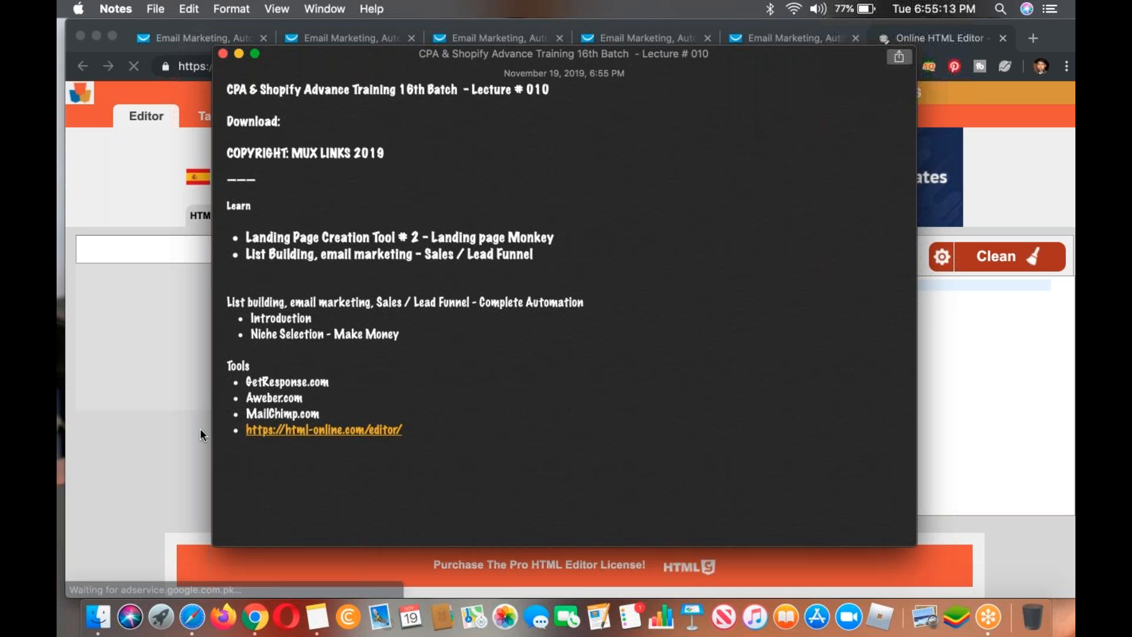
Step: Switch back to Chrome and write the greeting "Hi," followed by a paragraph starting "Its the first email." in the visual editor
{"action": "left_click", "coordinate": [163, 397]}
{"action": "scroll", "coordinate": [231, 370], "scroll_direction": "down", "scroll_amount": 5}
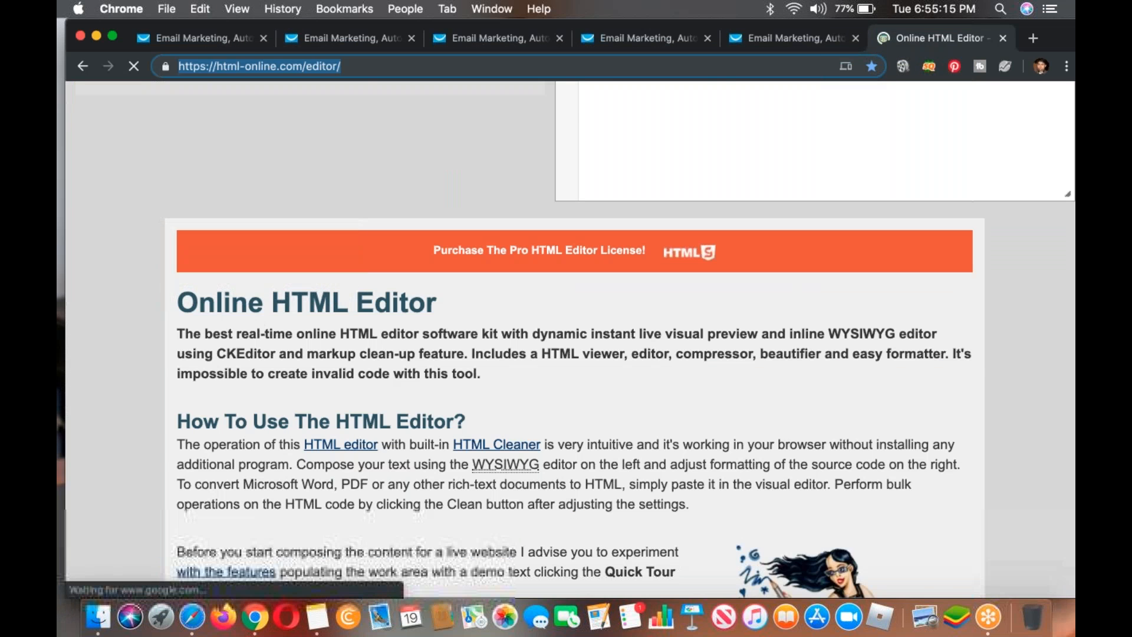
{"action": "scroll", "coordinate": [231, 370], "scroll_direction": "up", "scroll_amount": 5}
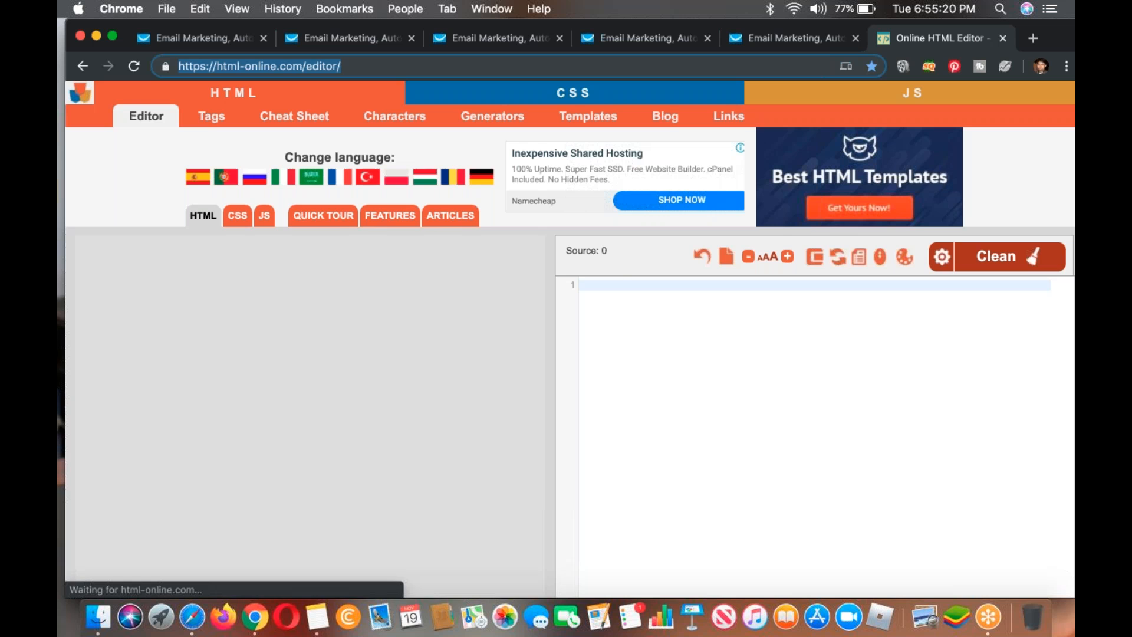
{"action": "type", "text": "Hi,"}
{"action": "key", "text": "Return"}
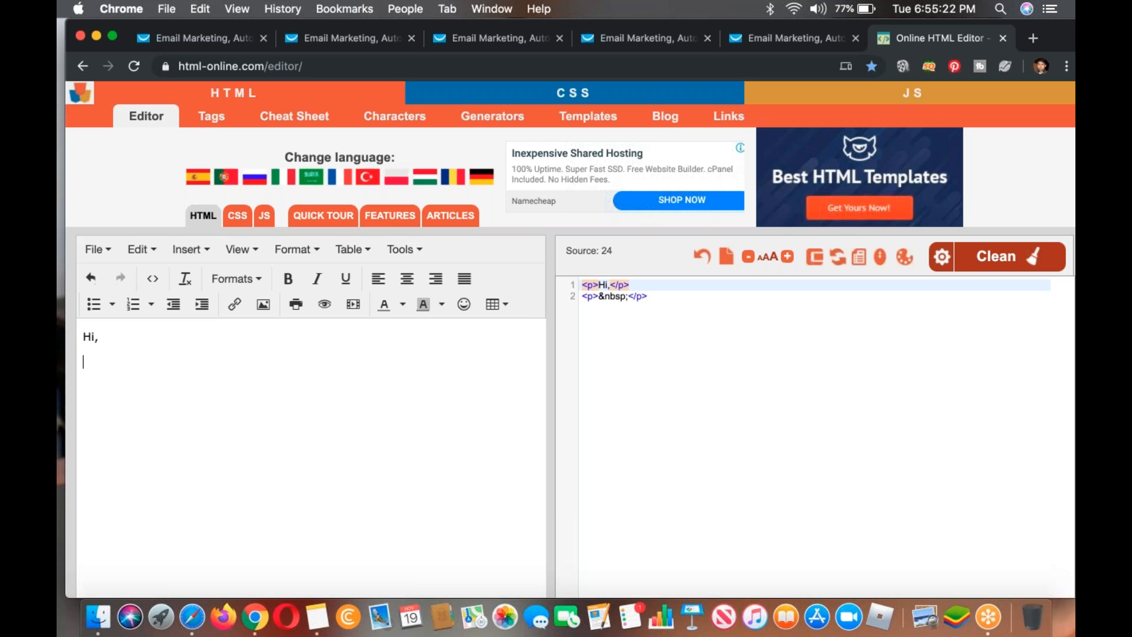
{"action": "type", "text": "Its the"}
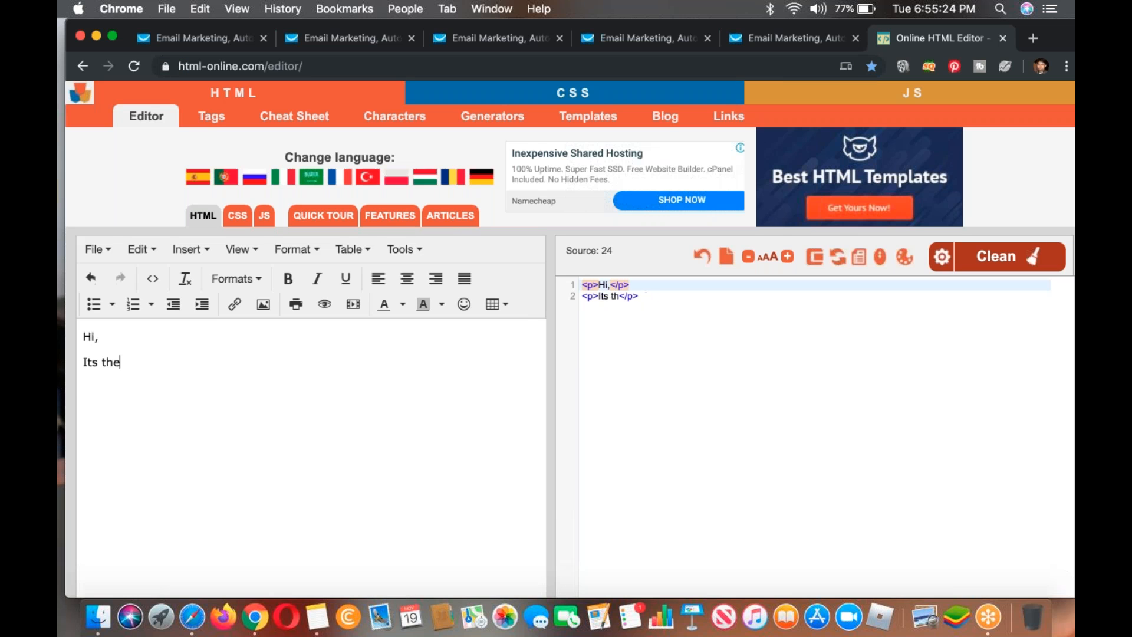
{"action": "type", "text": " first email"}
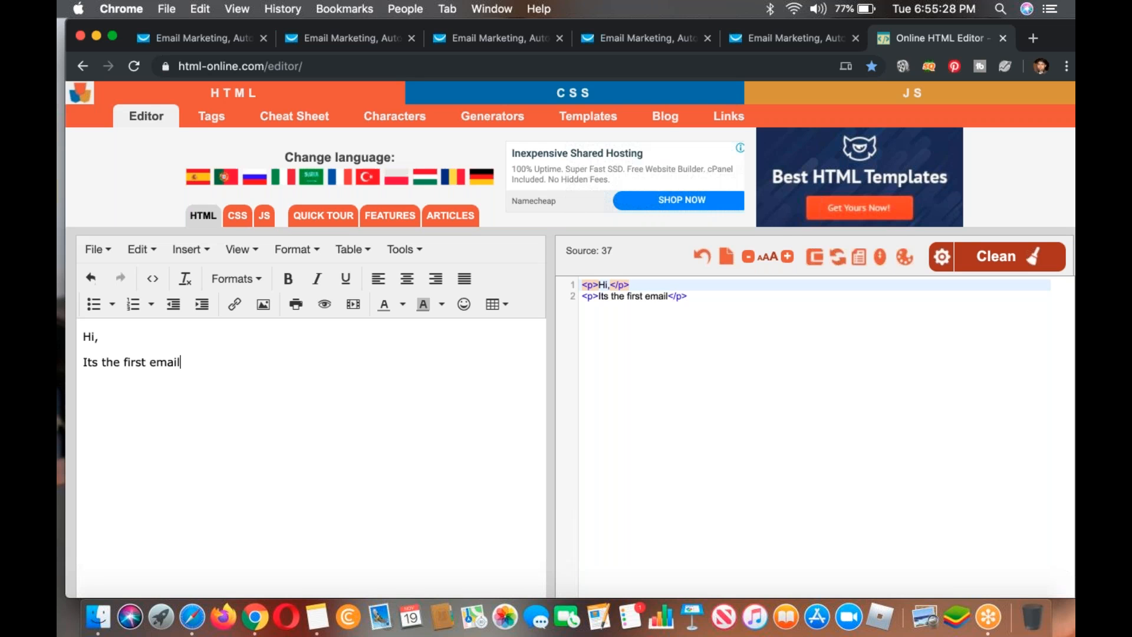
{"action": "type", "text": ". Here is the link "}
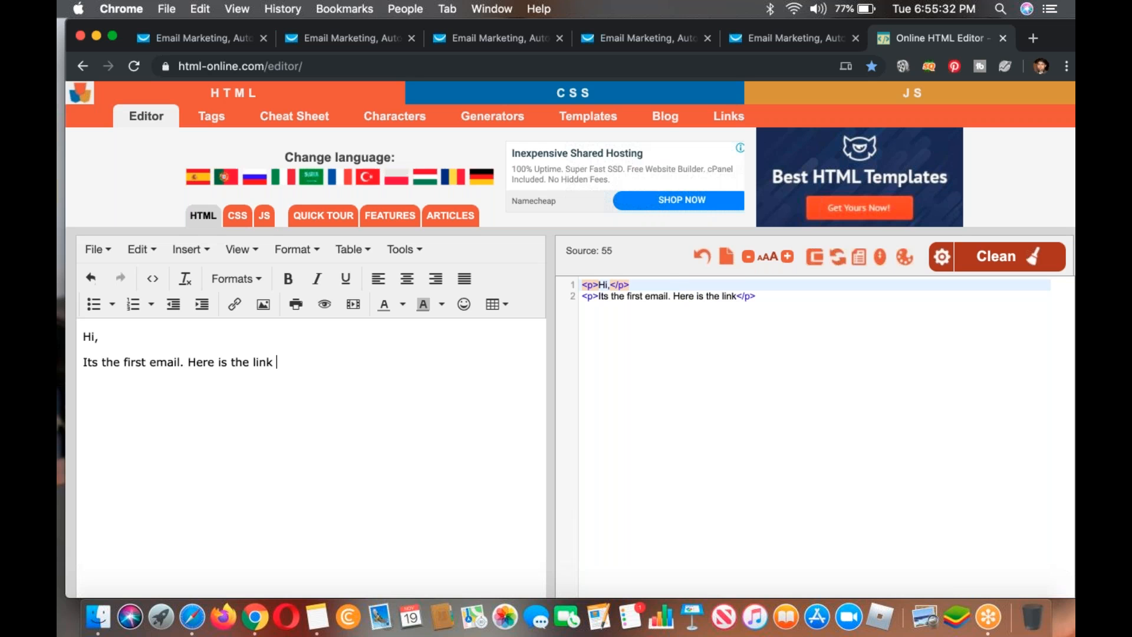
{"action": "type", "text": "to FREE P"}
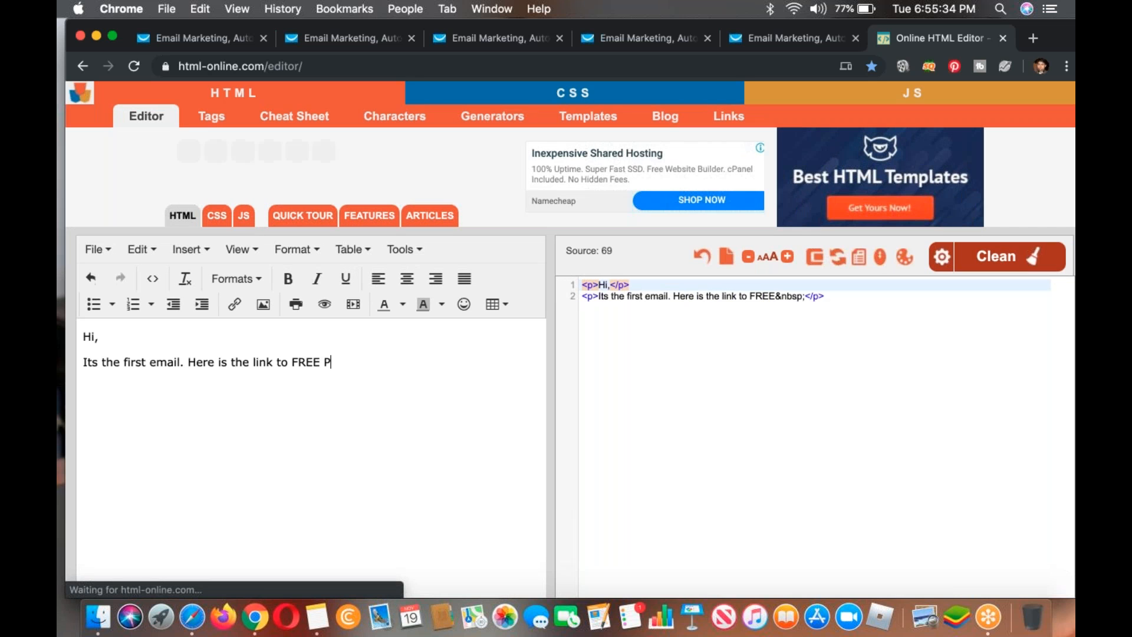
{"action": "type", "text": "DF Course"}
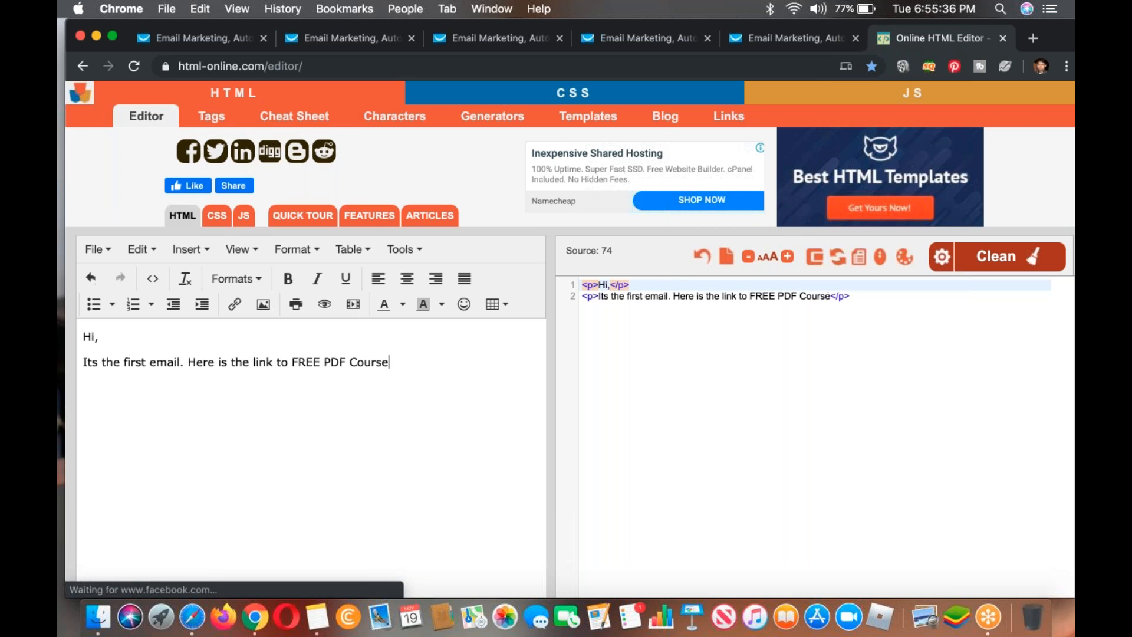
{"action": "type", "text": " about"}
Step: Continue the paragraph with 'Here is the link to FREE PDF Course about "how to make $100 Weekly"' and start a new line
{"action": "key", "text": "Return"}
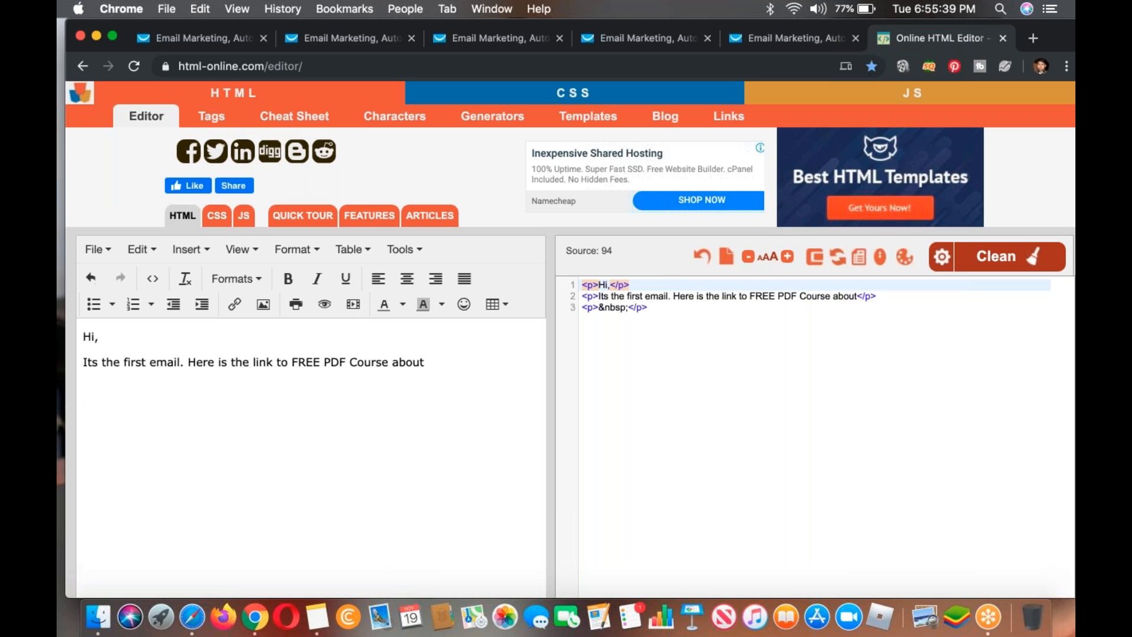
{"action": "key", "text": "BackSpace"}
{"action": "type", "text": "=\"how t"}
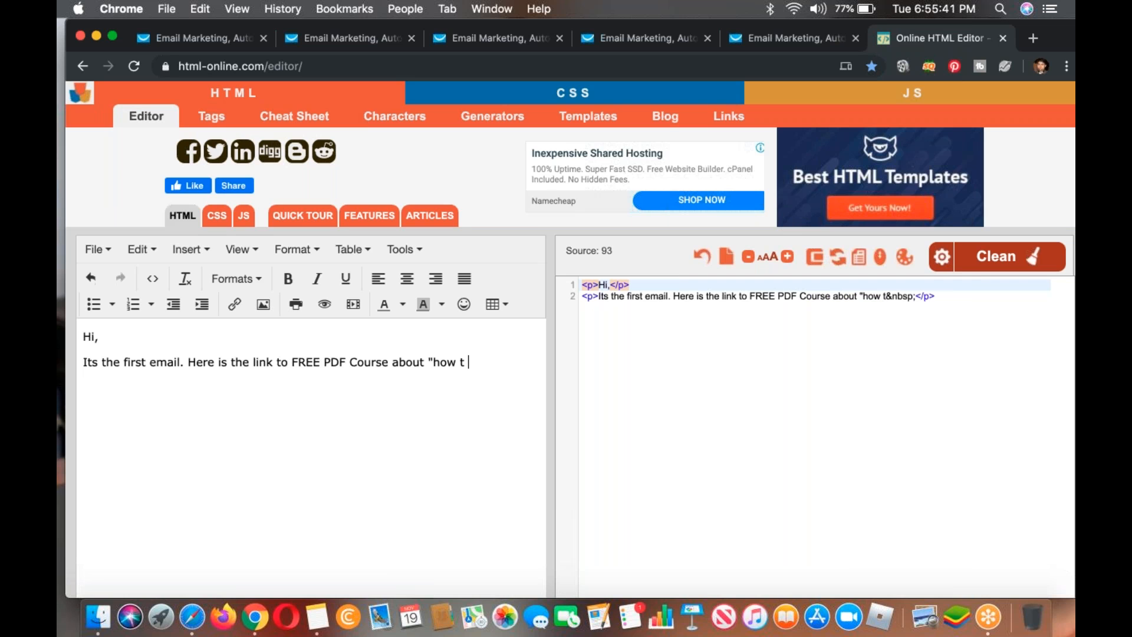
{"action": "key", "text": "BackSpace"}
{"action": "type", "text": "o make $100"}
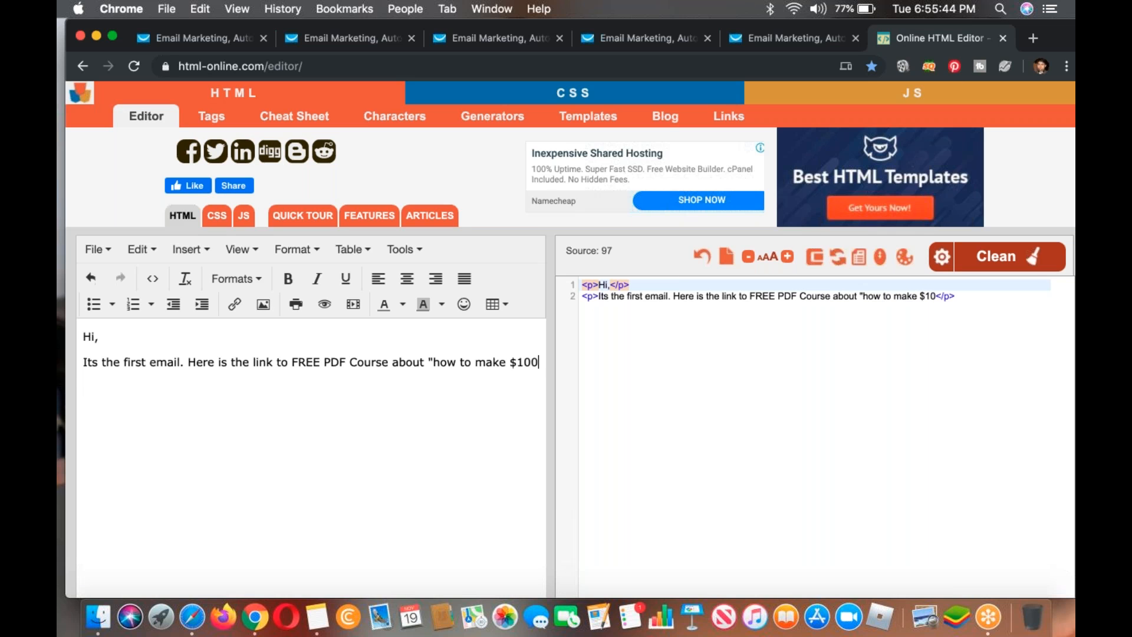
{"action": "type", "text": " Weekly'"}
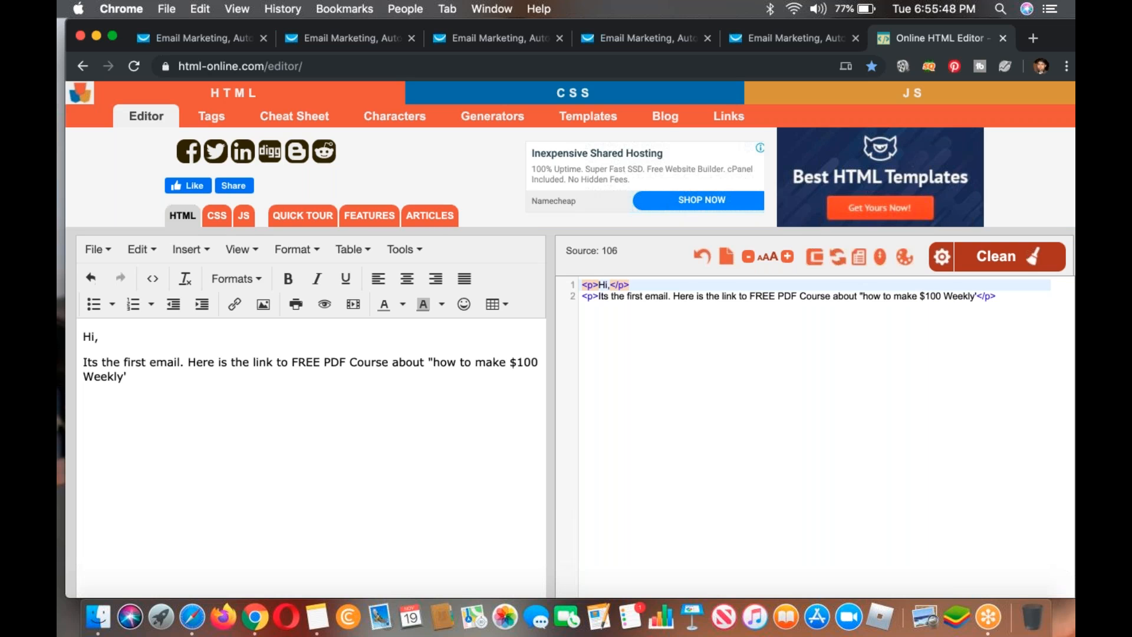
{"action": "key", "text": "BackSpace"}
{"action": "type", "text": "\""}
{"action": "key", "text": "Return"}
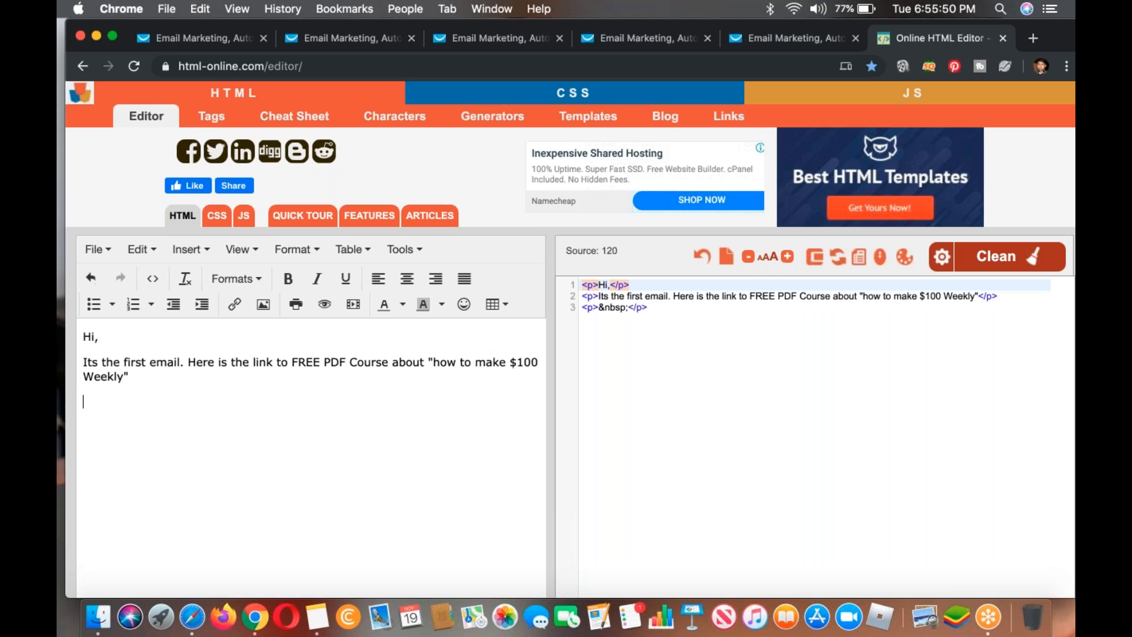
Step: Add the closing line "Hope to hear good from your Soon!" and sign the email with the sender's first name
{"action": "type", "text": "Hope to Get"}
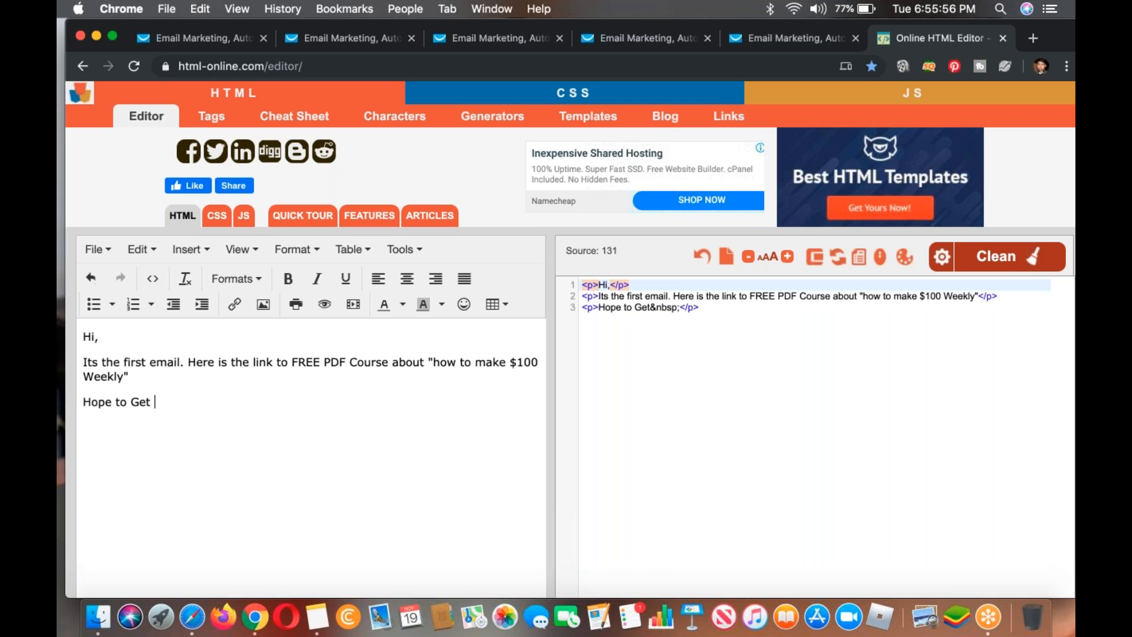
{"action": "key", "text": "BackSpace"}
{"action": "key", "text": "BackSpace"}
{"action": "key", "text": "BackSpace"}
{"action": "key", "text": "BackSpace"}
{"action": "type", "text": "hear fr"}
{"action": "key", "text": "BackSpace"}
{"action": "key", "text": "BackSpace"}
{"action": "type", "text": "good fro"}
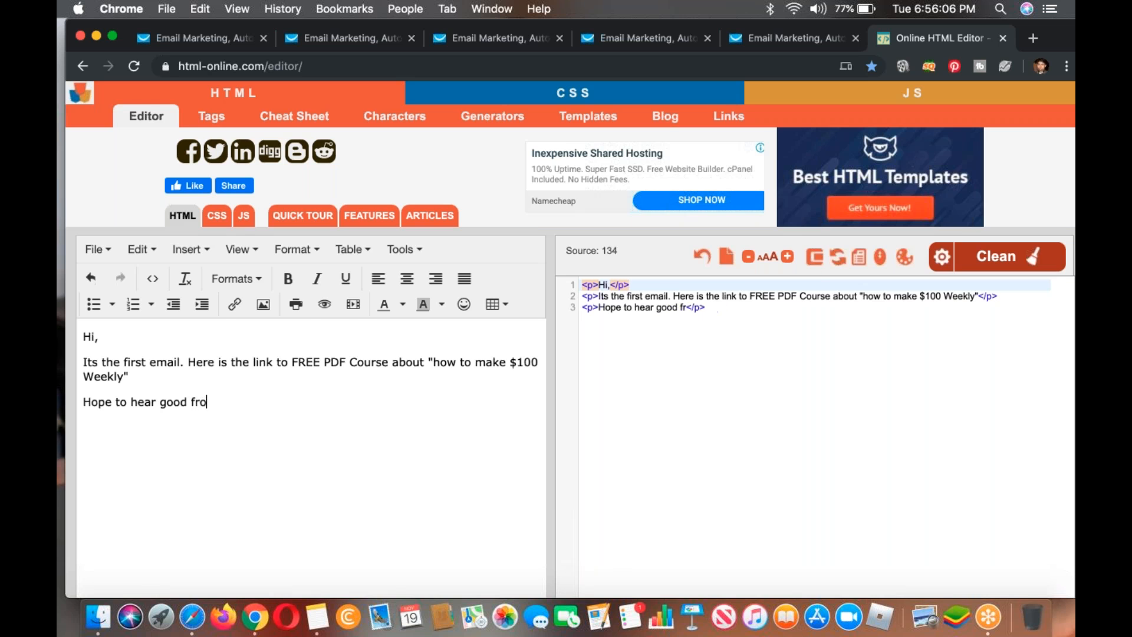
{"action": "type", "text": "m your Soon!"}
{"action": "key", "text": "Return"}
{"action": "type", "text": "Faizan"}
Step: Make the paragraph about the free PDF course bold, then select all of the generated HTML source code
{"action": "triple_click", "coordinate": [118, 364]}
{"action": "key", "text": "super+b"}
{"action": "left_click", "coordinate": [282, 364]}
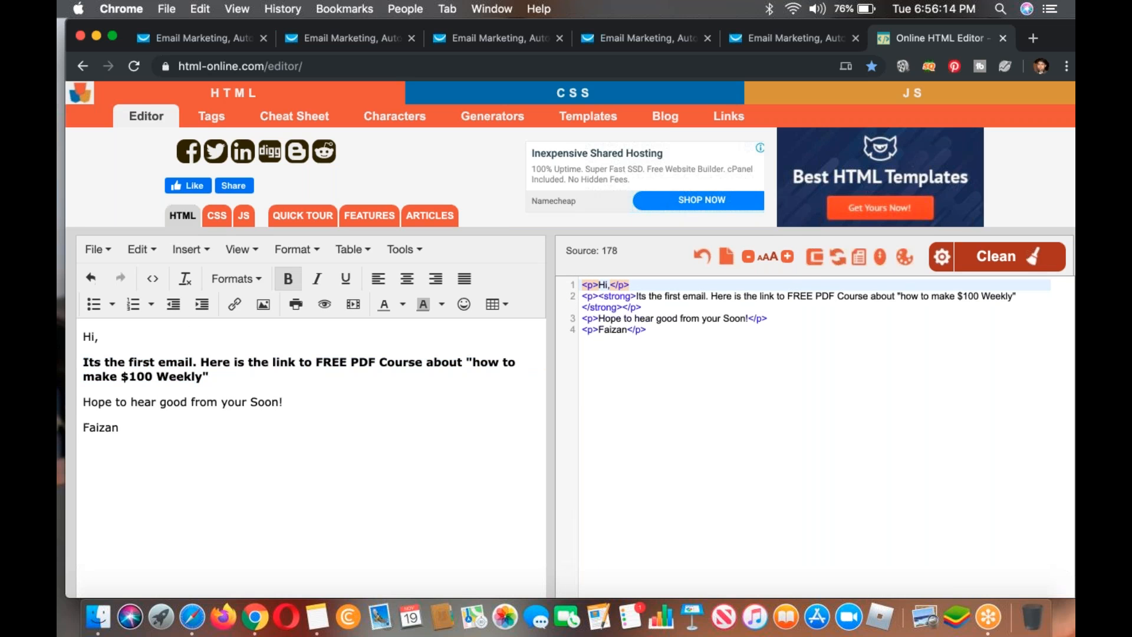
{"action": "key", "text": "super+a"}
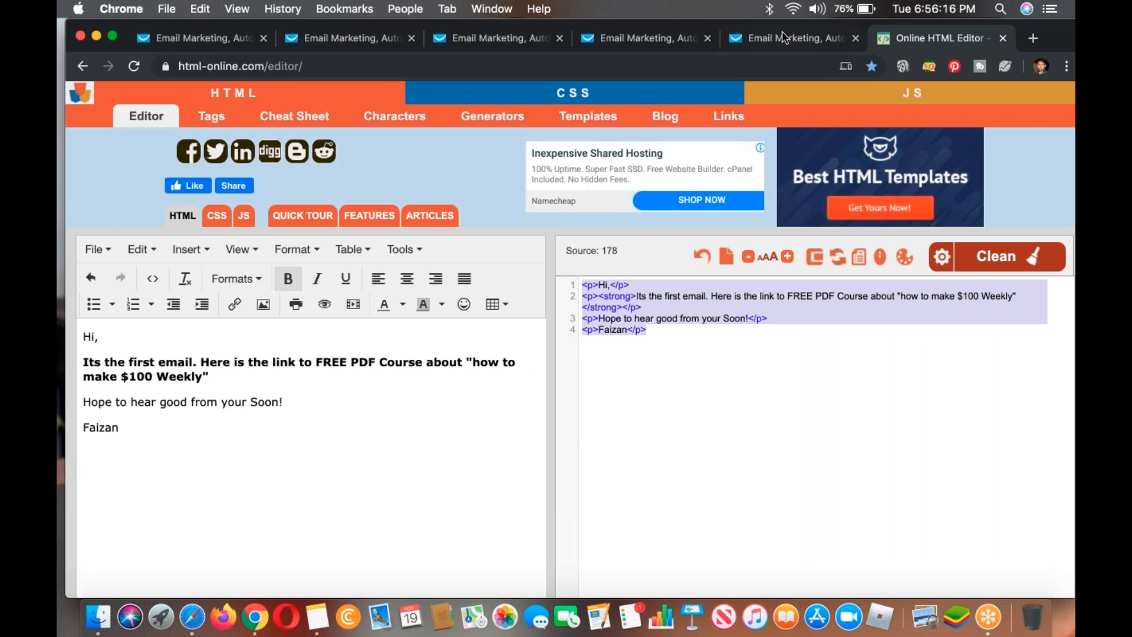
Step: Go back from the online HTML editor to the GetResponse Newsletter settings page
{"action": "left_click", "coordinate": [783, 38]}
{"action": "left_click", "coordinate": [647, 48]}
{"action": "left_click", "coordinate": [470, 46]}
{"action": "left_click", "coordinate": [328, 44]}
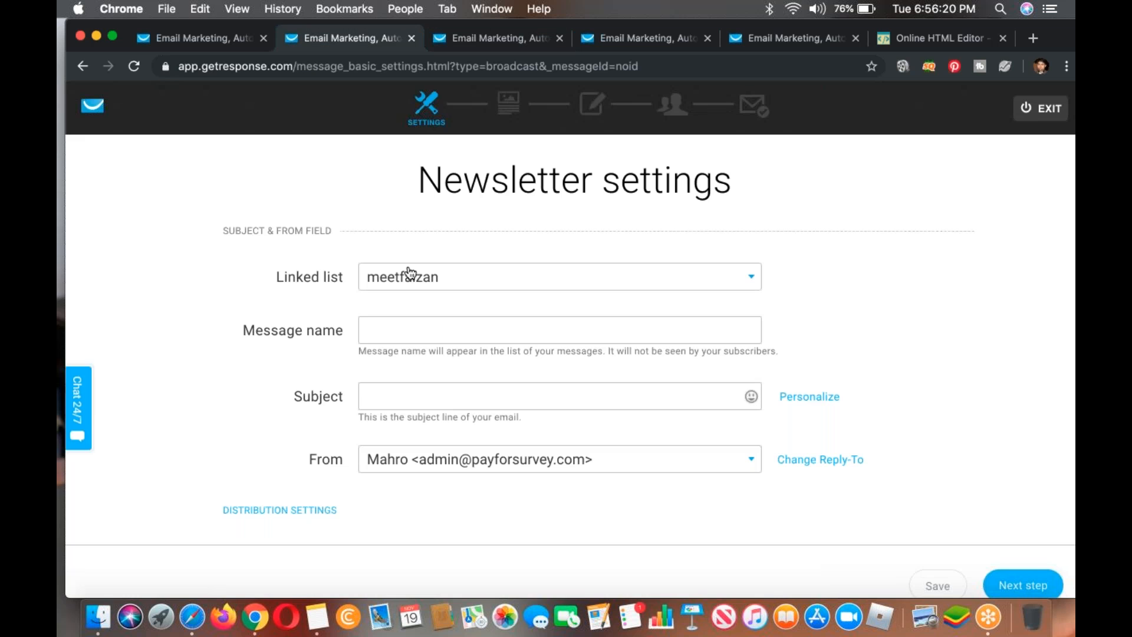
{"action": "left_click", "coordinate": [201, 47]}
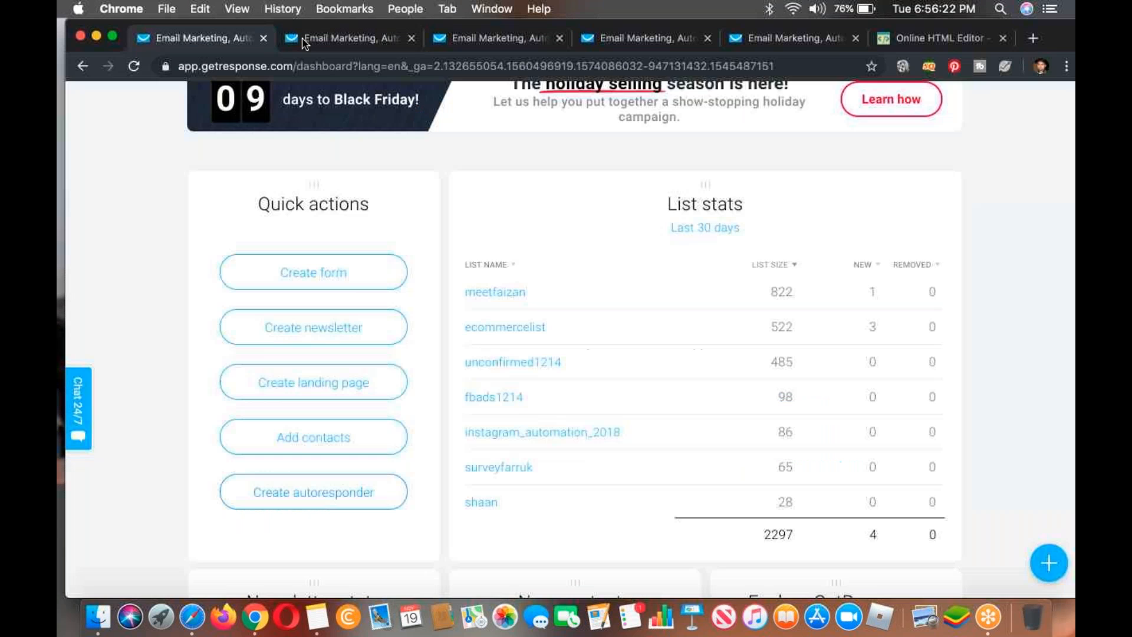
{"action": "left_click", "coordinate": [299, 37]}
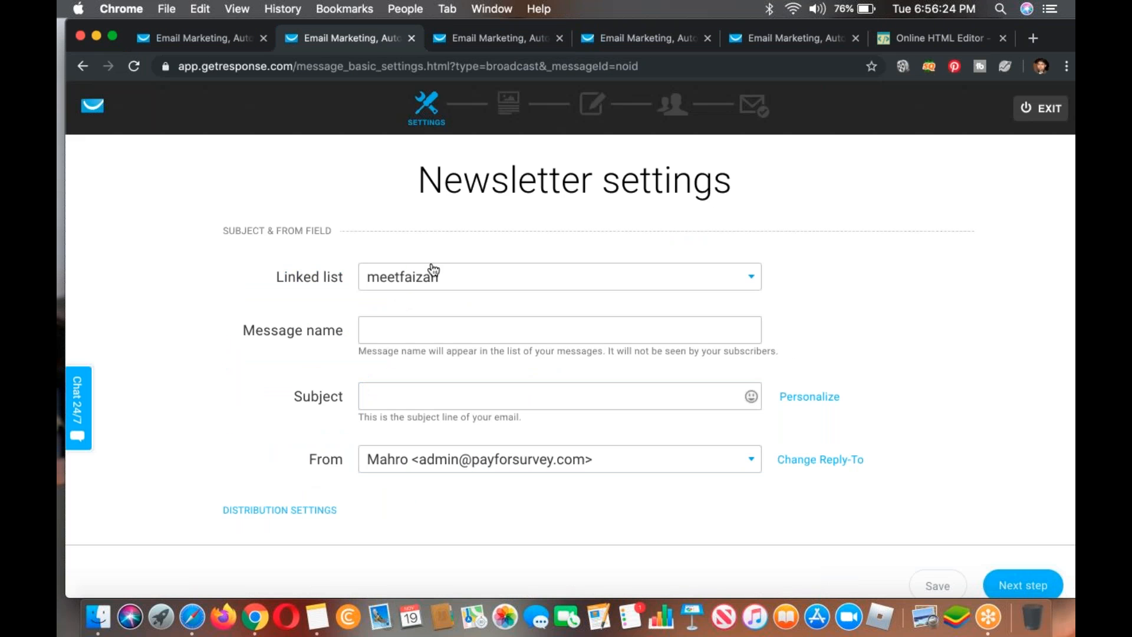
Step: Set the newsletter's linked list to surveyfarruk
{"action": "left_click", "coordinate": [433, 269]}
{"action": "left_click", "coordinate": [413, 343]}
{"action": "left_click", "coordinate": [411, 287]}
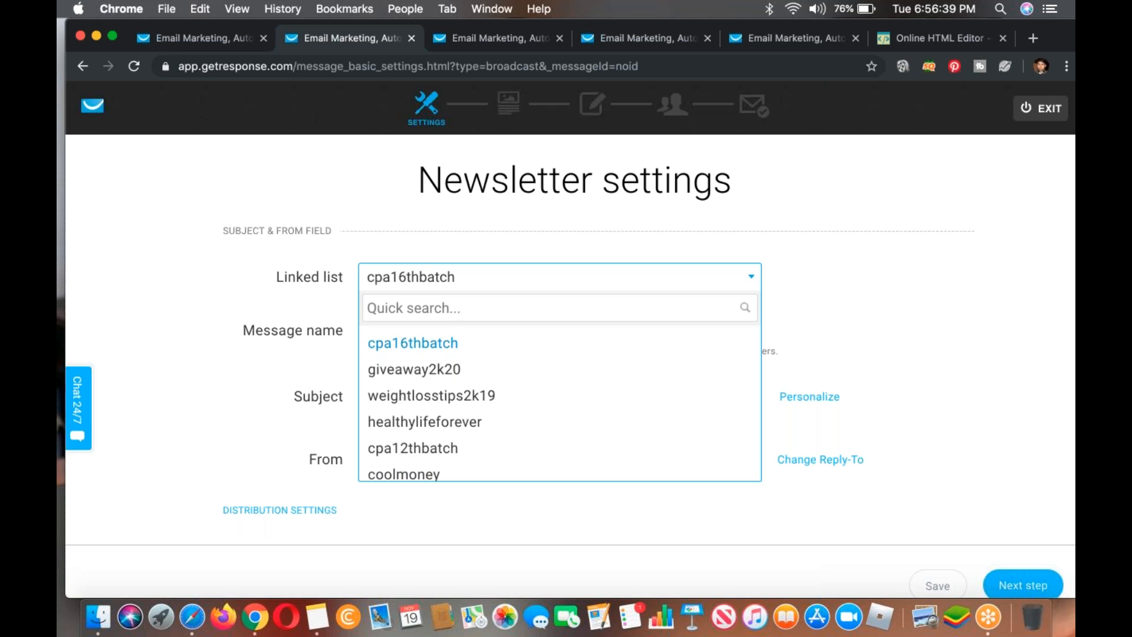
{"action": "scroll", "coordinate": [442, 437], "scroll_direction": "down", "scroll_amount": 10}
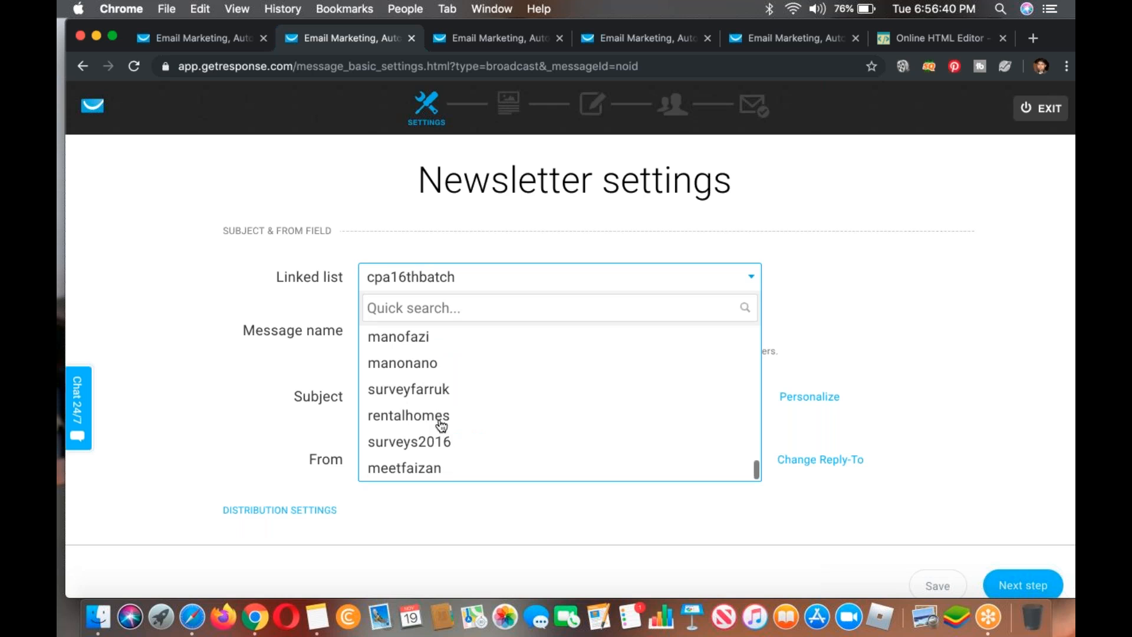
{"action": "left_click", "coordinate": [409, 389]}
Step: Enter "Here is your gift of 2k20" as both the message name and the subject of the newsletter
{"action": "left_click", "coordinate": [424, 333]}
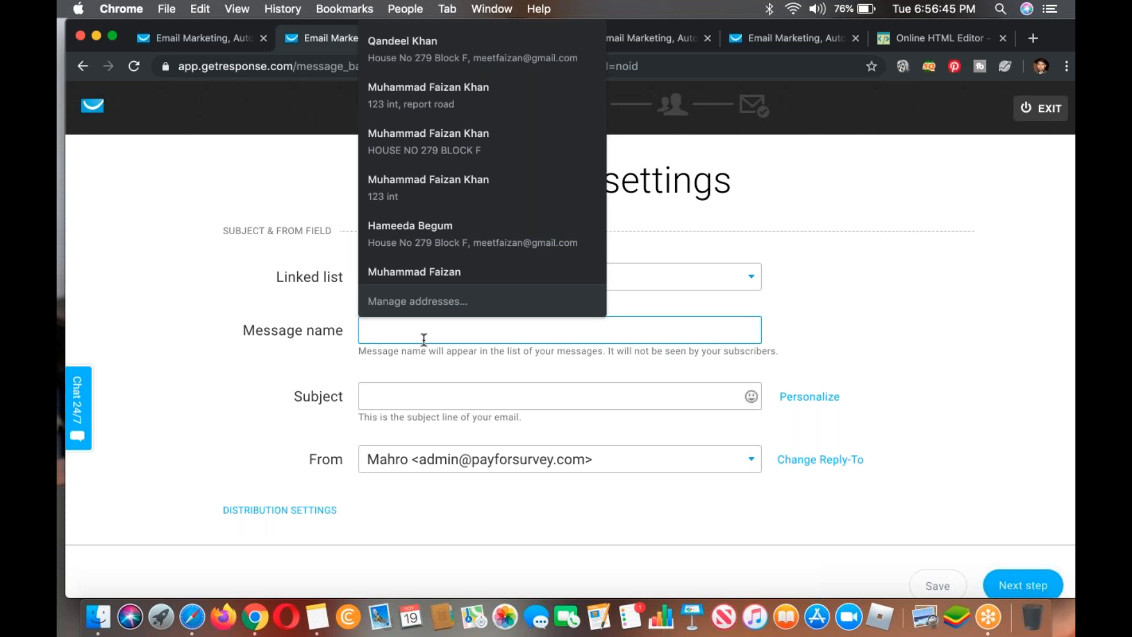
{"action": "type", "text": "Here is your gift o"}
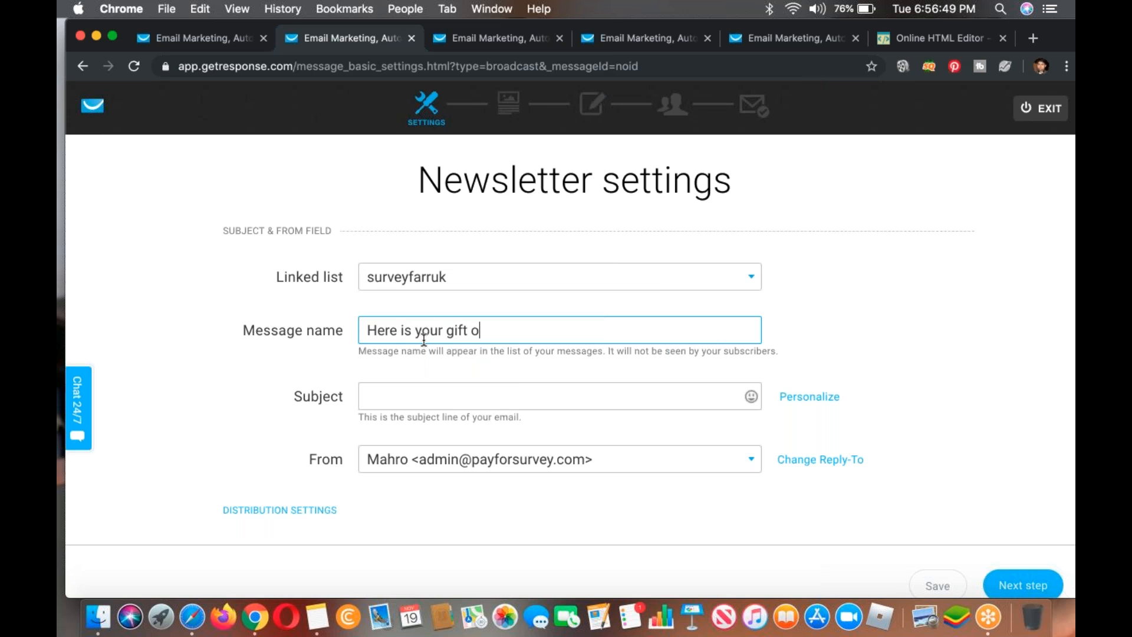
{"action": "type", "text": "f 2k20"}
{"action": "left_click", "coordinate": [386, 401]}
{"action": "type", "text": "Here is your "}
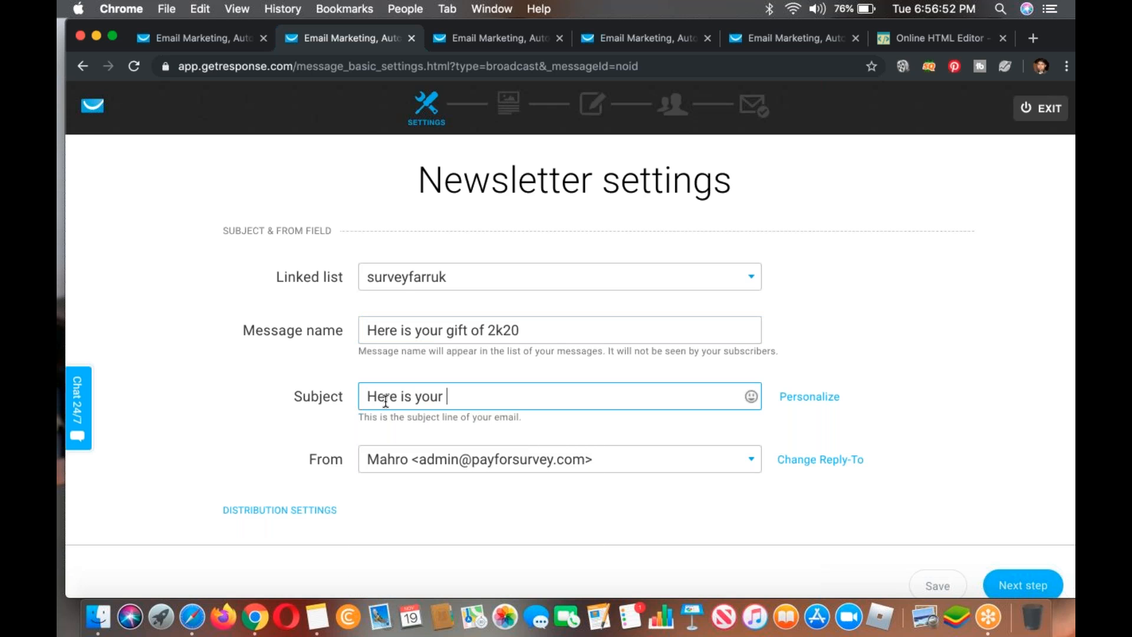
{"action": "type", "text": "gift of 2k20"}
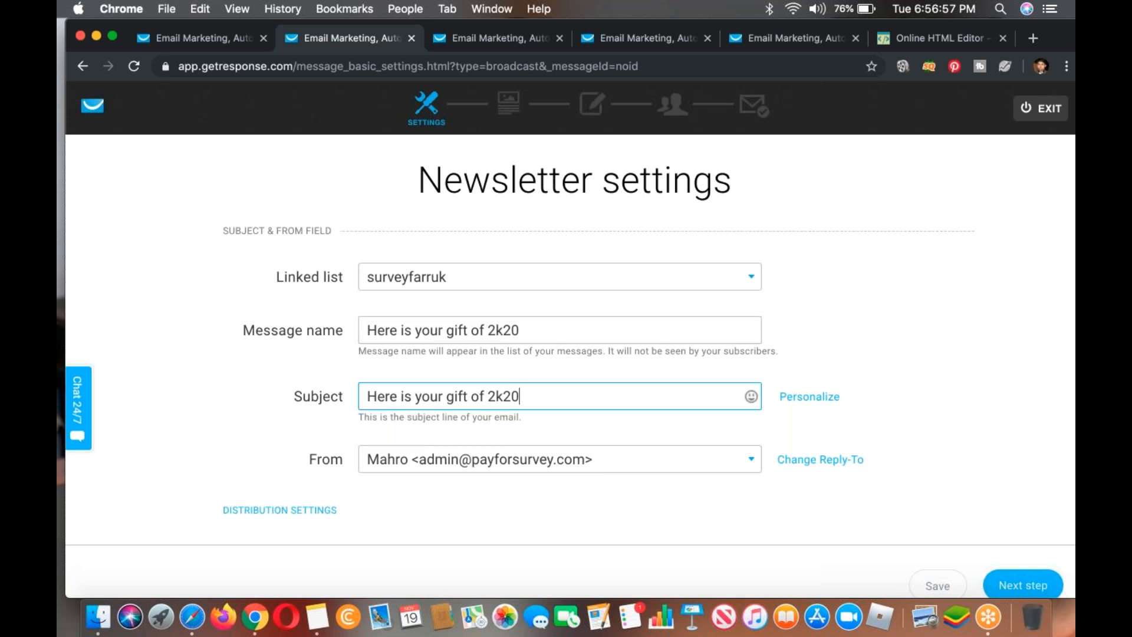
Step: Display the sender addresses available for the newsletter's From field
{"action": "scroll", "coordinate": [652, 374], "scroll_direction": "down", "scroll_amount": 3}
{"action": "left_click", "coordinate": [625, 381]}
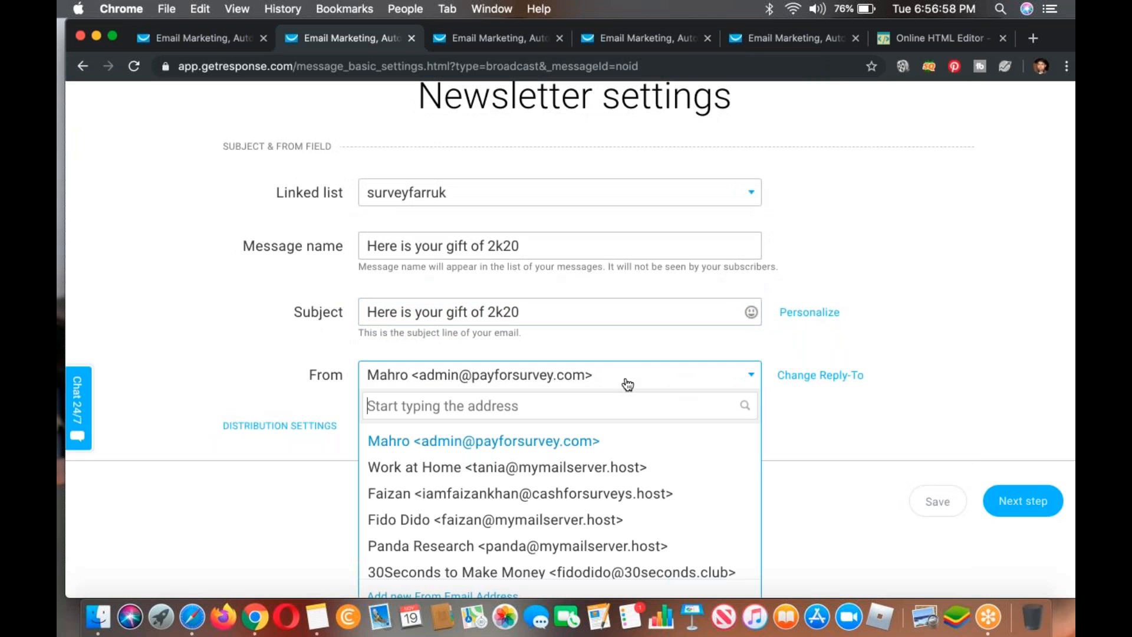
{"action": "scroll", "coordinate": [356, 374], "scroll_direction": "down", "scroll_amount": 4}
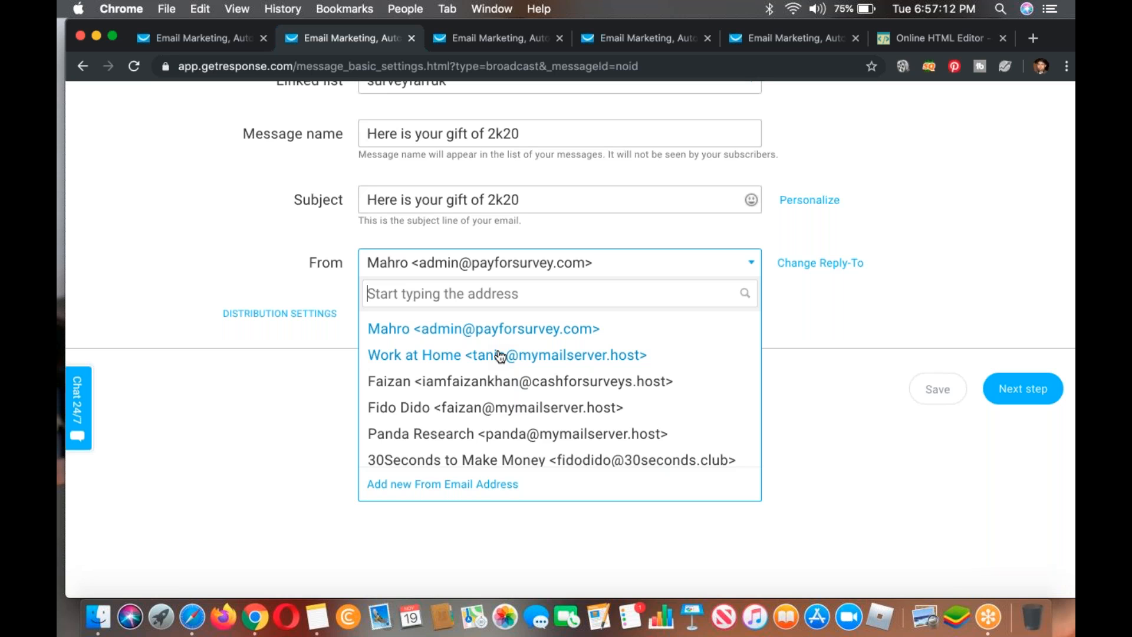
Step: Open trymini.com/cpanel in a new browser tab and log in with the saved credentials
{"action": "left_click", "coordinate": [1041, 41]}
{"action": "type", "text": "trymini.com/cpanel"}
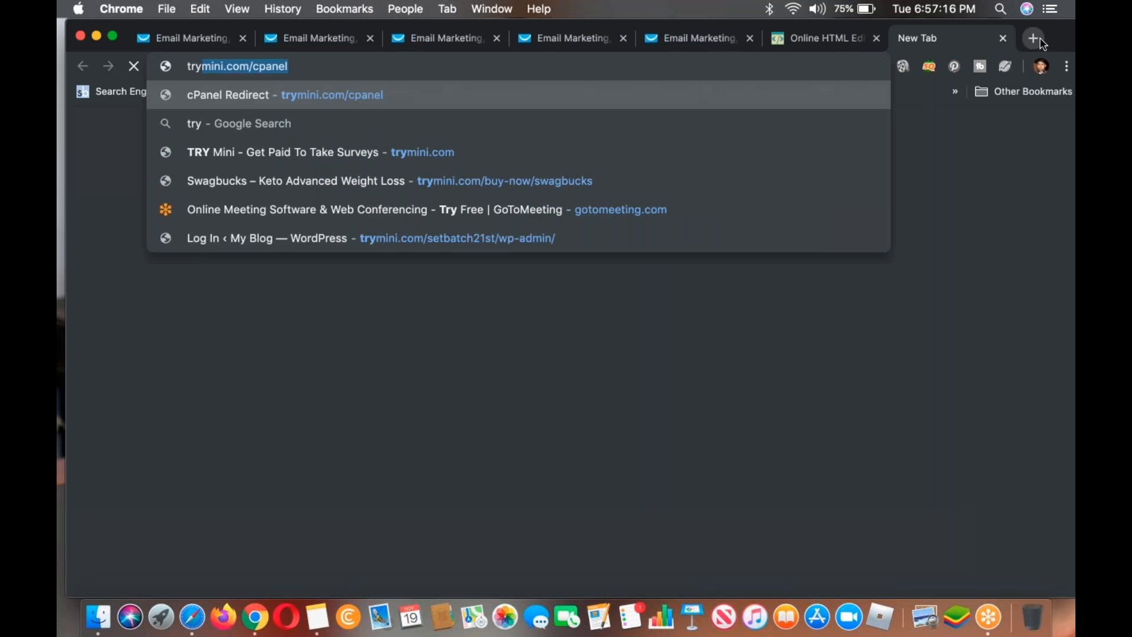
{"action": "key", "text": "Return"}
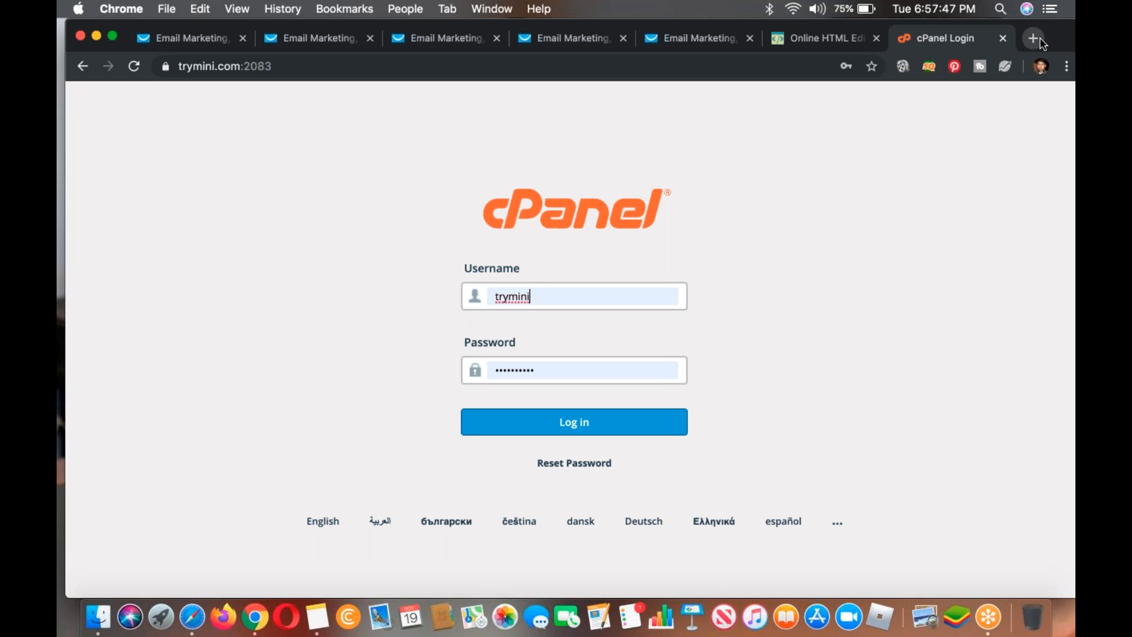
{"action": "left_click", "coordinate": [628, 428]}
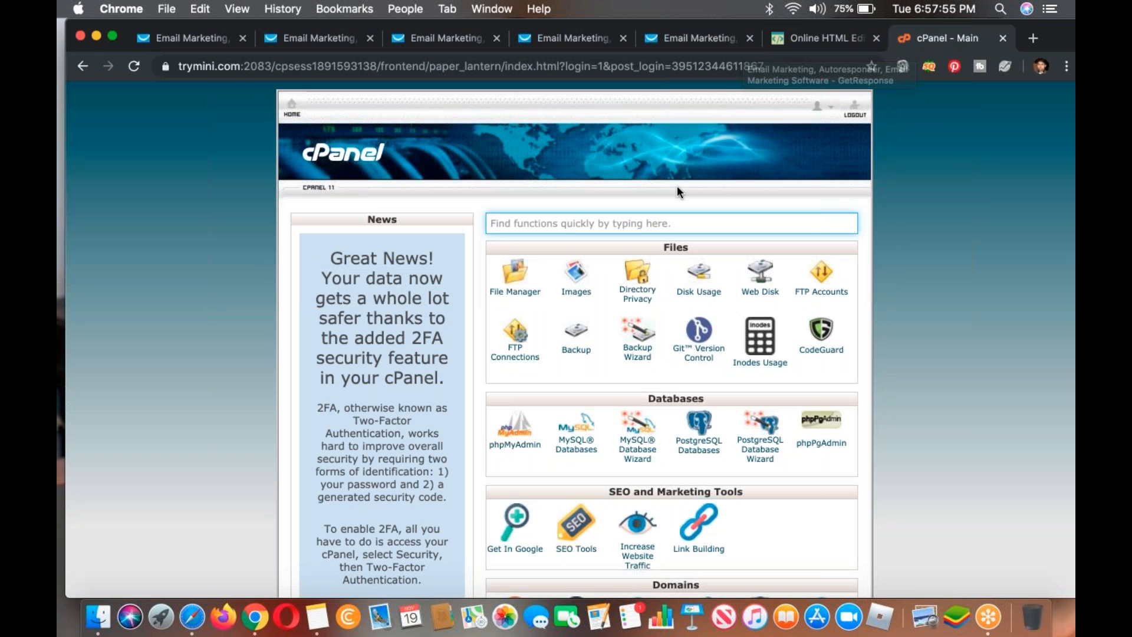
Step: Search the cPanel functions for "ema", open Email Accounts and start creating a new account
{"action": "left_click", "coordinate": [659, 217]}
{"action": "type", "text": "ema"}
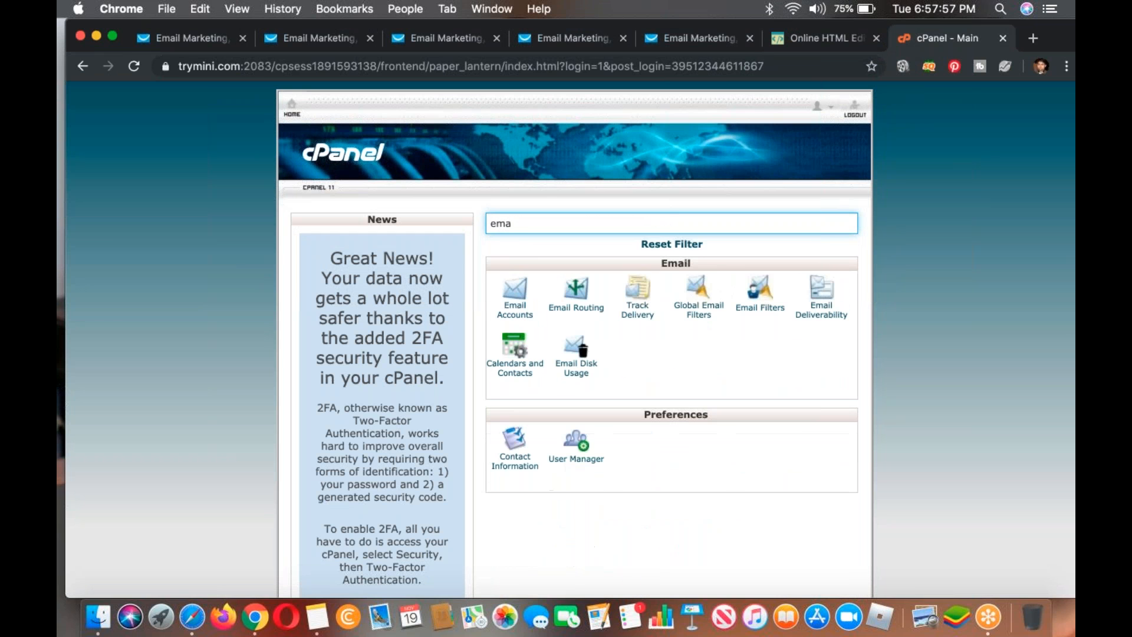
{"action": "left_click", "coordinate": [523, 319]}
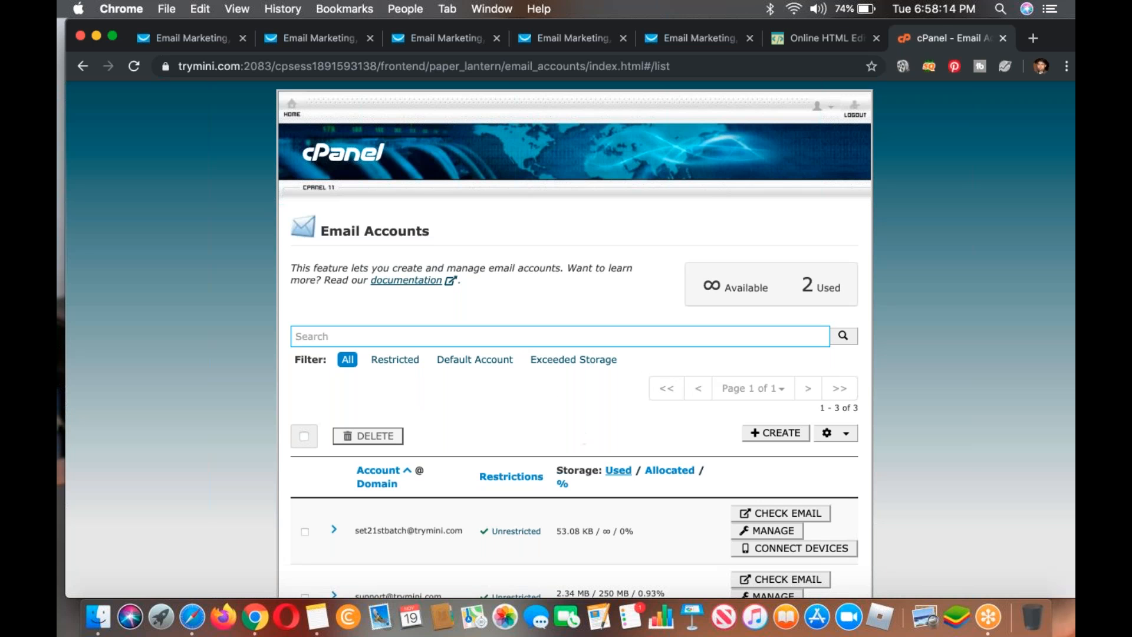
{"action": "left_click", "coordinate": [800, 441]}
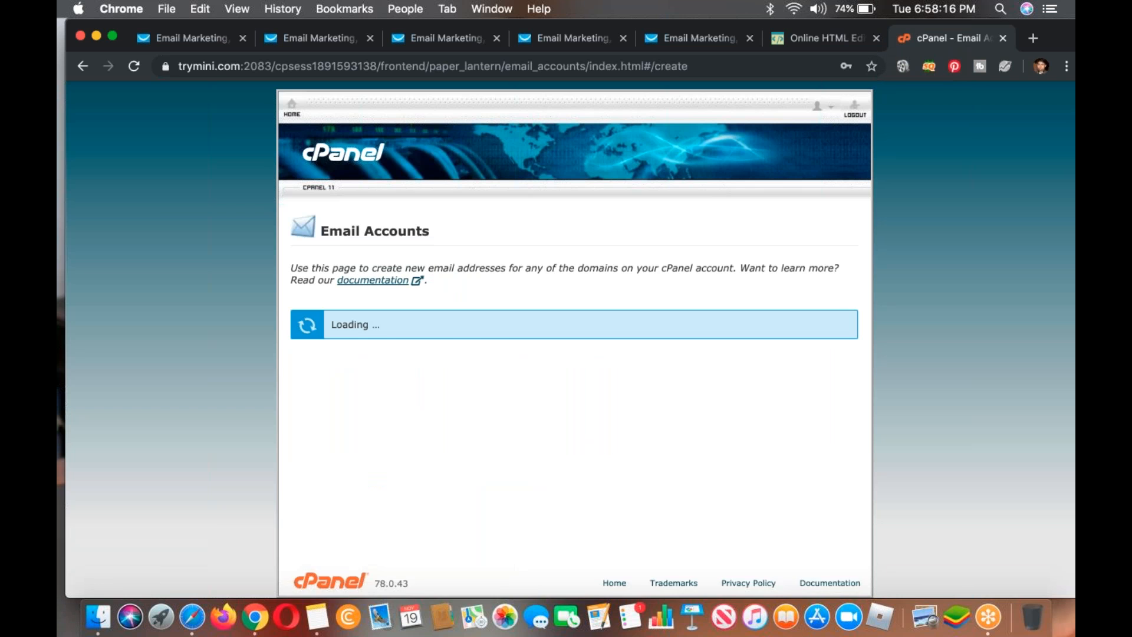
Step: Fill in the new email account with username mailer and unlimited storage, and return to the cPanel main page without creating it
{"action": "left_click", "coordinate": [430, 466]}
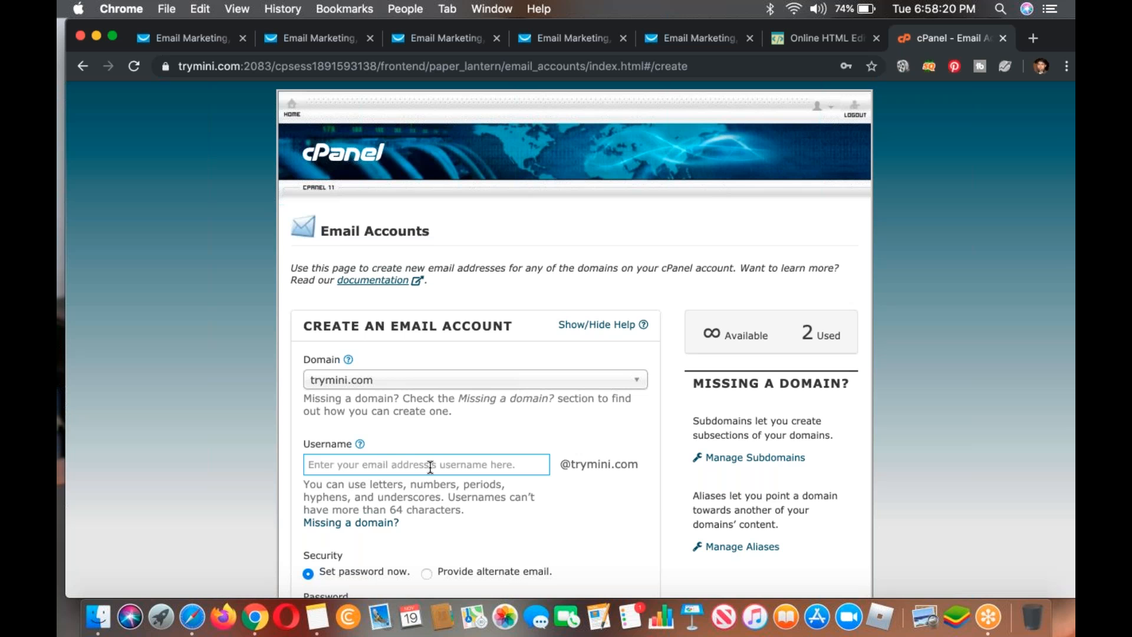
{"action": "type", "text": "mailer"}
{"action": "scroll", "coordinate": [430, 467], "scroll_direction": "down", "scroll_amount": 3}
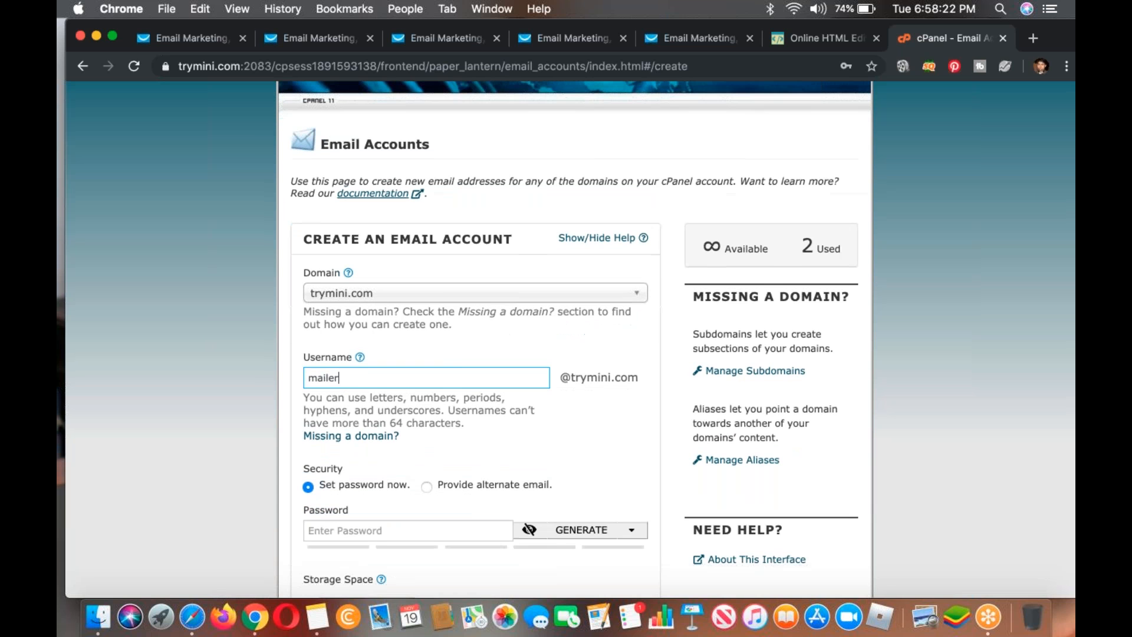
{"action": "scroll", "coordinate": [403, 464], "scroll_direction": "down", "scroll_amount": 2}
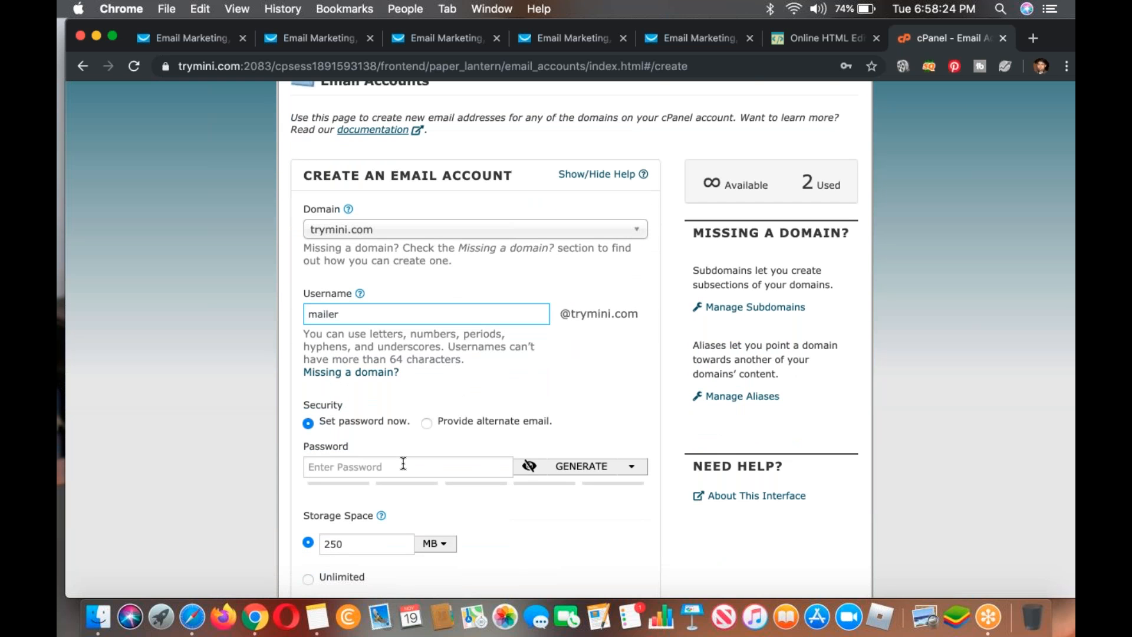
{"action": "scroll", "coordinate": [404, 464], "scroll_direction": "down", "scroll_amount": 8}
{"action": "left_click", "coordinate": [336, 321]}
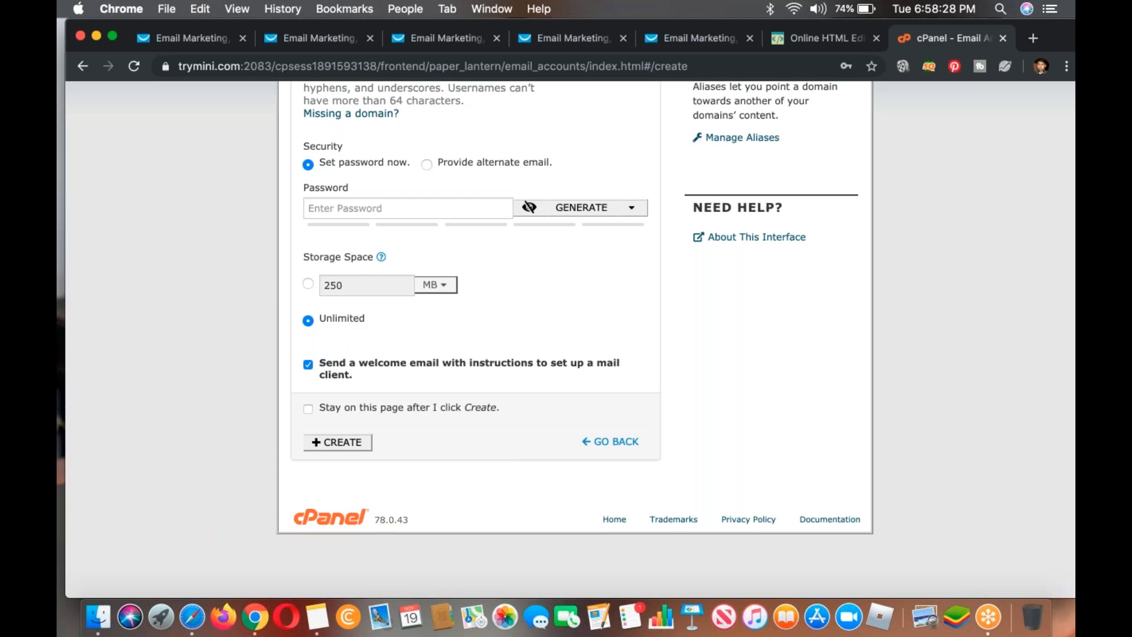
{"action": "left_click", "coordinate": [82, 66]}
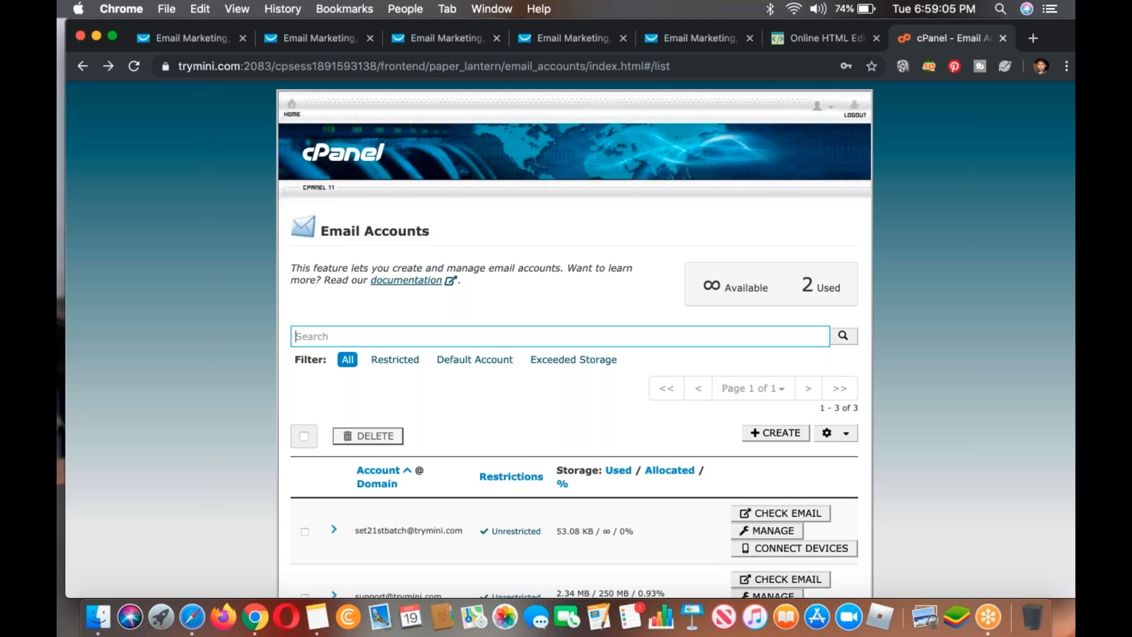
{"action": "left_click", "coordinate": [83, 66]}
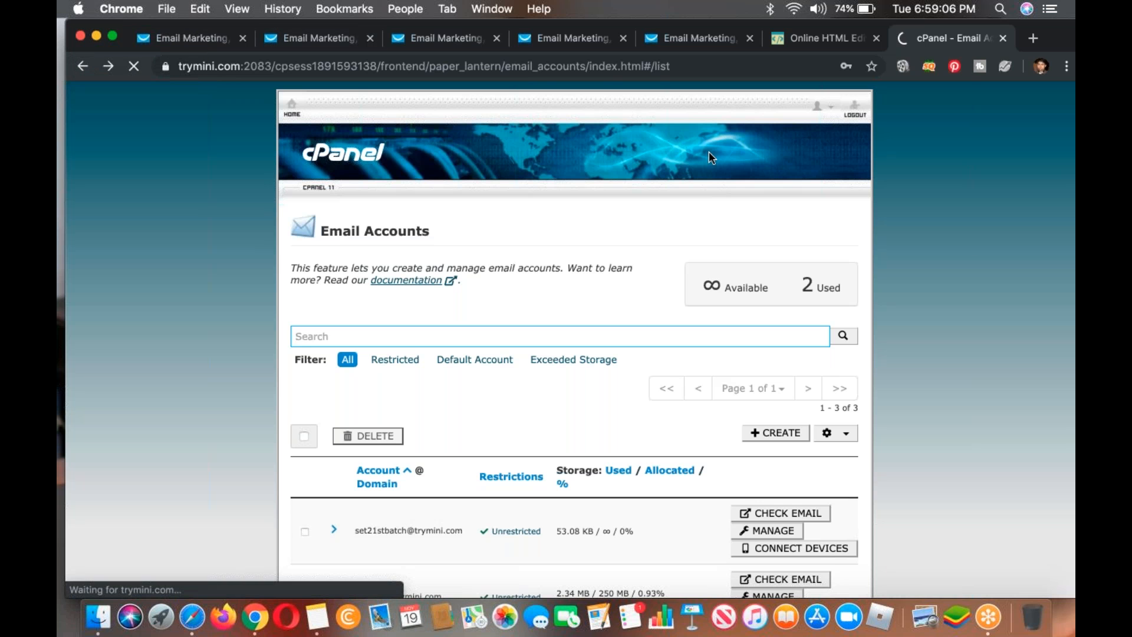
Step: Open the email Forwarders in cPanel and start adding a new forwarder
{"action": "scroll", "coordinate": [712, 370], "scroll_direction": "down", "scroll_amount": 10}
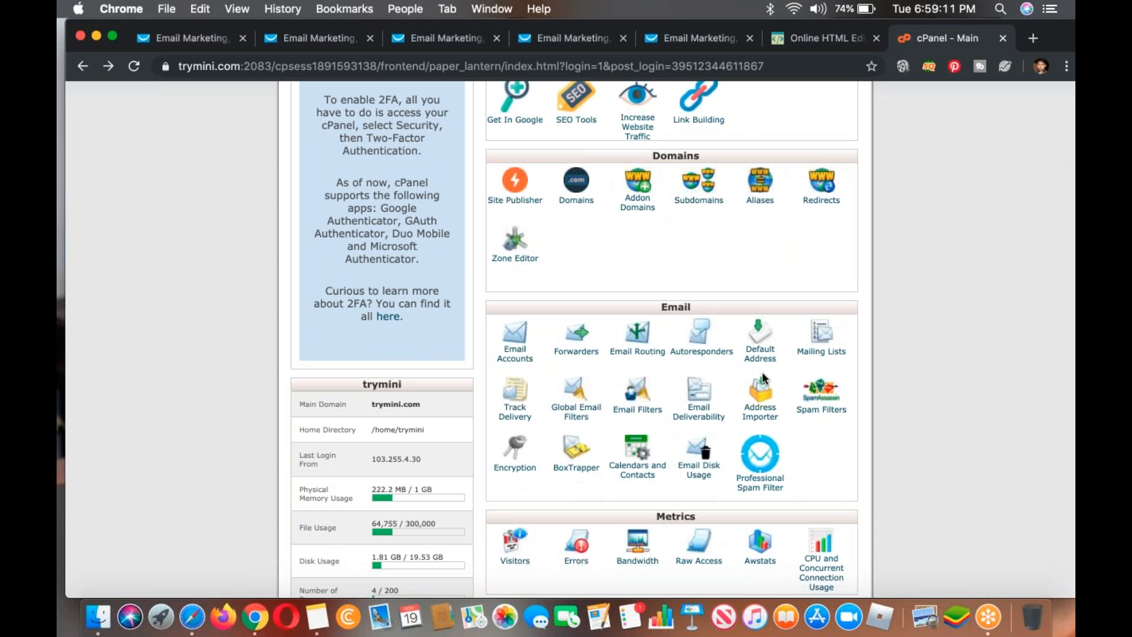
{"action": "left_click", "coordinate": [592, 352]}
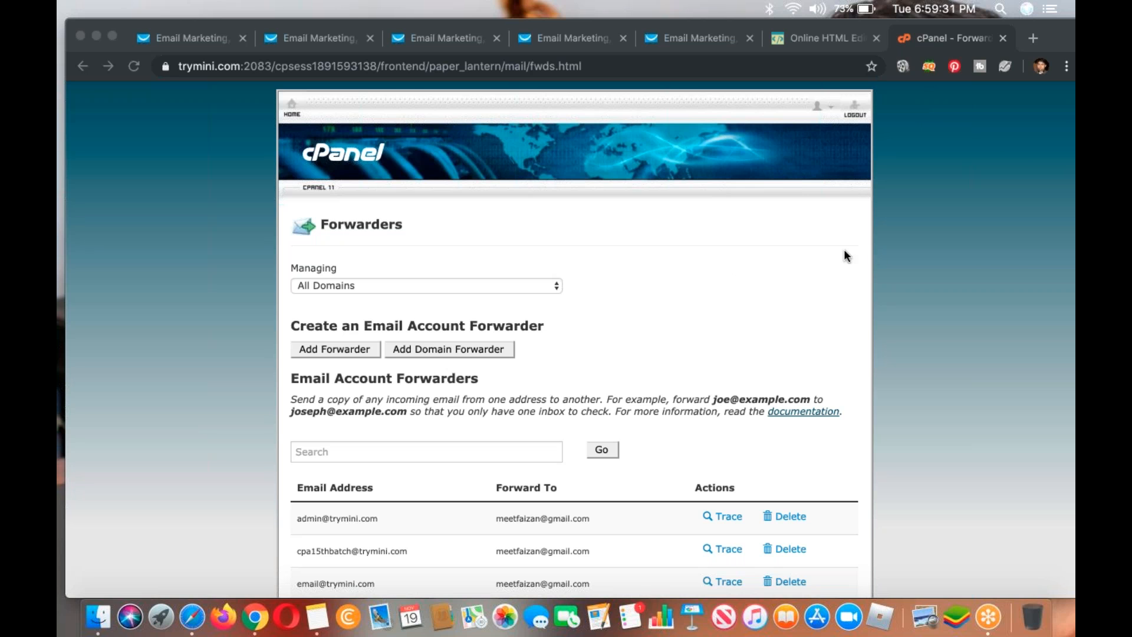
{"action": "left_click", "coordinate": [705, 280]}
{"action": "left_click", "coordinate": [373, 359]}
{"action": "left_click", "coordinate": [431, 345]}
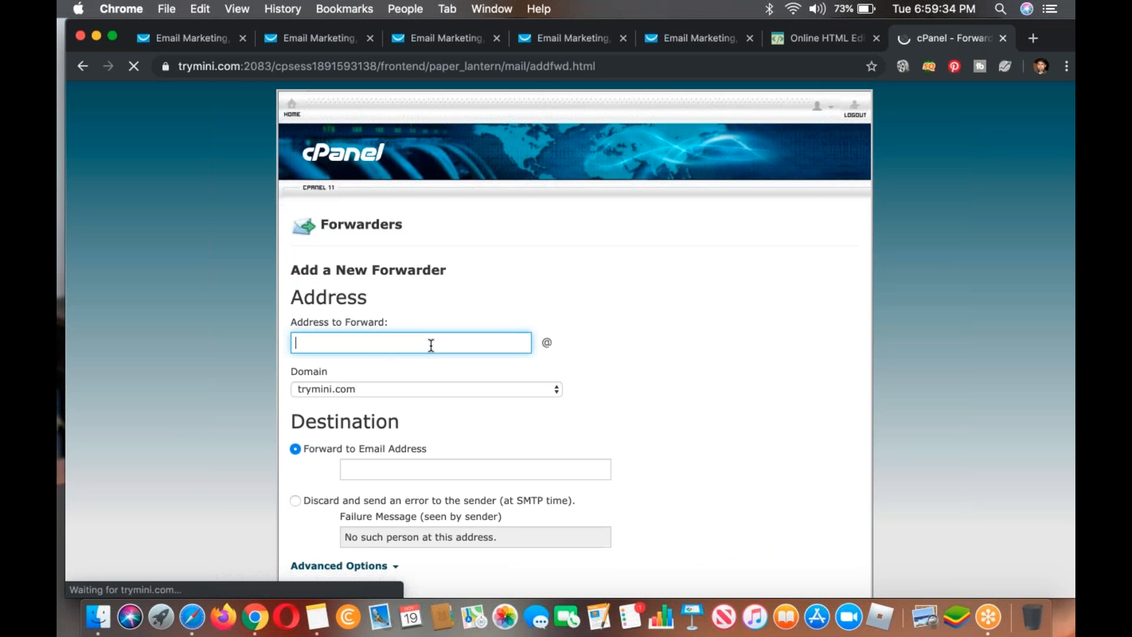
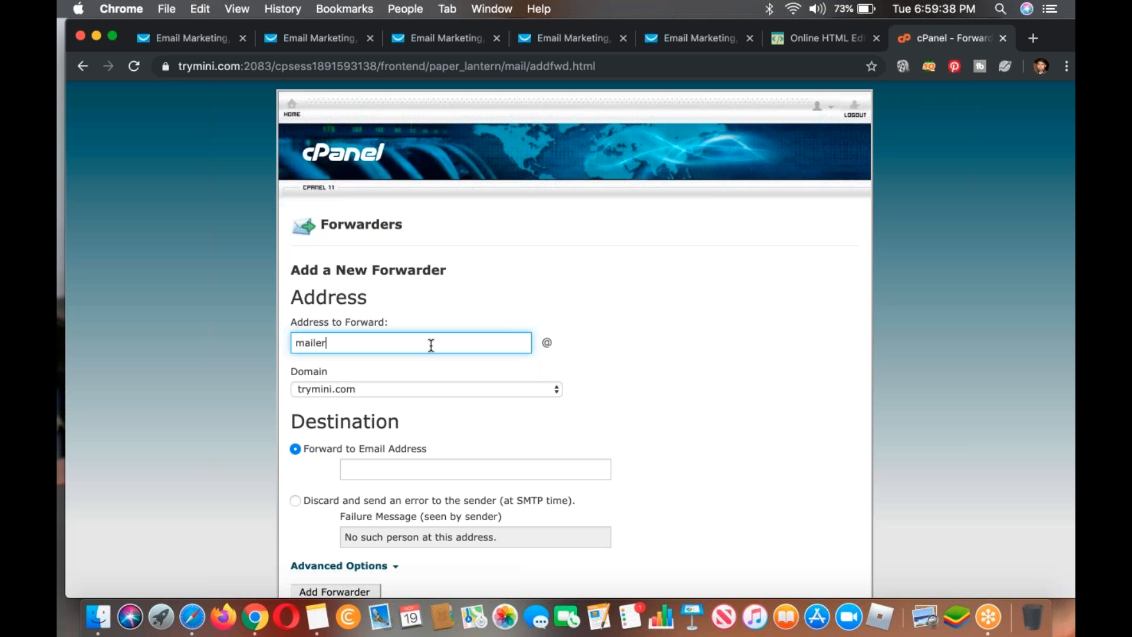
Step: Enter mailerfast as the new forwarder's address to forward
{"action": "key", "text": "BackSpace"}
{"action": "key", "text": "BackSpace"}
{"action": "key", "text": "BackSpace"}
{"action": "key", "text": "BackSpace"}
{"action": "scroll", "coordinate": [331, 291], "scroll_direction": "down", "scroll_amount": 3}
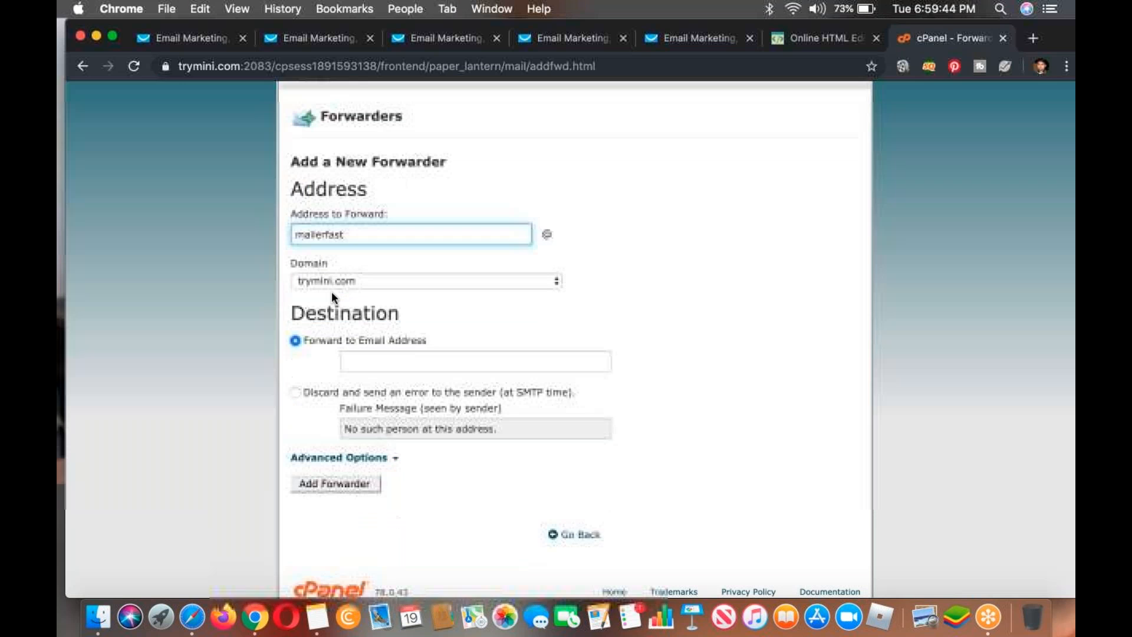
Step: Fill in the owner's personal e-mail address as the forwarding destination and add the forwarder
{"action": "left_click", "coordinate": [367, 361]}
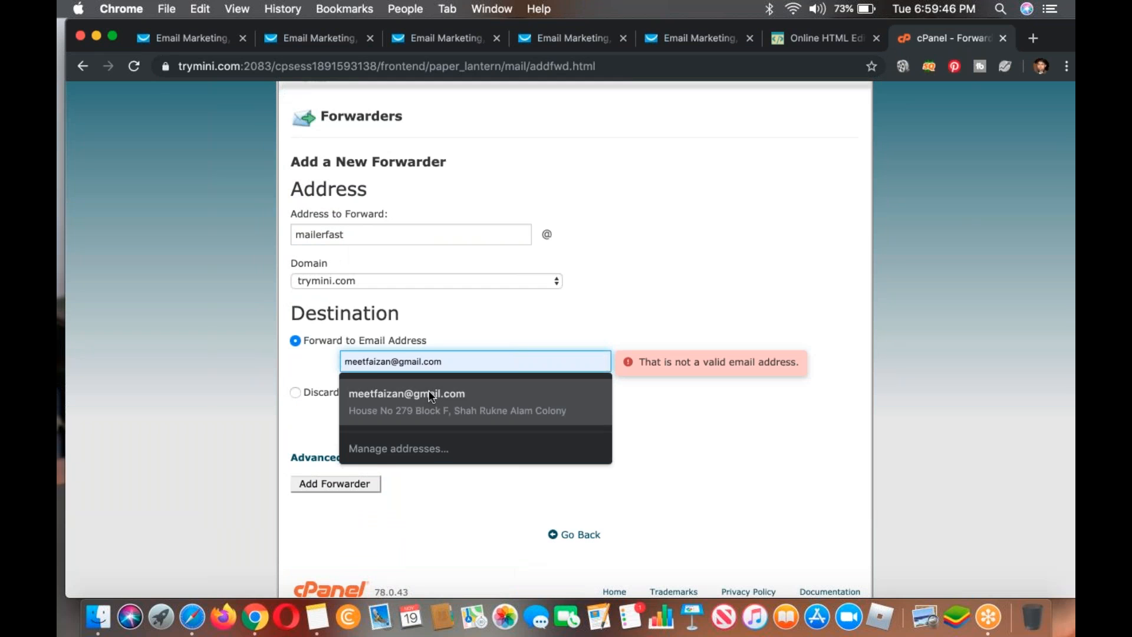
{"action": "left_click", "coordinate": [431, 397]}
{"action": "left_click", "coordinate": [313, 480]}
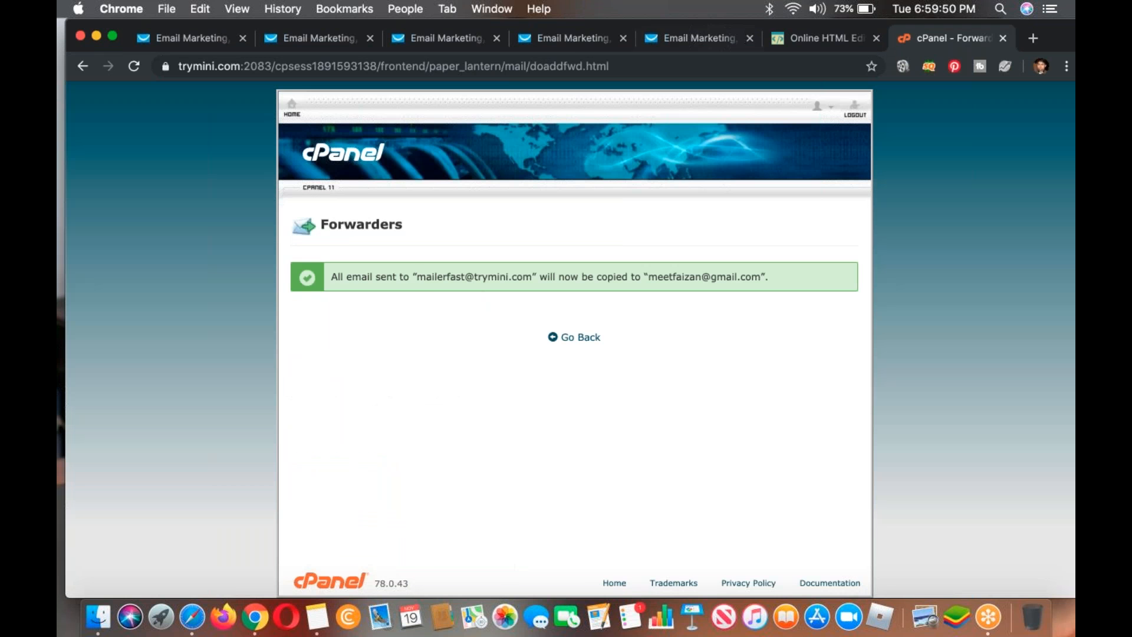
Step: Return to the GetResponse newsletter settings and open the page for adding a new From email address in a separate tab
{"action": "left_click", "coordinate": [311, 39]}
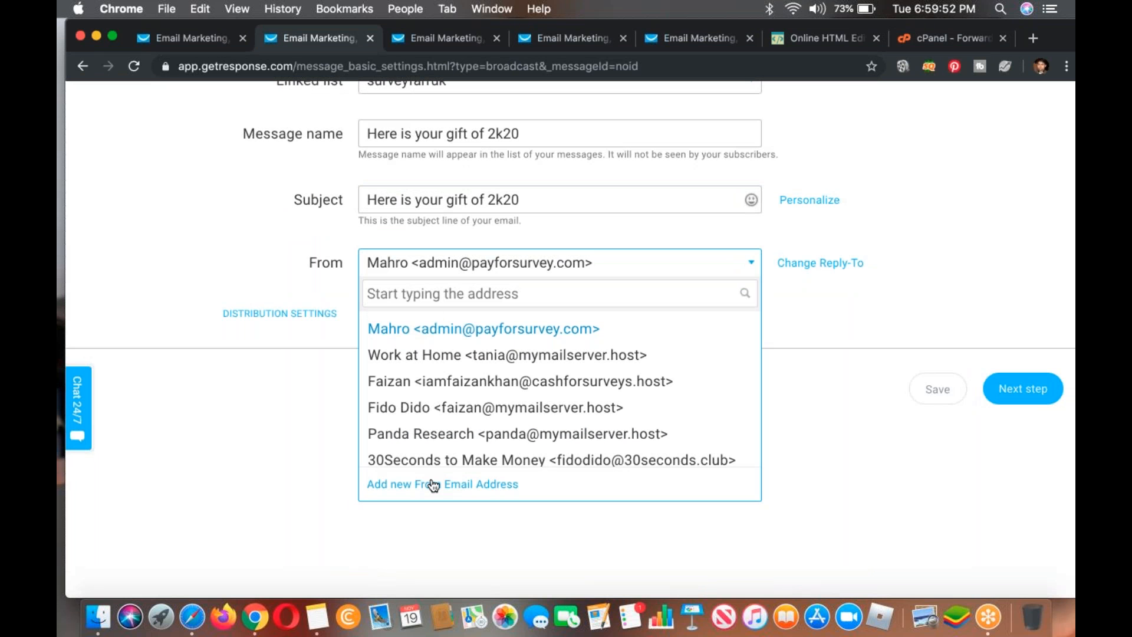
{"action": "right_click", "coordinate": [432, 484]}
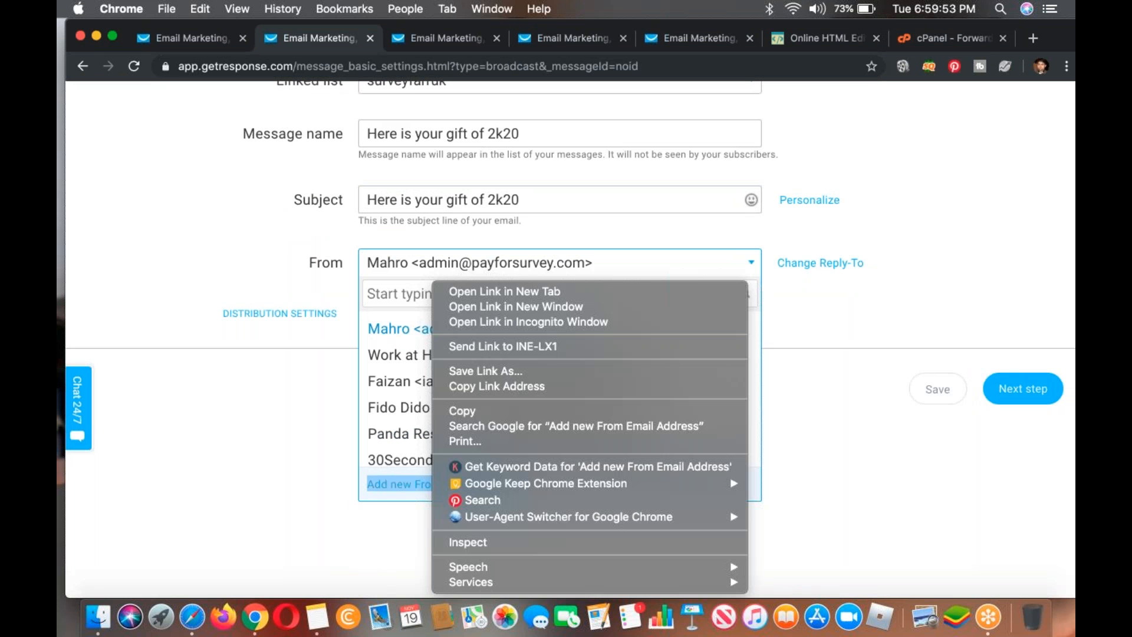
{"action": "left_click", "coordinate": [504, 290]}
{"action": "left_click", "coordinate": [415, 40]}
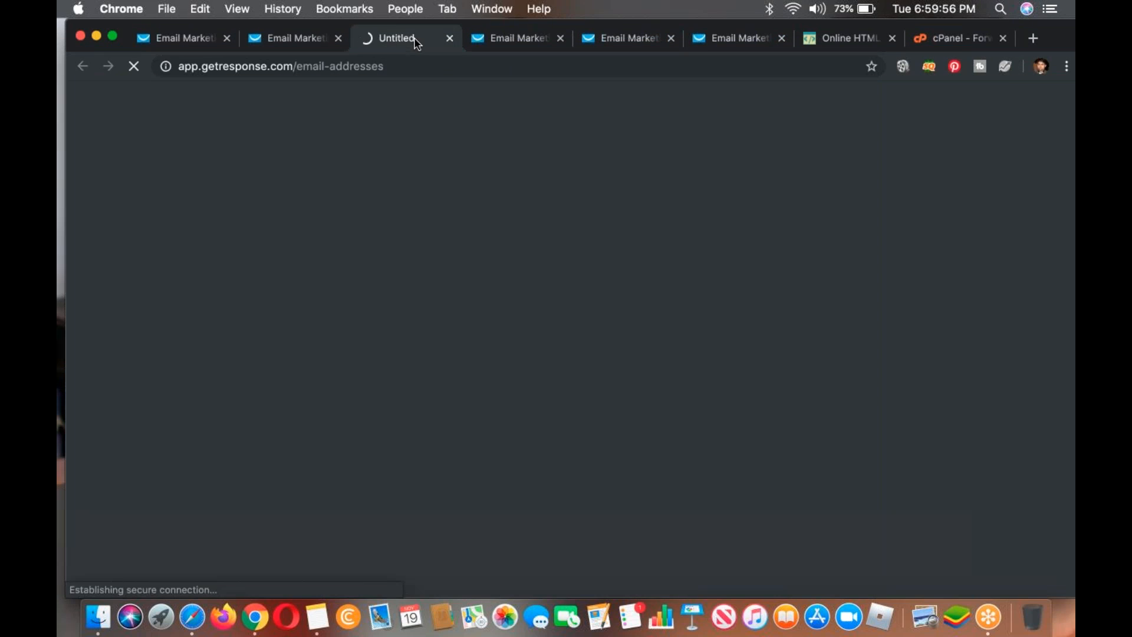
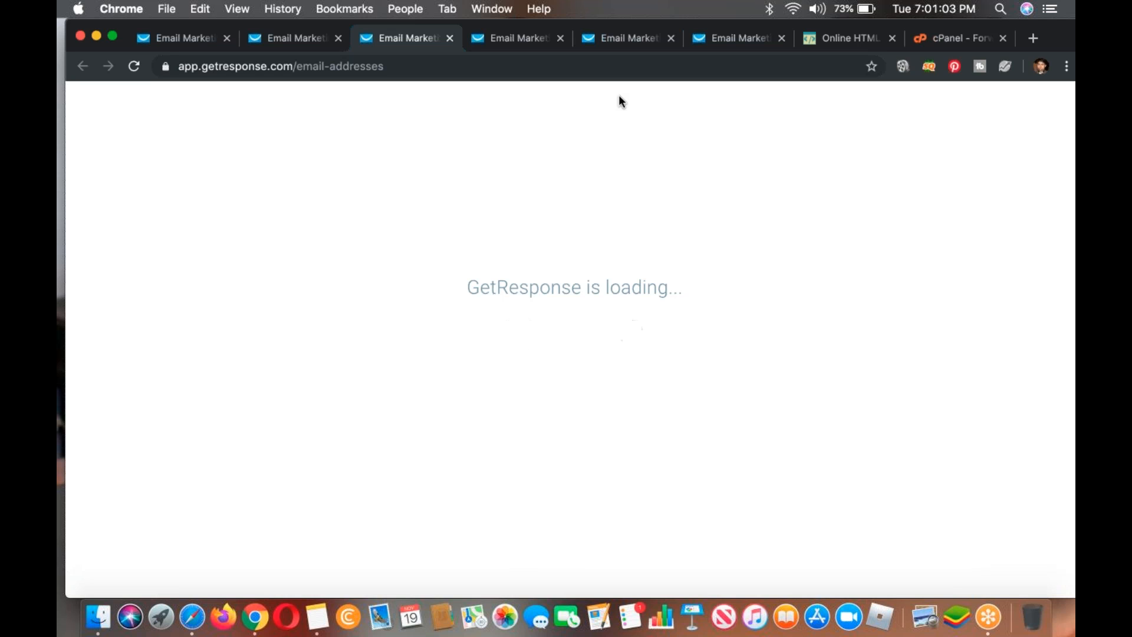
Step: Close the open From address list in the newsletter settings and return to the email addresses page
{"action": "left_click", "coordinate": [295, 38]}
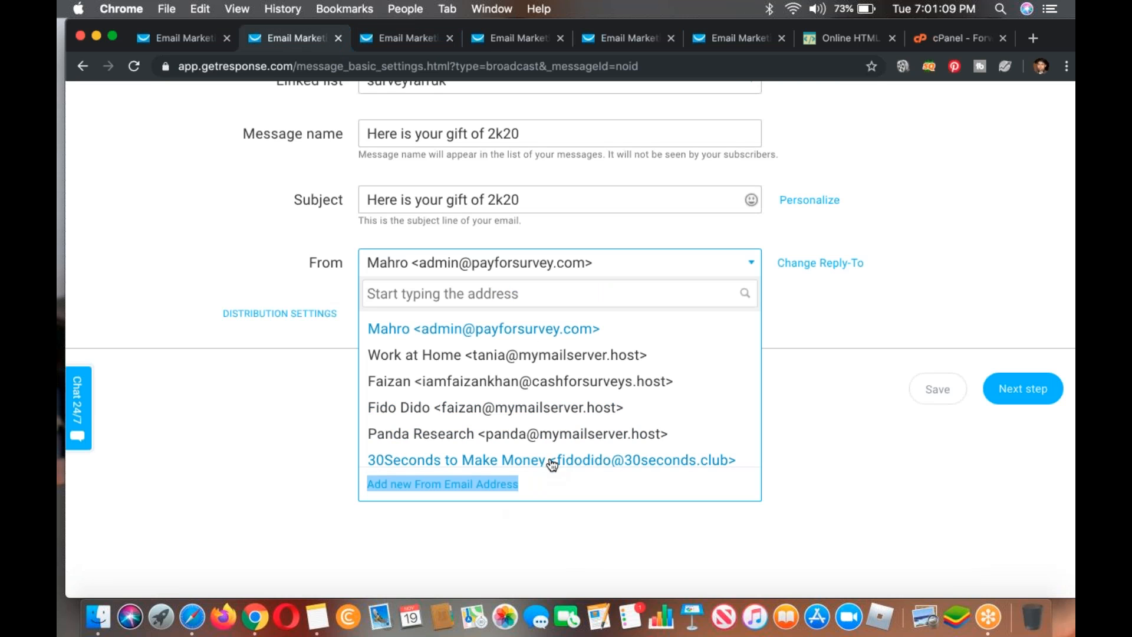
{"action": "left_click", "coordinate": [235, 256]}
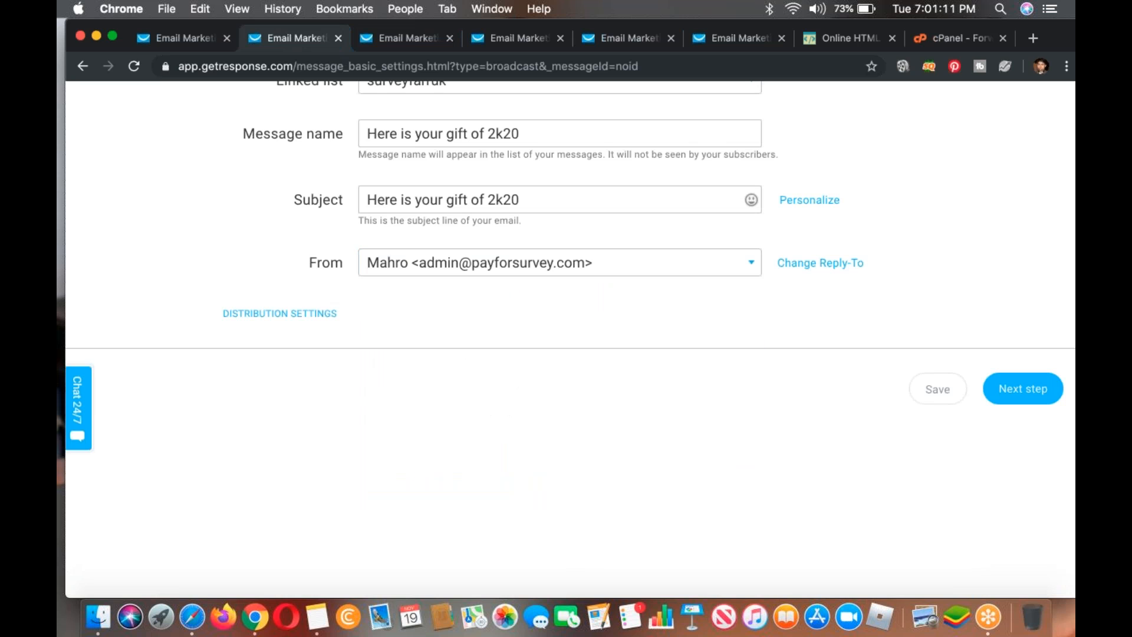
{"action": "left_click", "coordinate": [406, 39]}
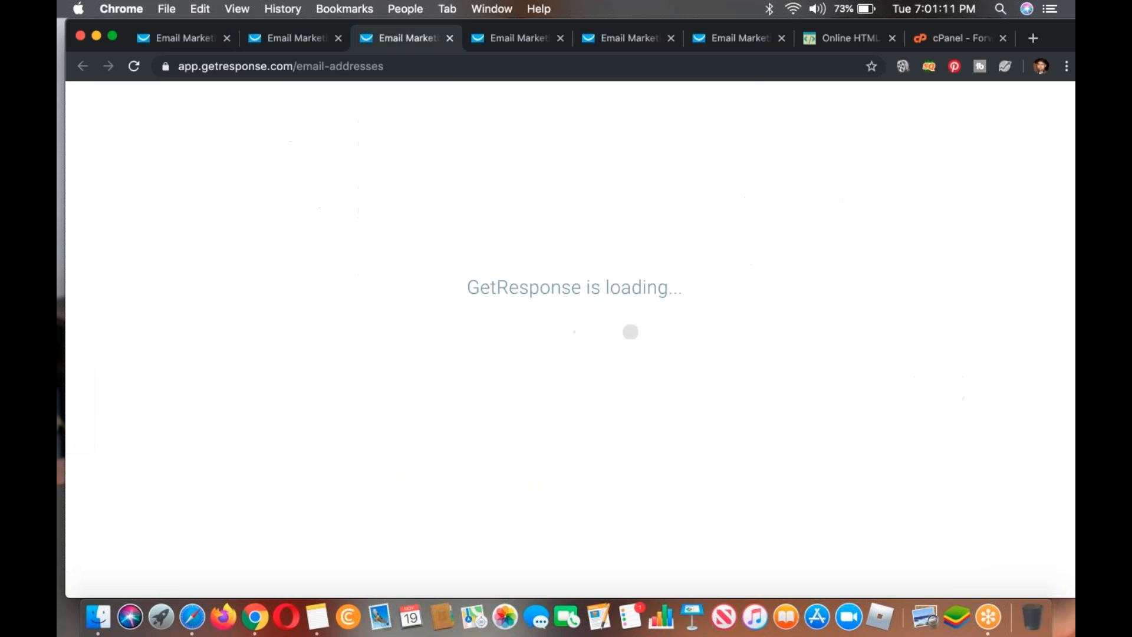
Step: Browse the available landing page templates, then close the template gallery page
{"action": "left_click", "coordinate": [499, 39]}
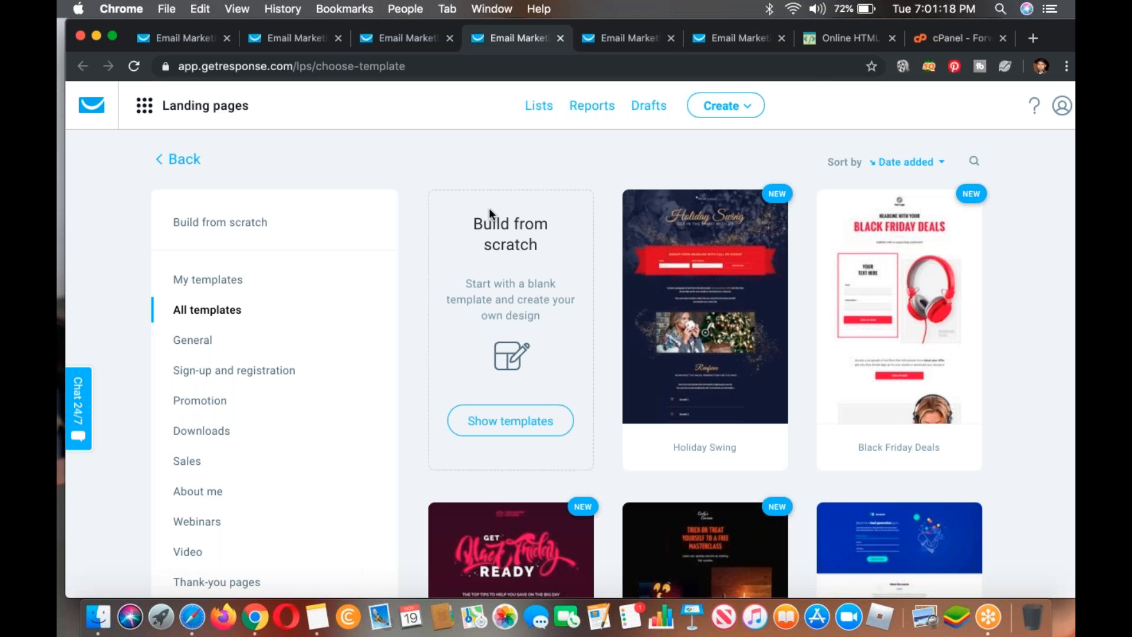
{"action": "scroll", "coordinate": [491, 211], "scroll_direction": "down", "scroll_amount": 5}
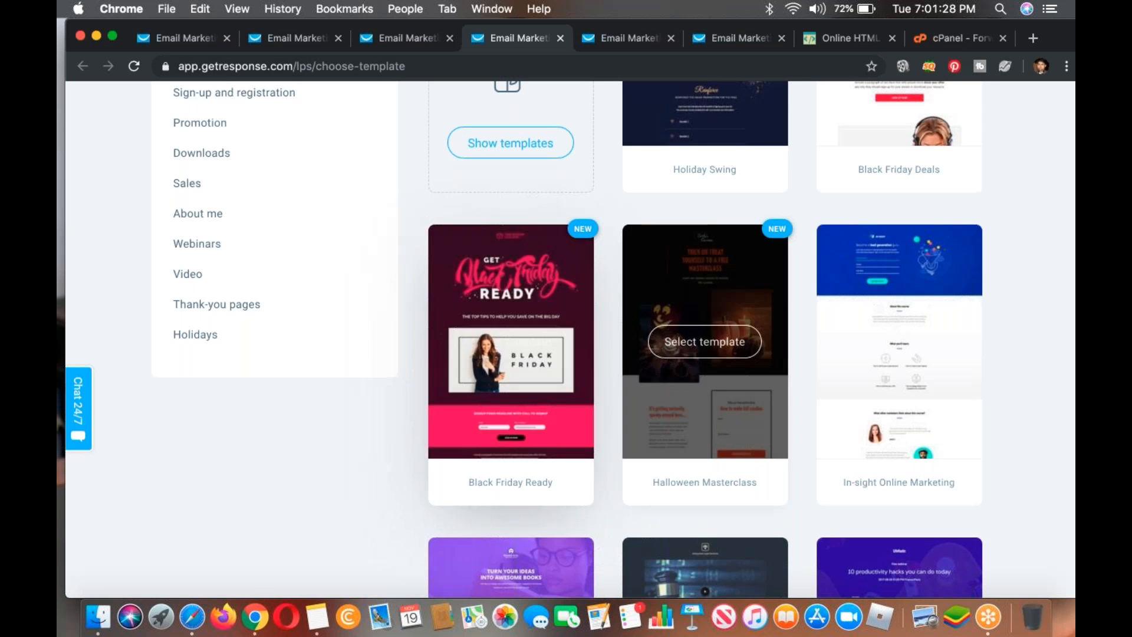
{"action": "scroll", "coordinate": [705, 339], "scroll_direction": "down", "scroll_amount": 3}
{"action": "scroll", "coordinate": [704, 235], "scroll_direction": "down", "scroll_amount": 10}
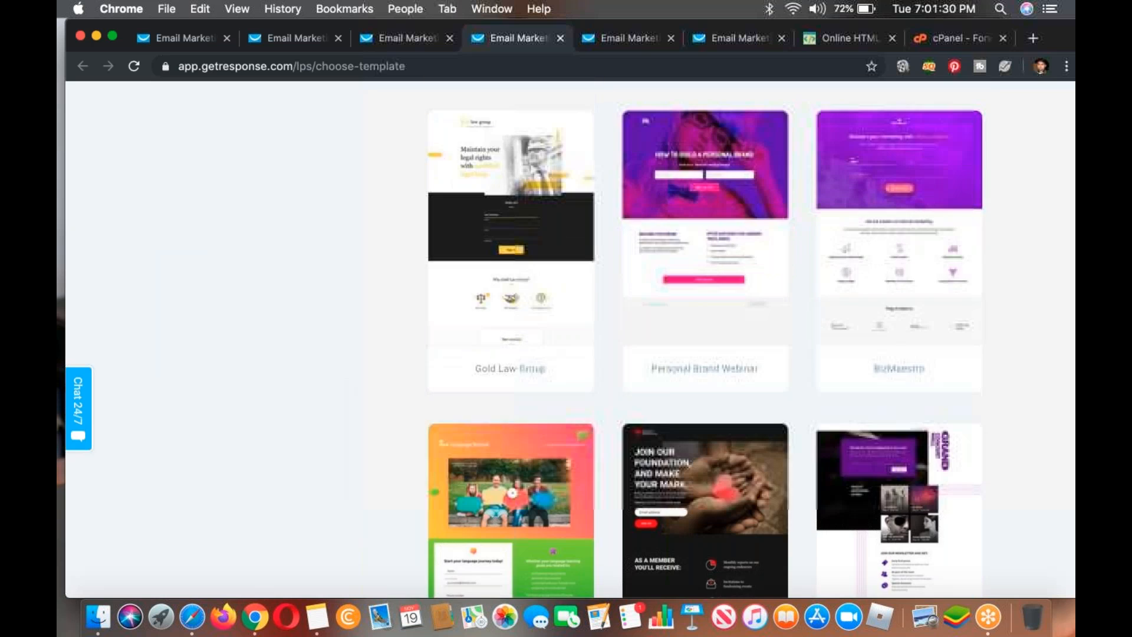
{"action": "scroll", "coordinate": [704, 236], "scroll_direction": "down", "scroll_amount": 5}
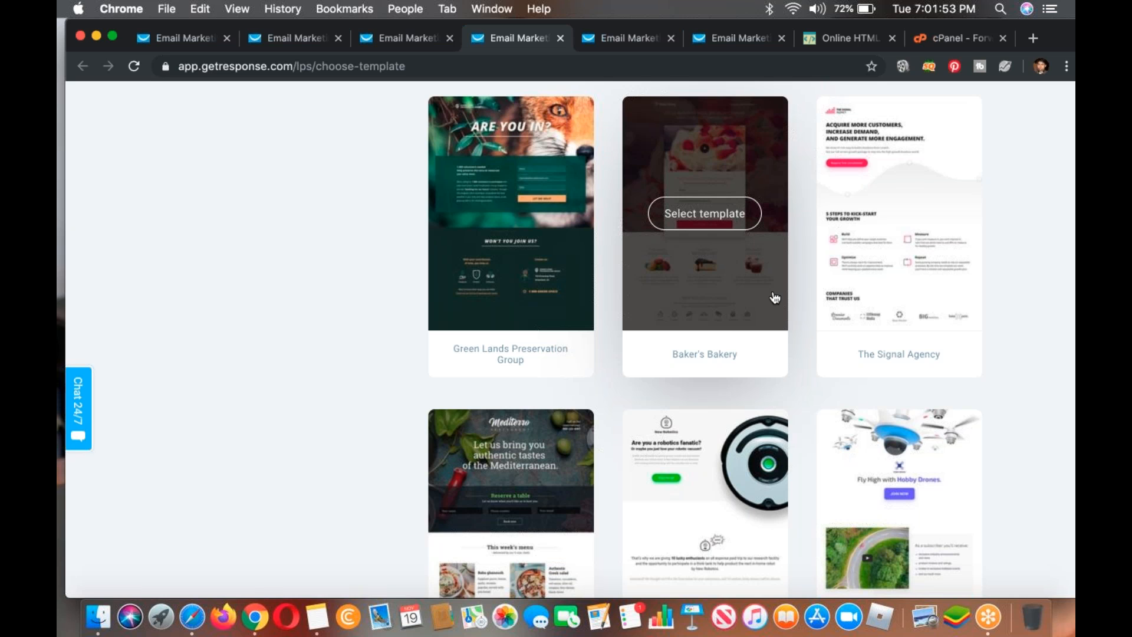
{"action": "scroll", "coordinate": [774, 298], "scroll_direction": "up", "scroll_amount": 15}
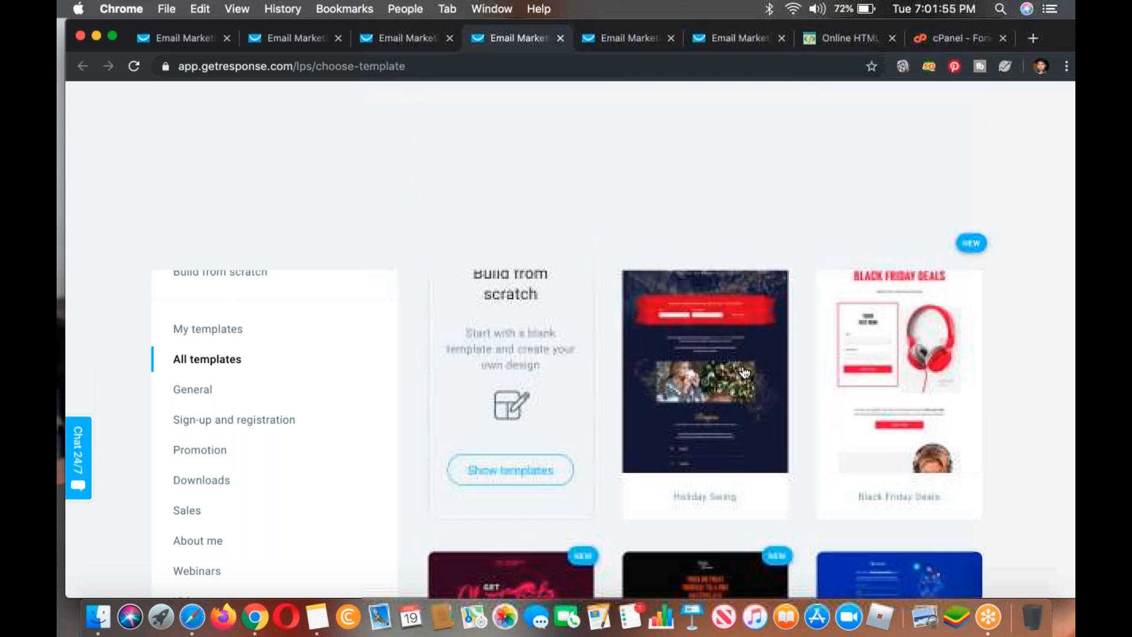
{"action": "mouse_move", "coordinate": [745, 373]}
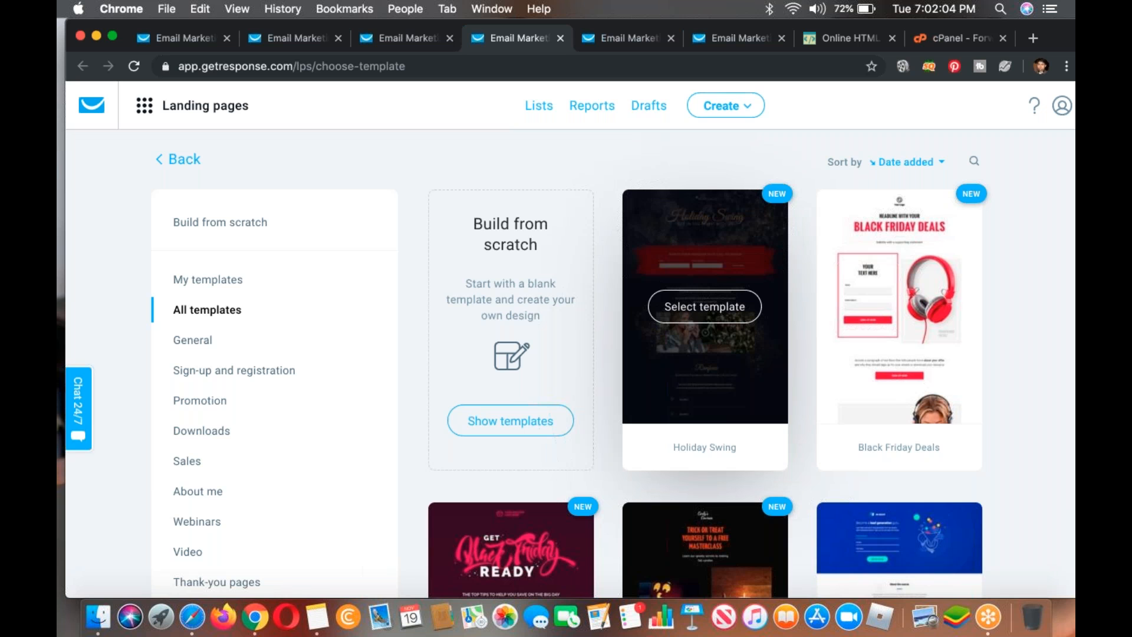
{"action": "scroll", "coordinate": [704, 354], "scroll_direction": "down", "scroll_amount": 10}
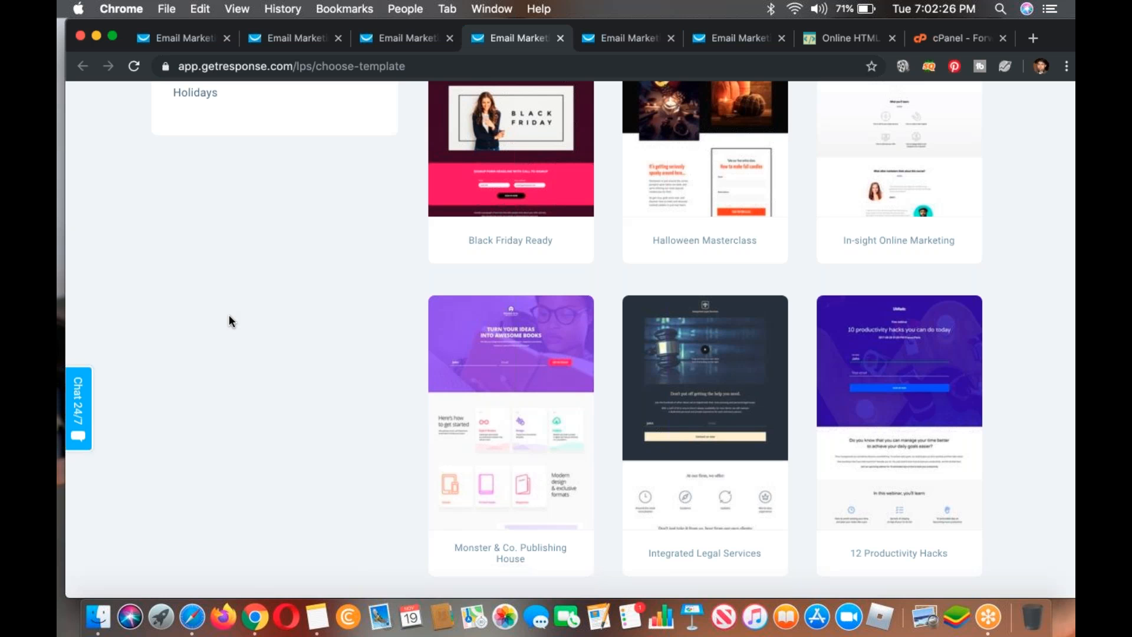
{"action": "left_click", "coordinate": [560, 37]}
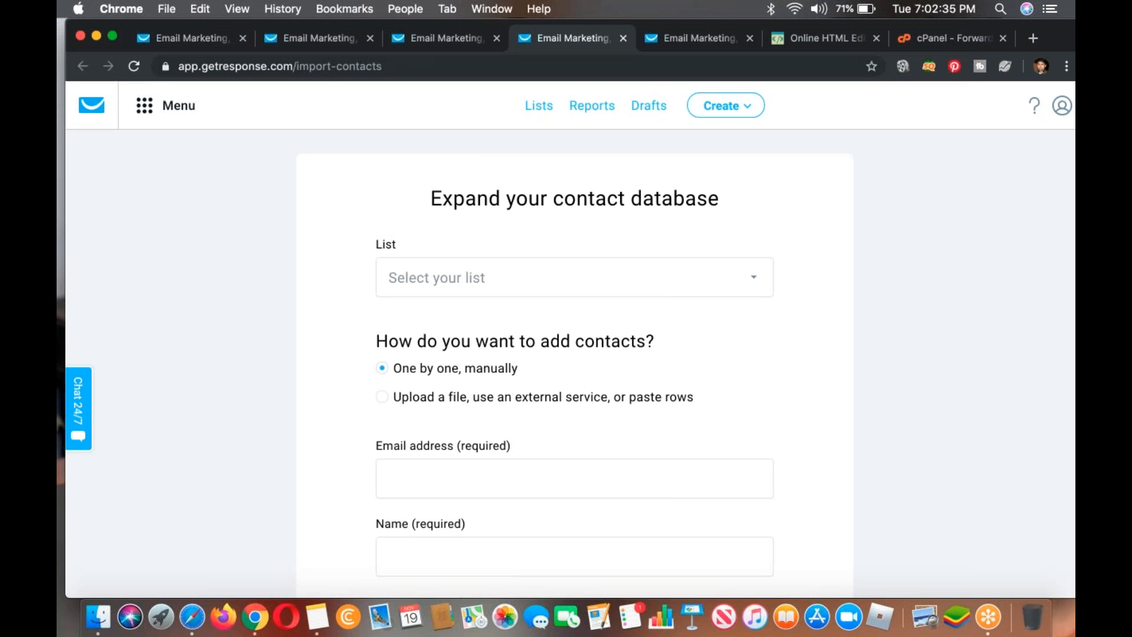
Step: Review the form for adding contacts manually, including the permission confirmation, then close it without adding a contact
{"action": "scroll", "coordinate": [566, 339], "scroll_direction": "down", "scroll_amount": 5}
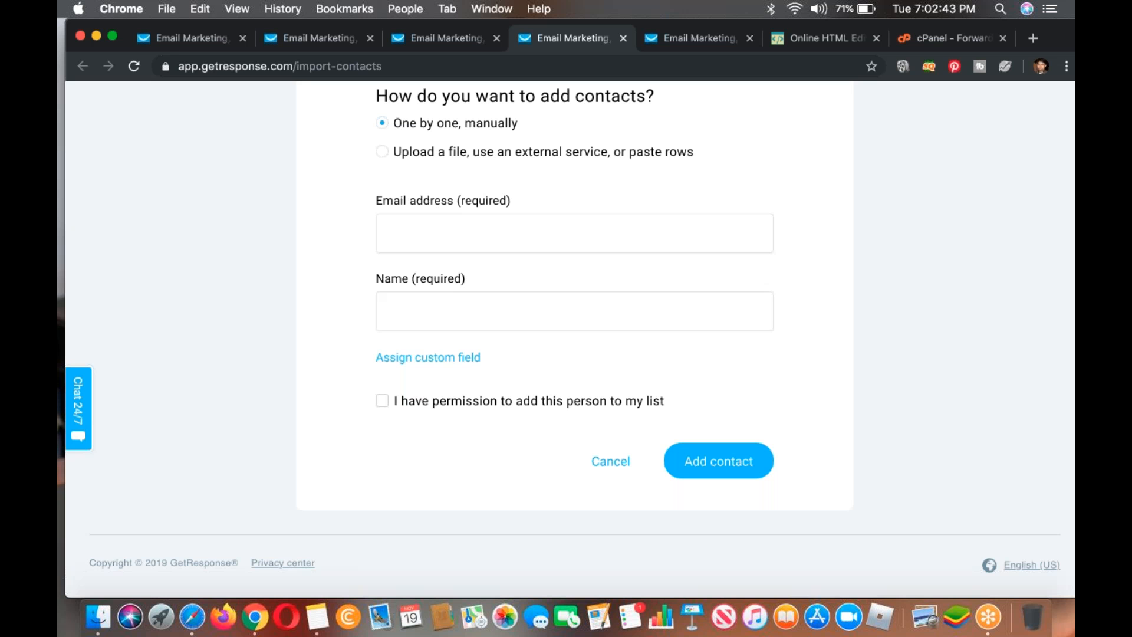
{"action": "scroll", "coordinate": [494, 253], "scroll_direction": "up", "scroll_amount": 4}
{"action": "scroll", "coordinate": [494, 252], "scroll_direction": "down", "scroll_amount": 4}
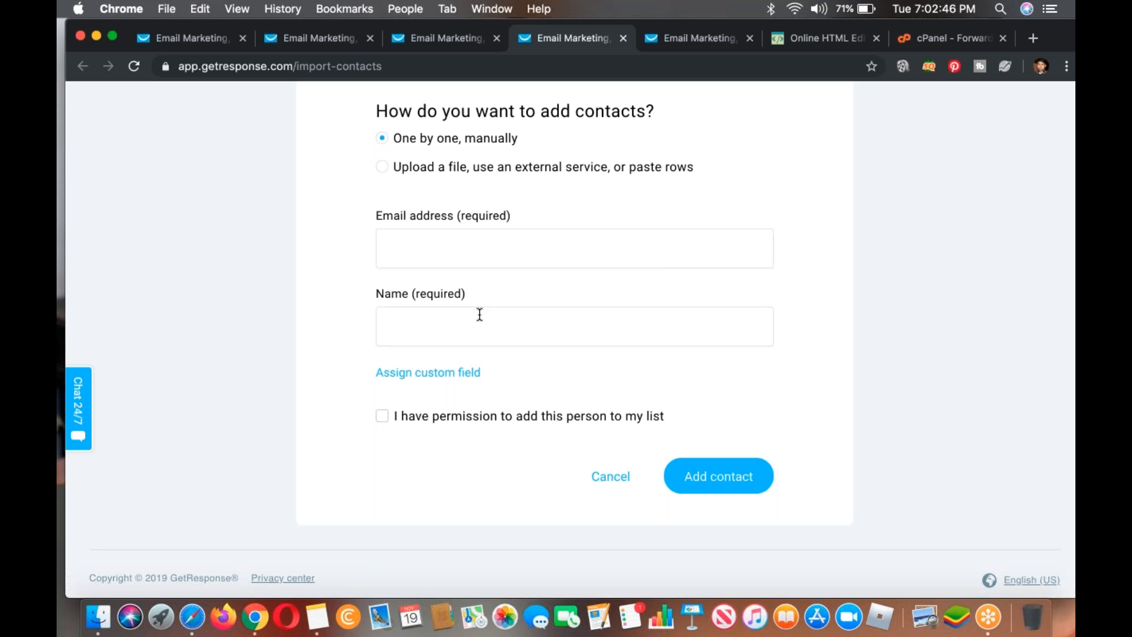
{"action": "left_click", "coordinate": [474, 420]}
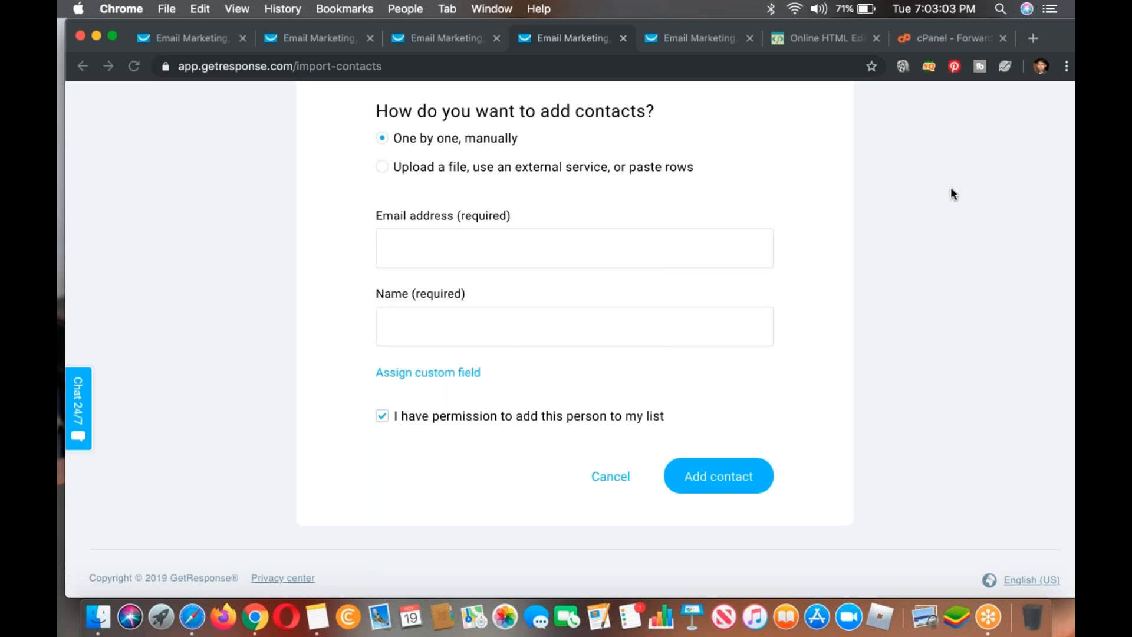
{"action": "scroll", "coordinate": [799, 277], "scroll_direction": "up", "scroll_amount": 5}
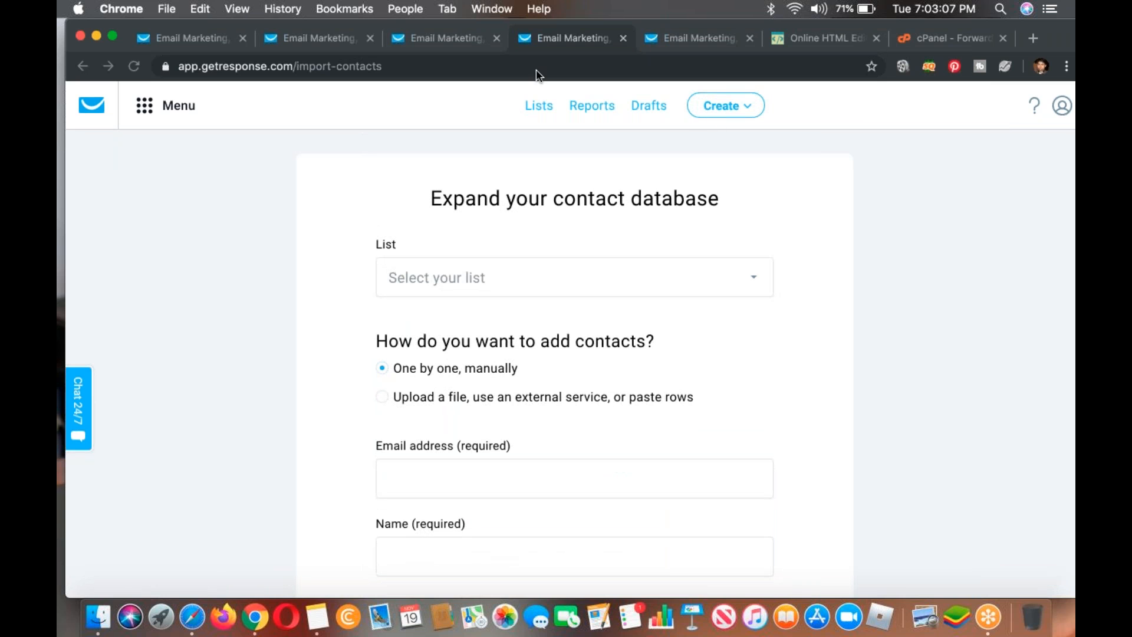
{"action": "left_click", "coordinate": [620, 37]}
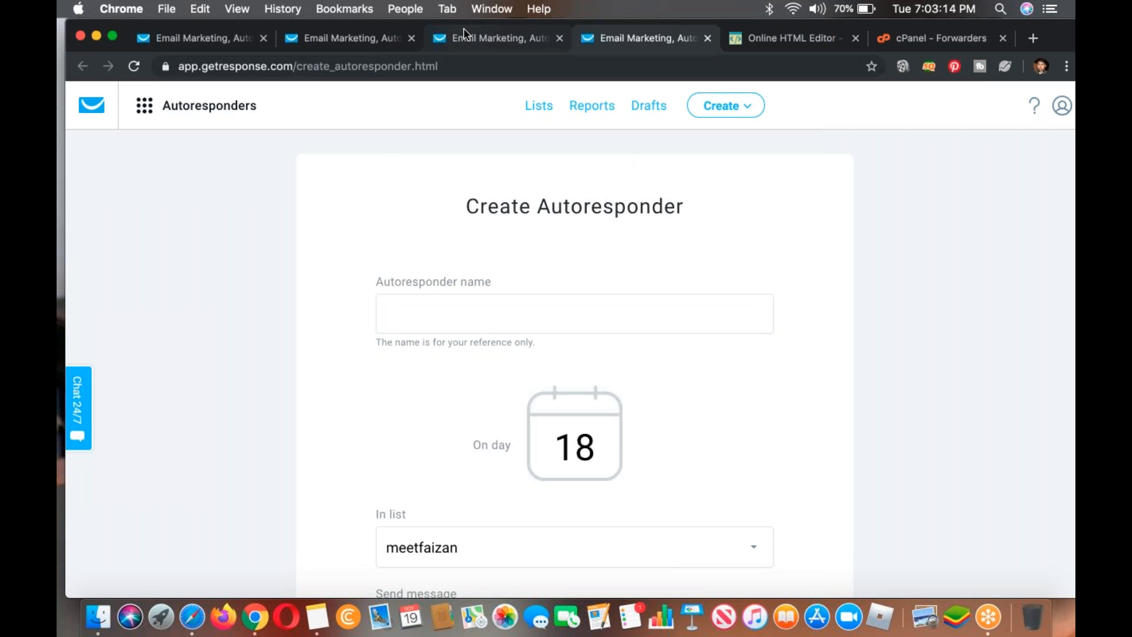
Step: Start adding a new email address in the account's email addresses and set its name to Fast Mailer
{"action": "left_click", "coordinate": [483, 38]}
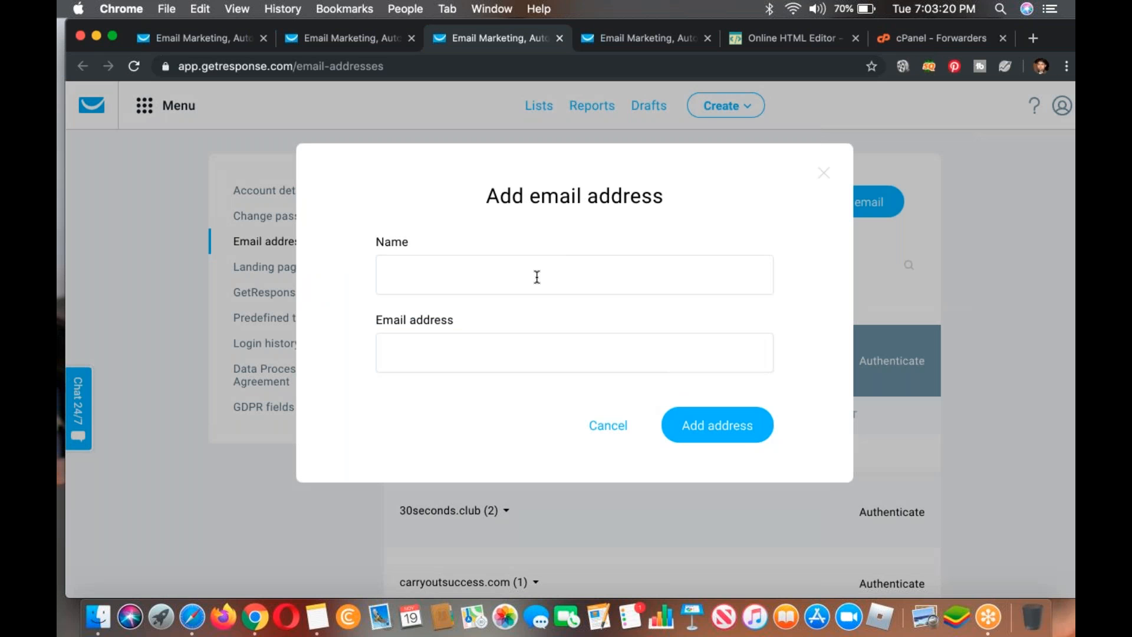
{"action": "left_click", "coordinate": [537, 277]}
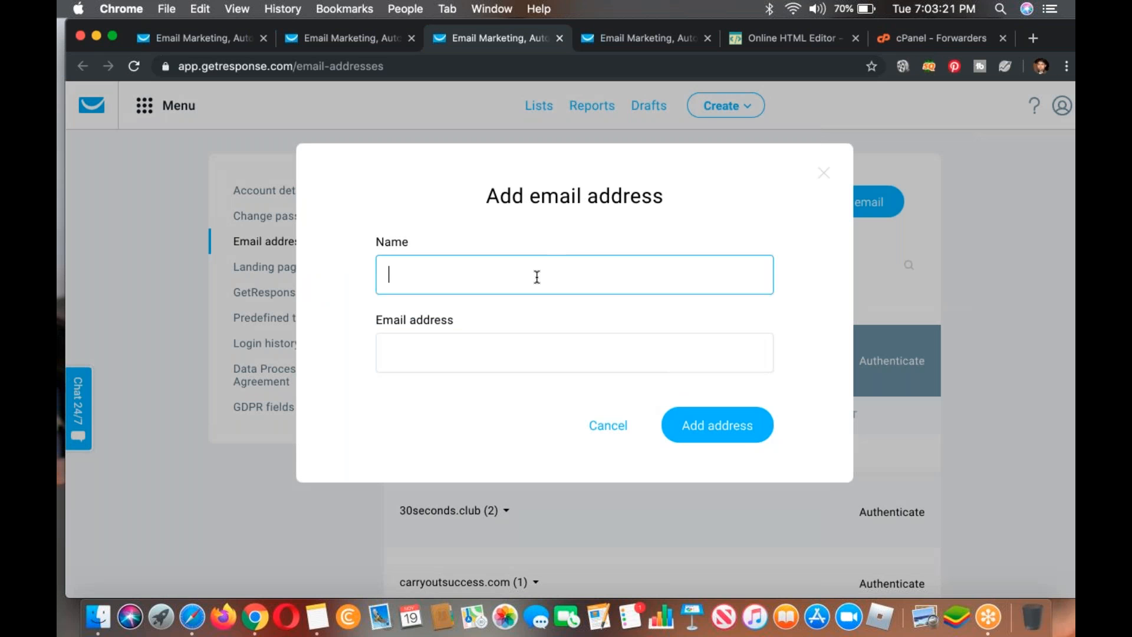
{"action": "type", "text": "Fast Mailer"}
Step: Copy the mailerfast forwarder address from cPanel, enter it as the new email address in GetResponse, and add it
{"action": "left_click", "coordinate": [502, 361]}
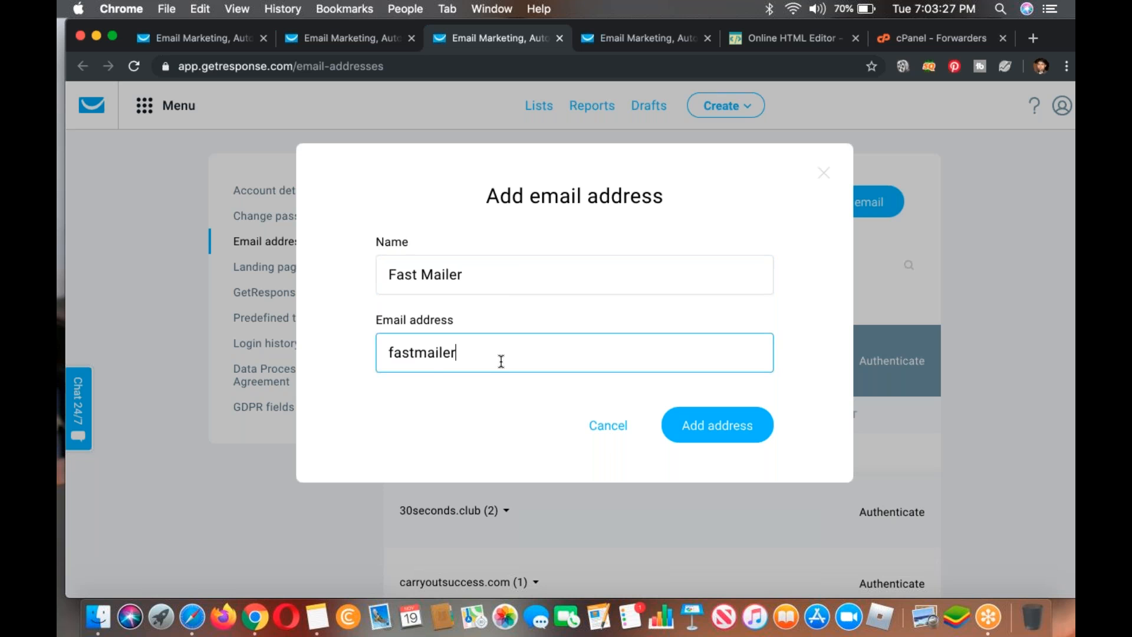
{"action": "left_click", "coordinate": [911, 39]}
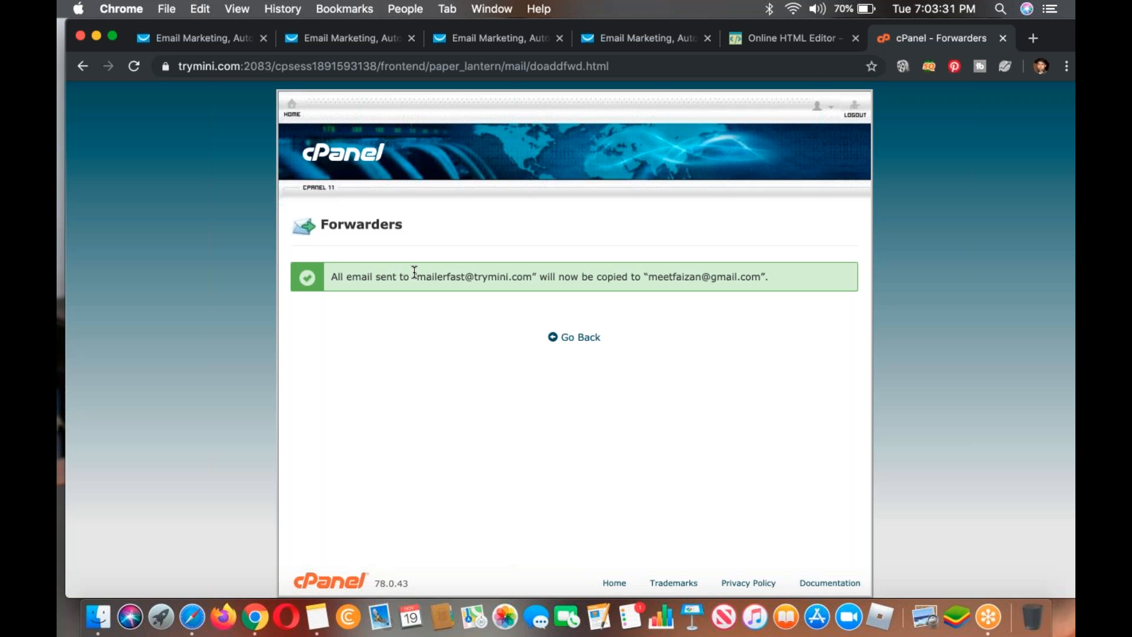
{"action": "left_click_drag", "start_coordinate": [419, 277], "coordinate": [532, 277]}
{"action": "key", "text": "super+c"}
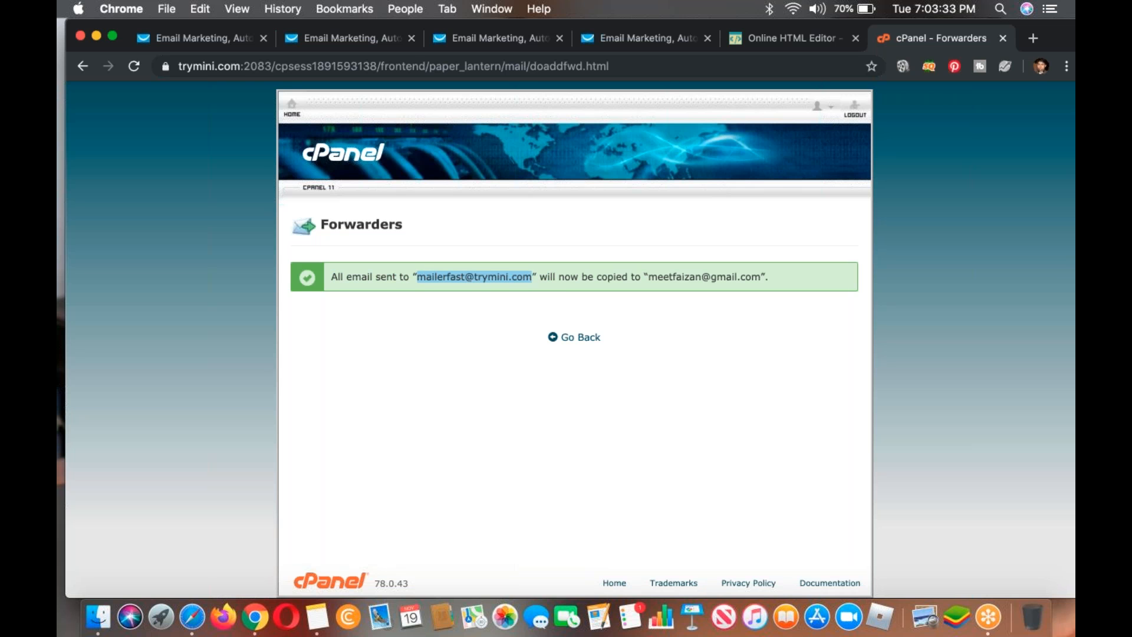
{"action": "left_click", "coordinate": [378, 40]}
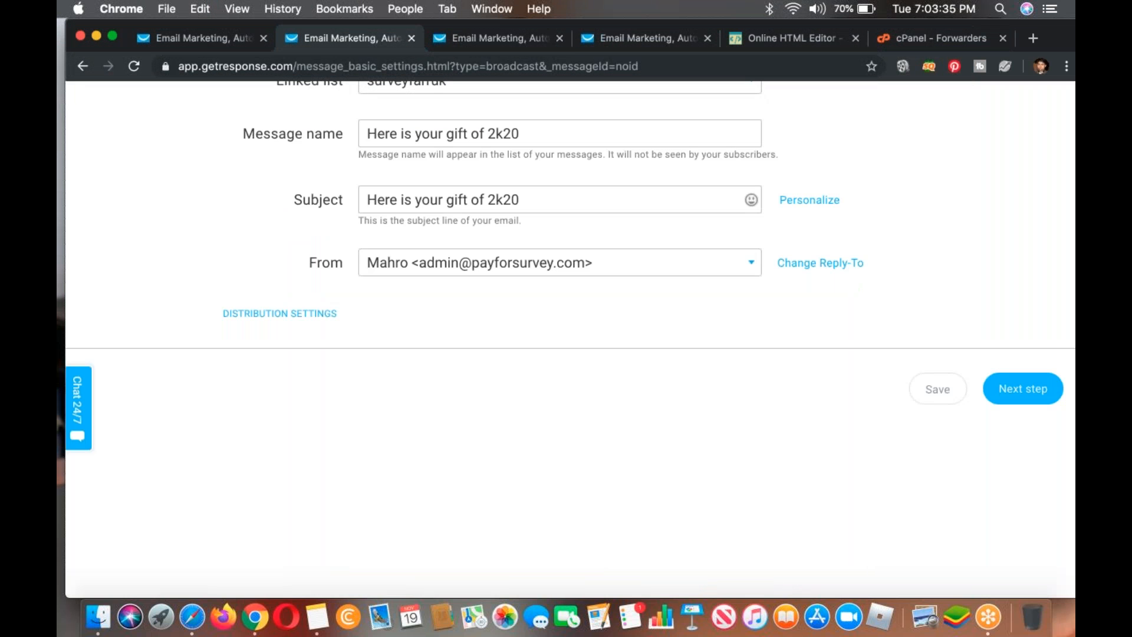
{"action": "left_click", "coordinate": [460, 39]}
{"action": "key", "text": "super+a"}
{"action": "key", "text": "super+v"}
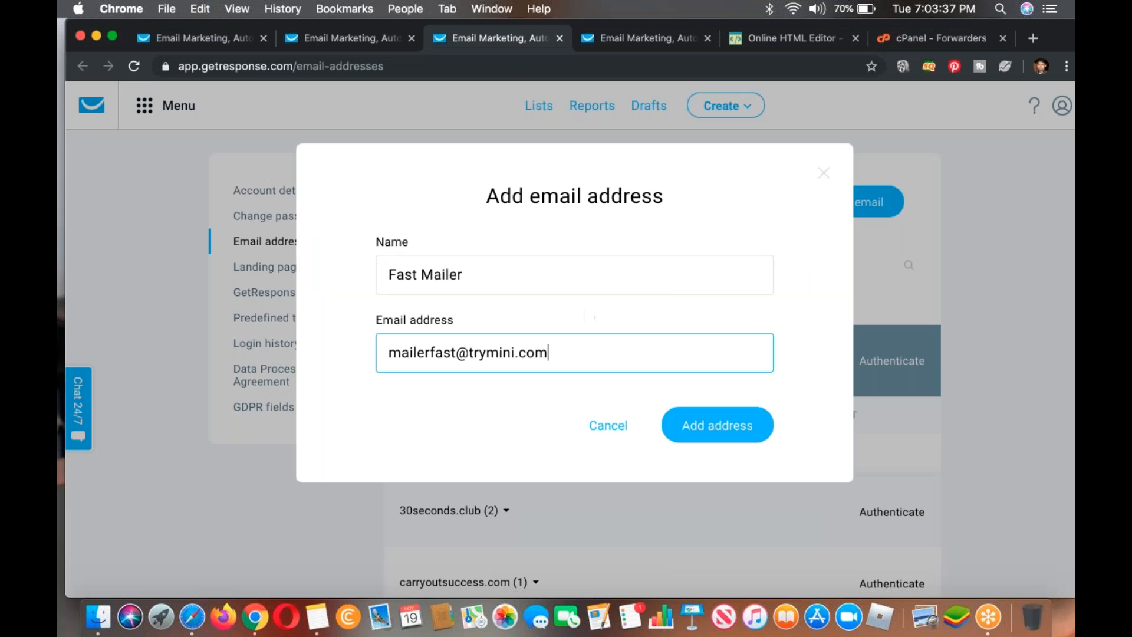
{"action": "left_click", "coordinate": [707, 436]}
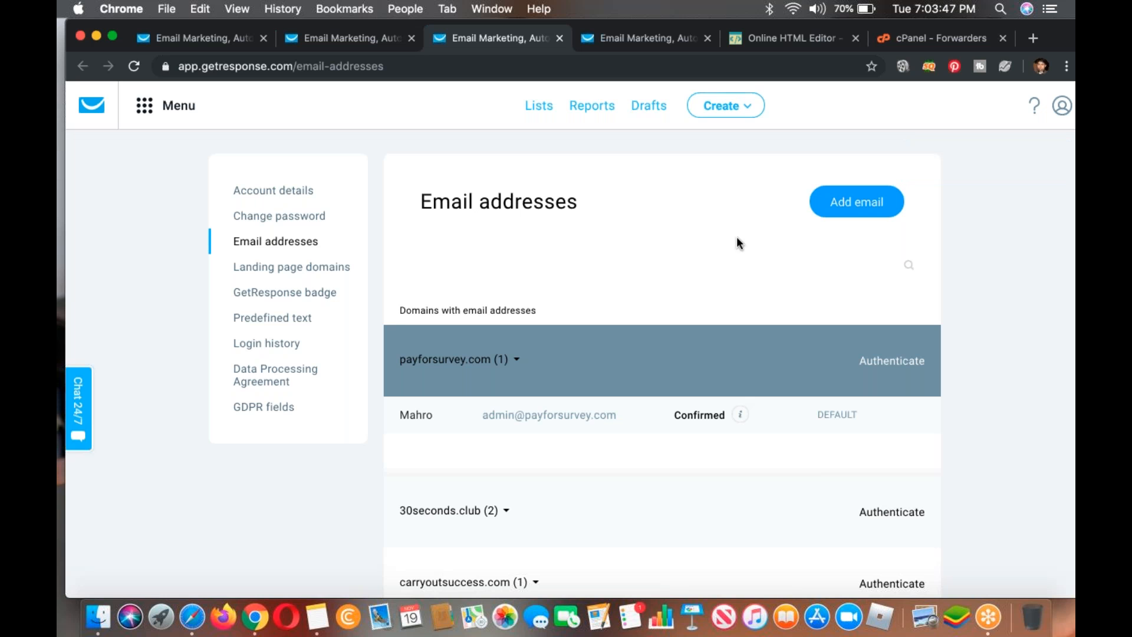
Step: Close the email addresses page and choose the Work at Home sender as the newsletter's From address
{"action": "scroll", "coordinate": [831, 305], "scroll_direction": "down", "scroll_amount": 6}
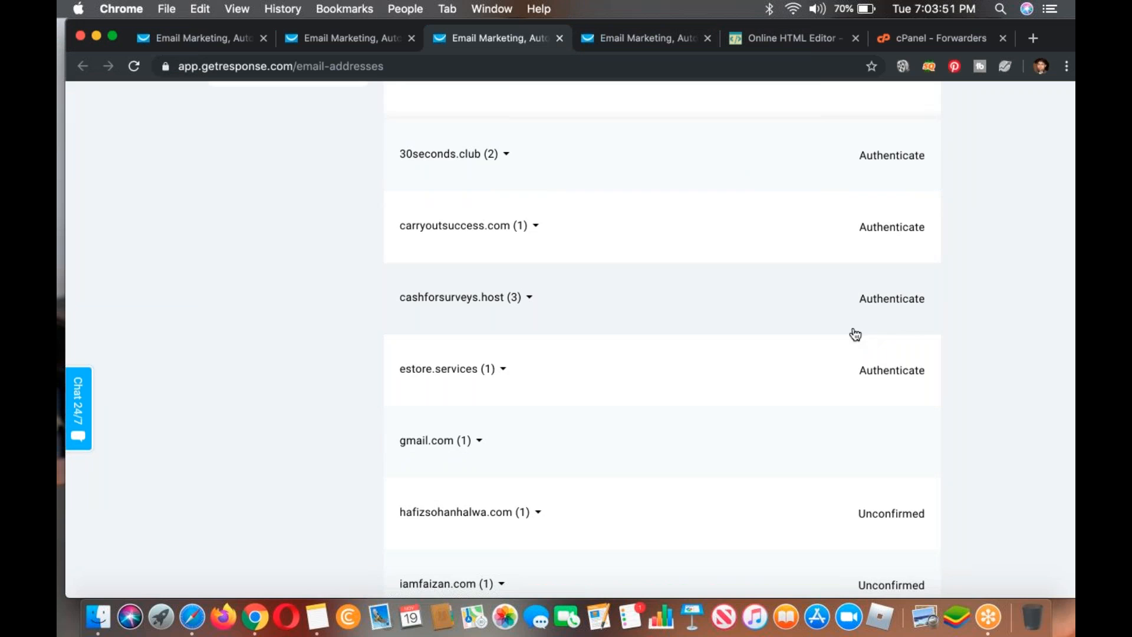
{"action": "left_click", "coordinate": [341, 38]}
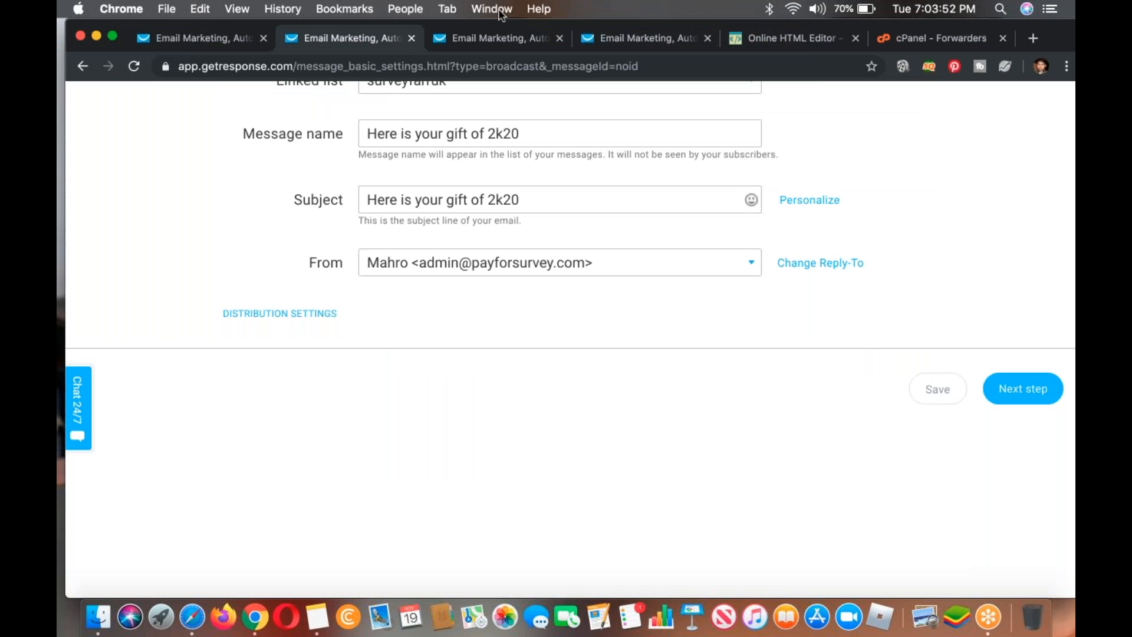
{"action": "left_click", "coordinate": [560, 38]}
{"action": "left_click", "coordinate": [498, 274]}
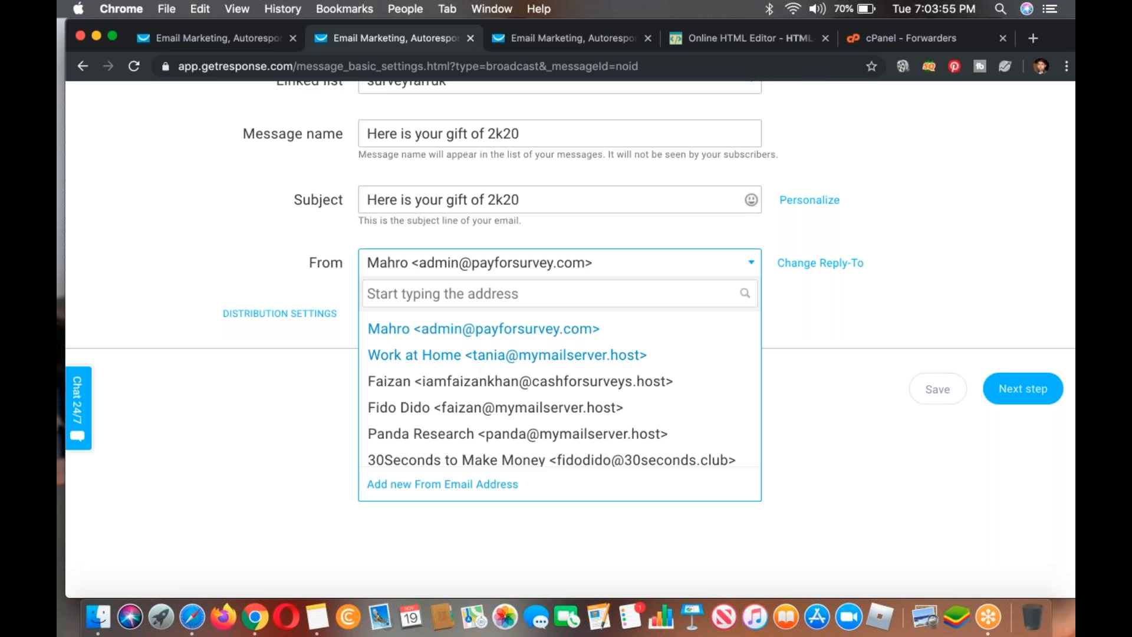
{"action": "left_click", "coordinate": [488, 357]}
{"action": "left_click_drag", "start_coordinate": [1061, 34], "coordinate": [982, 35]}
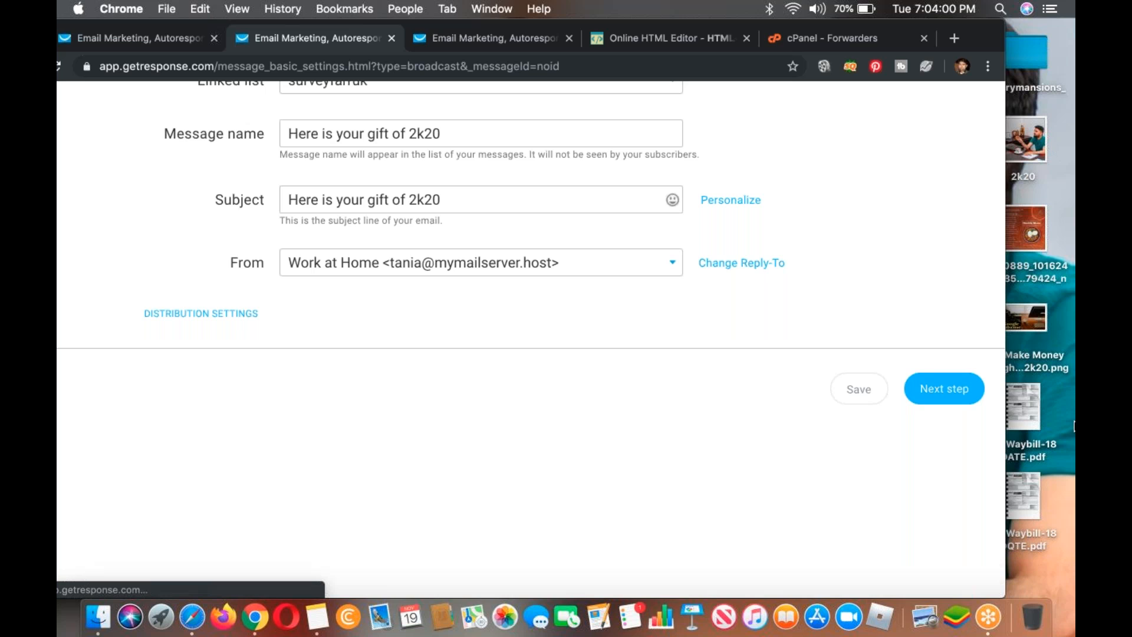
Step: Copy the full HTML source of the message from the online HTML editor into the newsletter's code editor
{"action": "left_click", "coordinate": [671, 38]}
{"action": "left_click", "coordinate": [581, 318]}
{"action": "key", "text": "super+a"}
{"action": "key", "text": "super+c"}
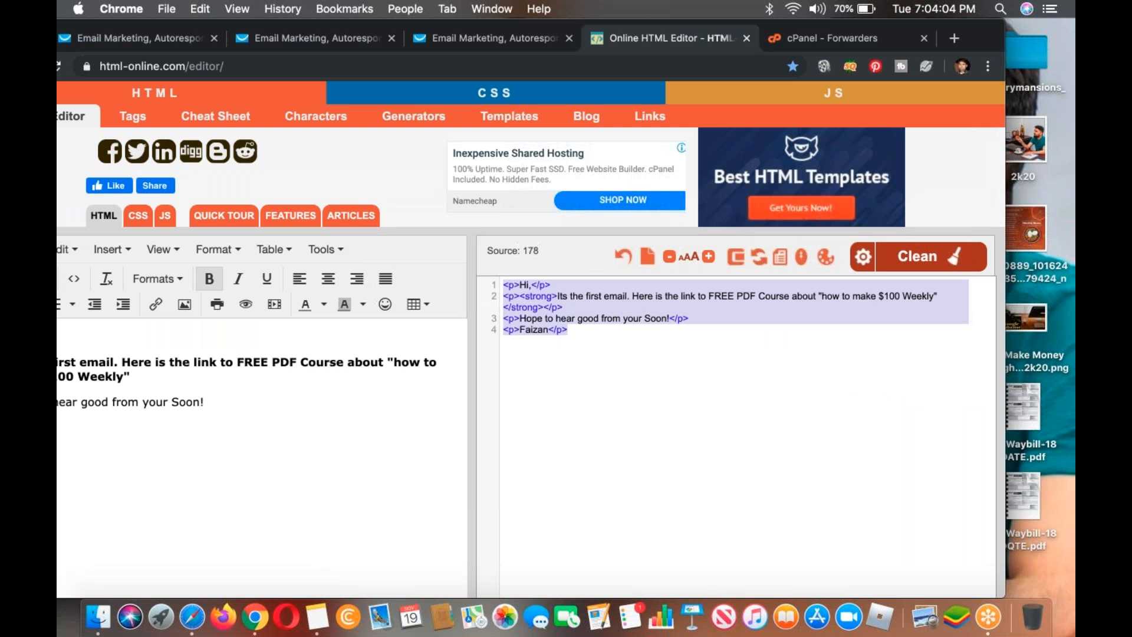
{"action": "left_click", "coordinate": [316, 38]}
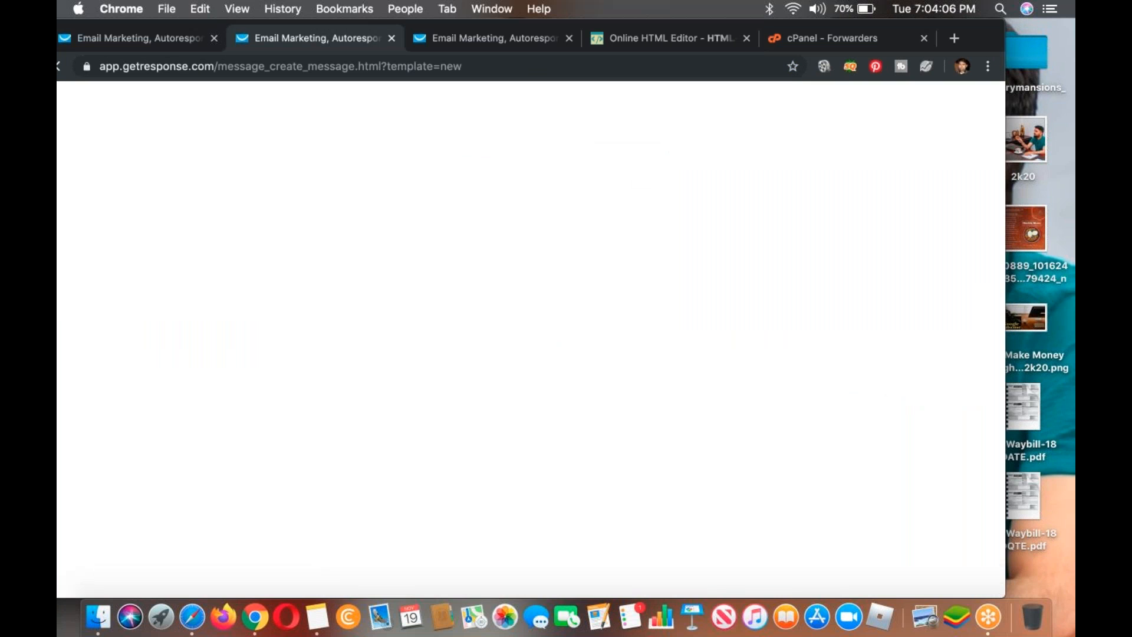
{"action": "left_click", "coordinate": [472, 39]}
{"action": "left_click", "coordinate": [366, 41]}
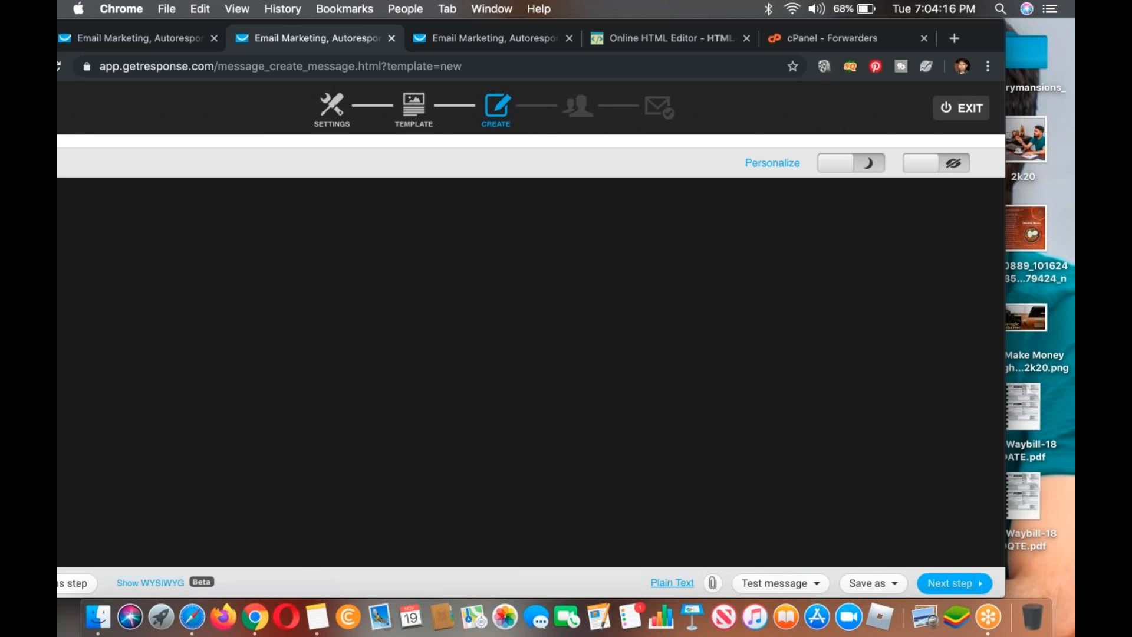
{"action": "double_click", "coordinate": [949, 25]}
{"action": "left_click", "coordinate": [497, 370]}
{"action": "key", "text": "super+v"}
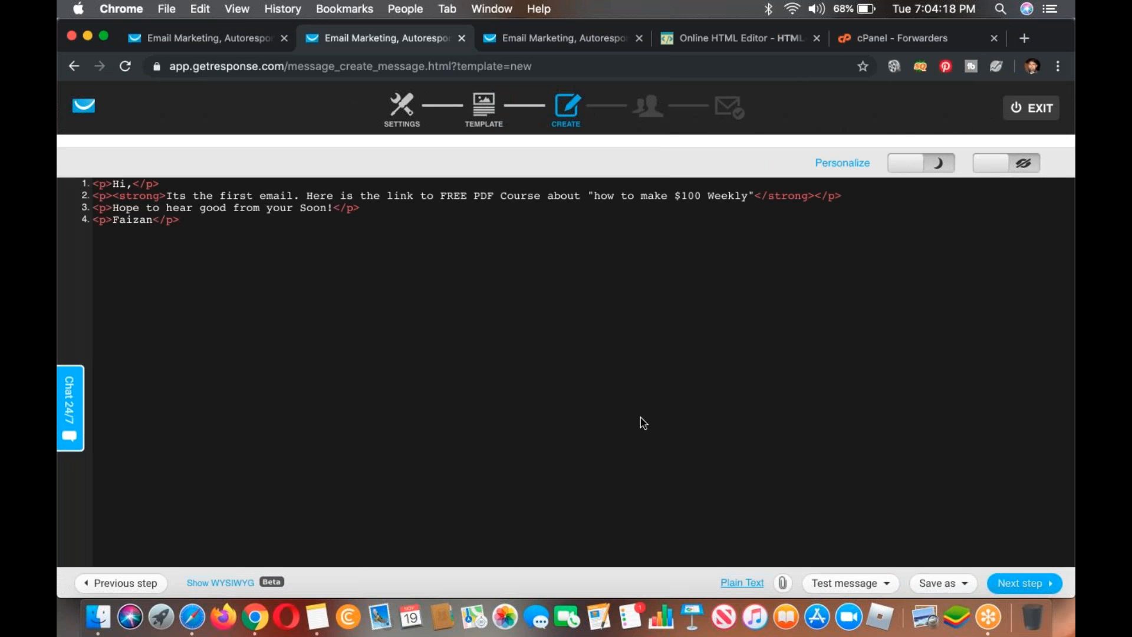
Step: Finish the newsletter's message content and continue to the recipients selection
{"action": "scroll", "coordinate": [643, 423], "scroll_direction": "down", "scroll_amount": 2}
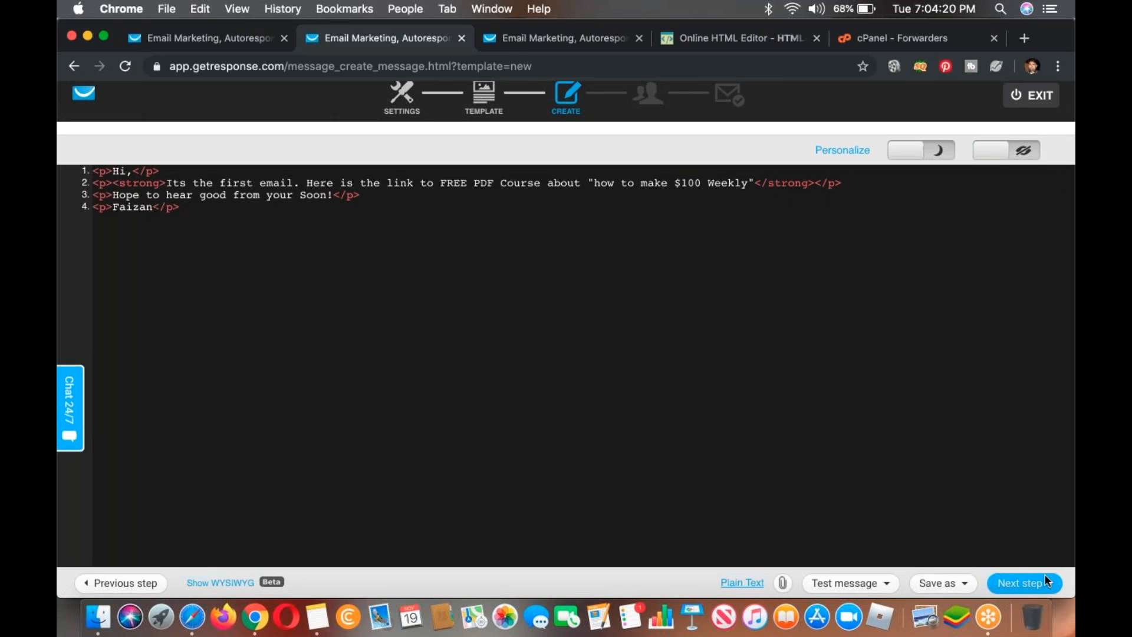
{"action": "left_click", "coordinate": [988, 617]}
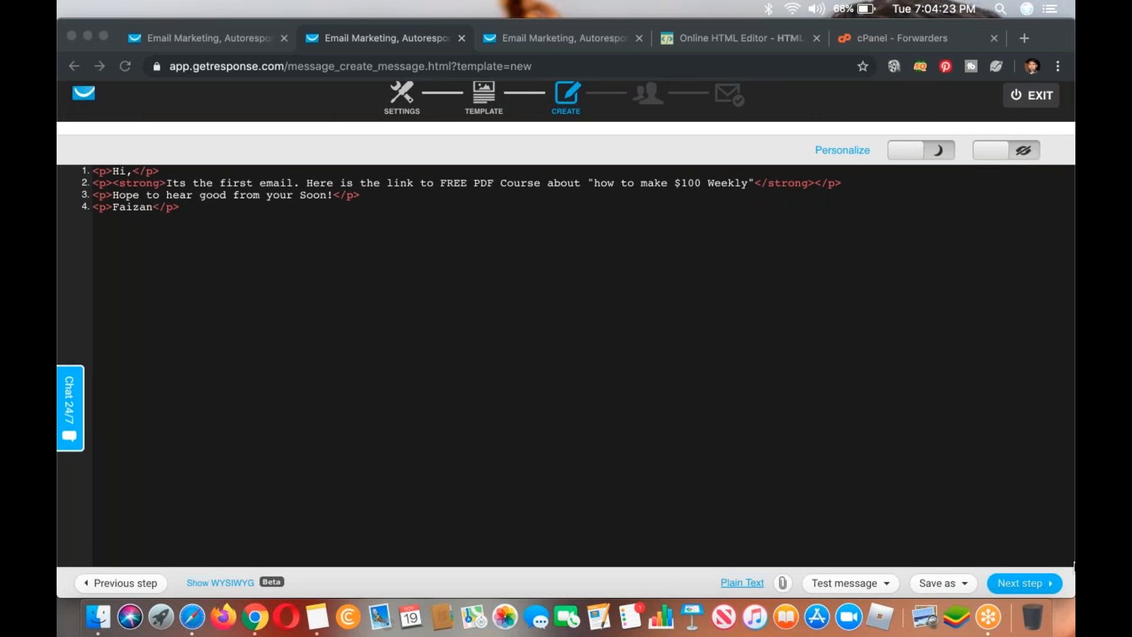
{"action": "left_click", "coordinate": [1019, 582]}
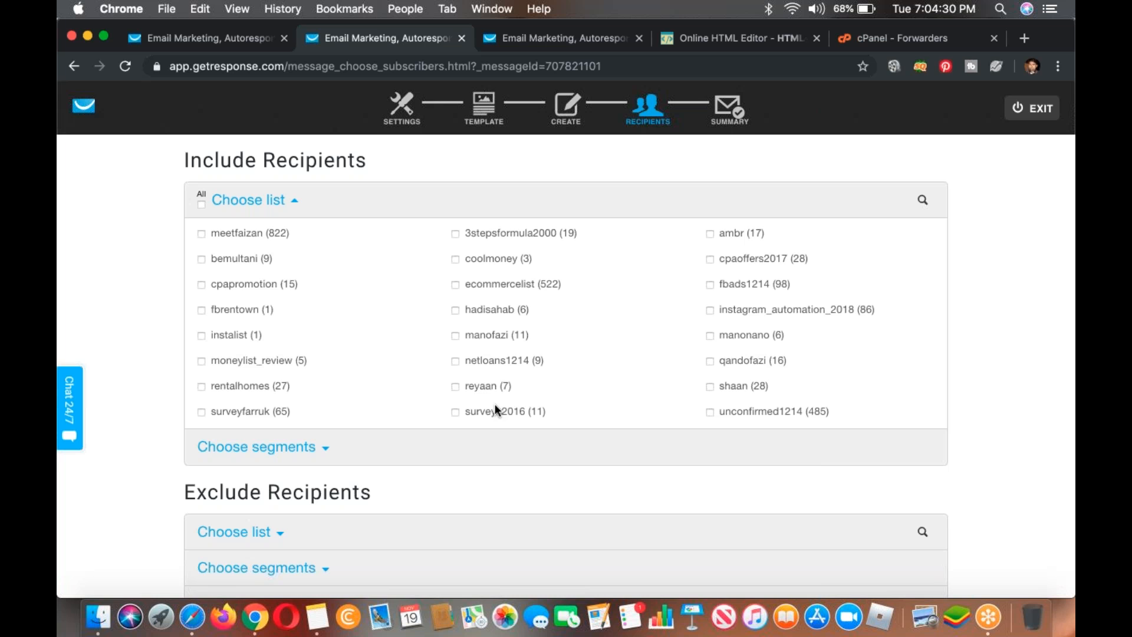
Step: Include the reyaan list as the newsletter's recipients and continue to the message summary
{"action": "left_click", "coordinate": [484, 387]}
{"action": "scroll", "coordinate": [484, 387], "scroll_direction": "down", "scroll_amount": 5}
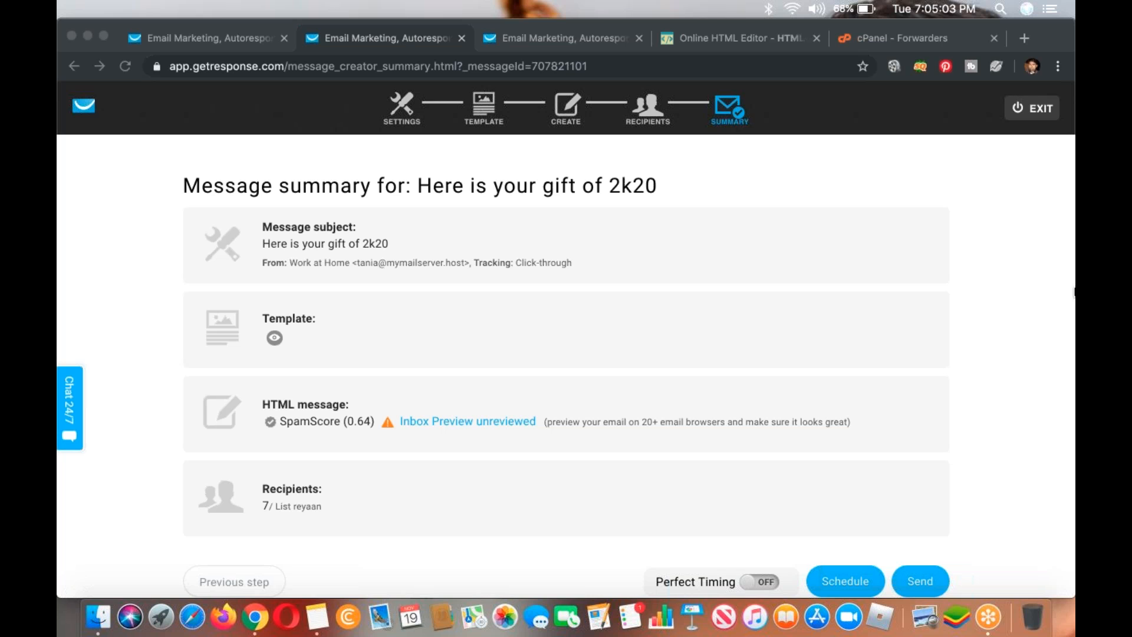
Step: Open the HTML message's Inbox Preview, close it, and review the sending options in the message summary
{"action": "left_click", "coordinate": [487, 422]}
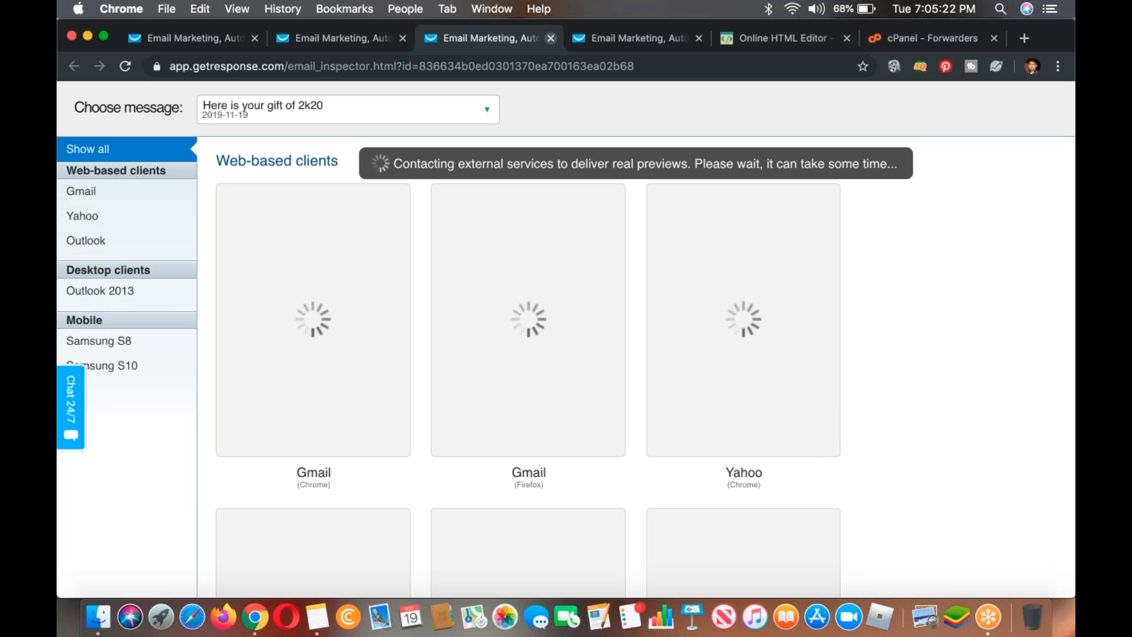
{"action": "left_click", "coordinate": [551, 38]}
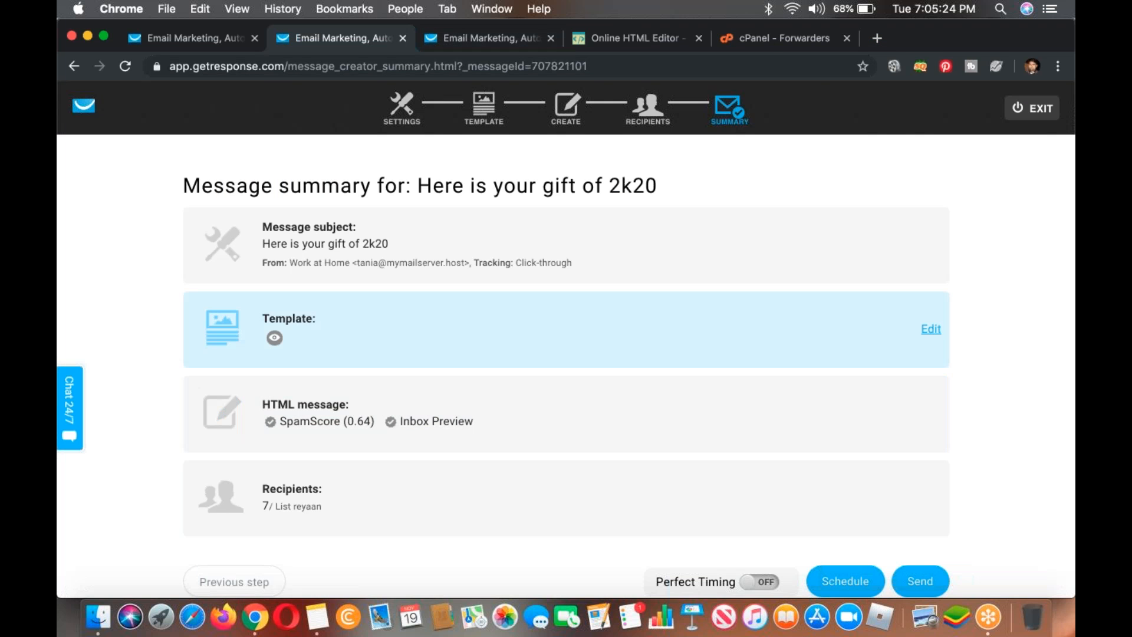
{"action": "scroll", "coordinate": [813, 309], "scroll_direction": "down", "scroll_amount": 1}
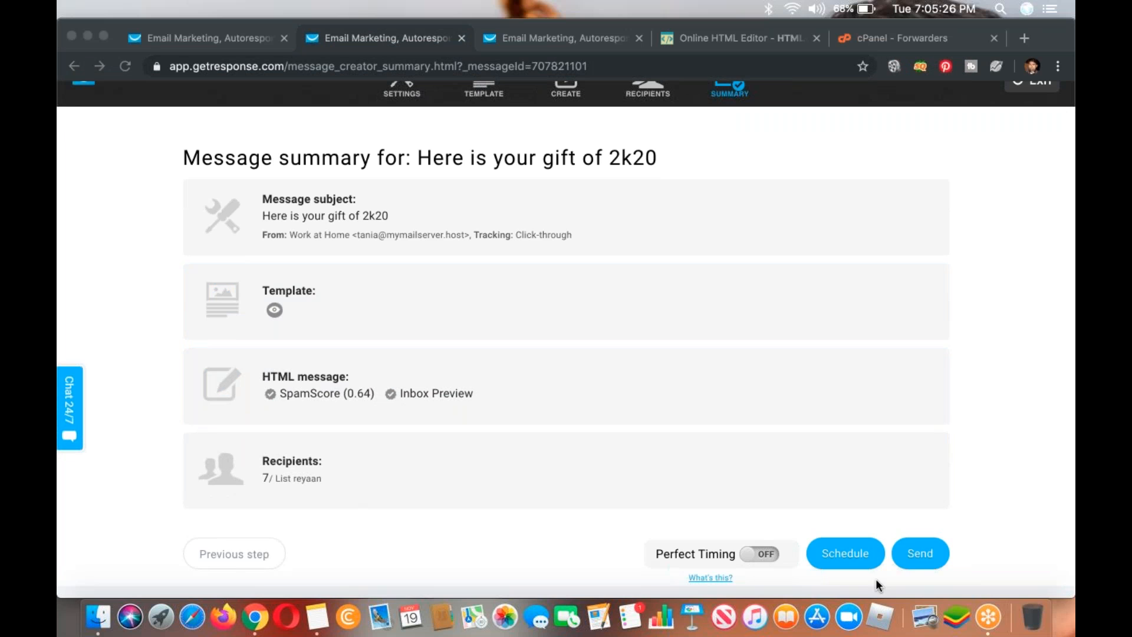
{"action": "left_click", "coordinate": [900, 570]}
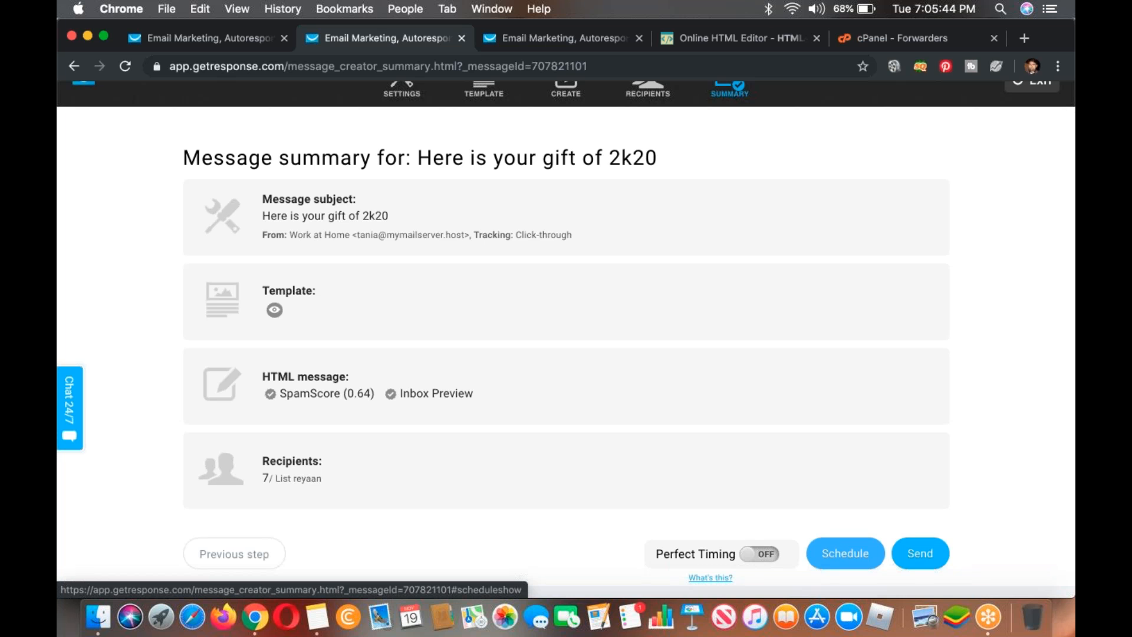
Step: Close the newsletter summary and cPanel forwarders pages, keeping the Create Autoresponder form open
{"action": "left_click", "coordinate": [463, 38]}
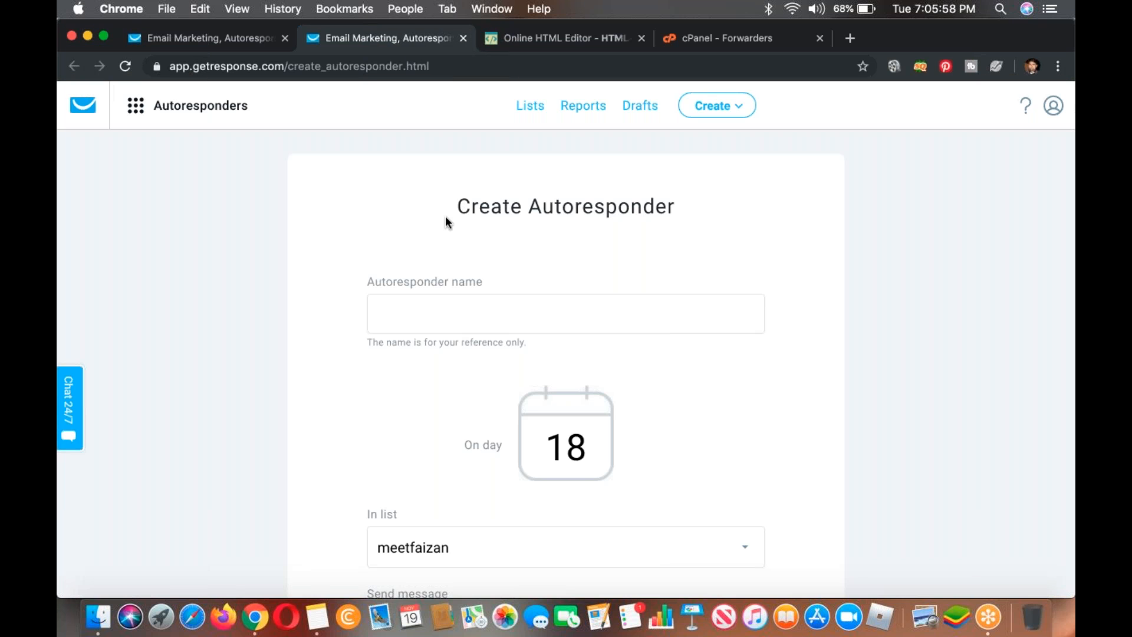
{"action": "left_click", "coordinate": [785, 37]}
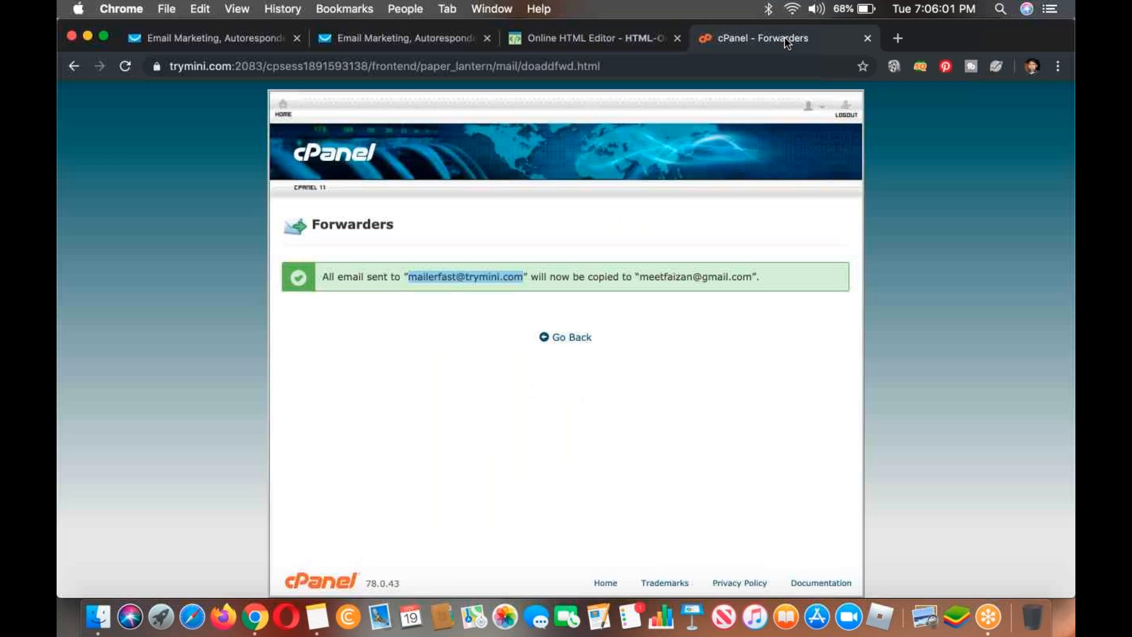
{"action": "left_click", "coordinate": [443, 42]}
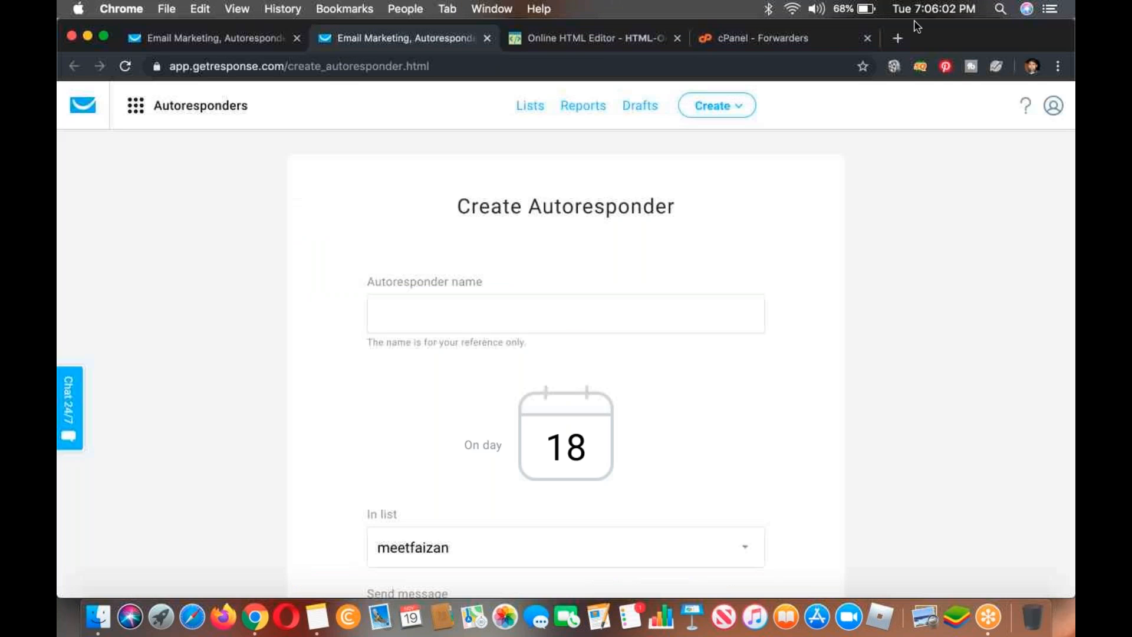
{"action": "left_click", "coordinate": [865, 38]}
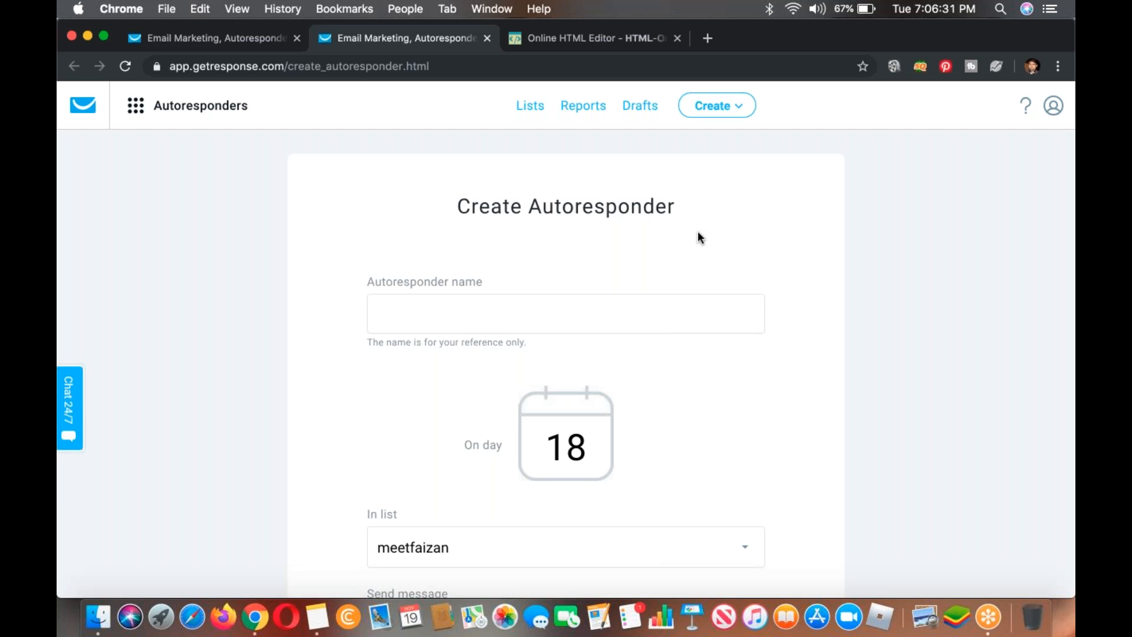
Step: Name the new autoresponder "cpa 16th batch"
{"action": "left_click", "coordinate": [520, 327]}
{"action": "type", "text": "c"}
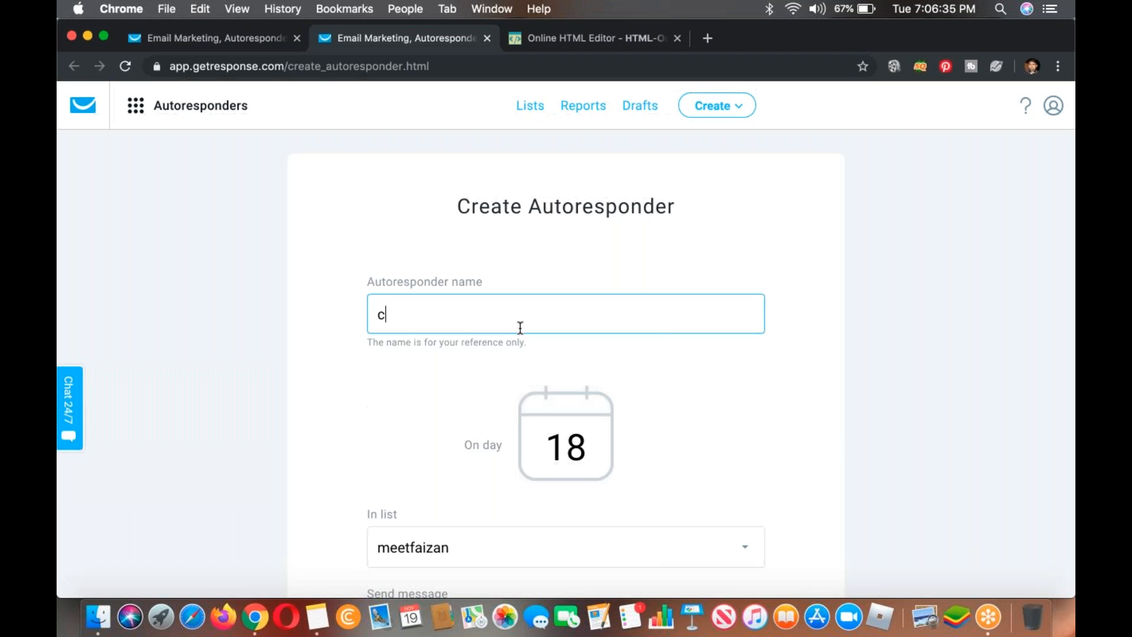
{"action": "type", "text": "pa 16th batch"}
Step: Assign the autoresponder to the cpa16thbatch list
{"action": "scroll", "coordinate": [522, 389], "scroll_direction": "down", "scroll_amount": 2}
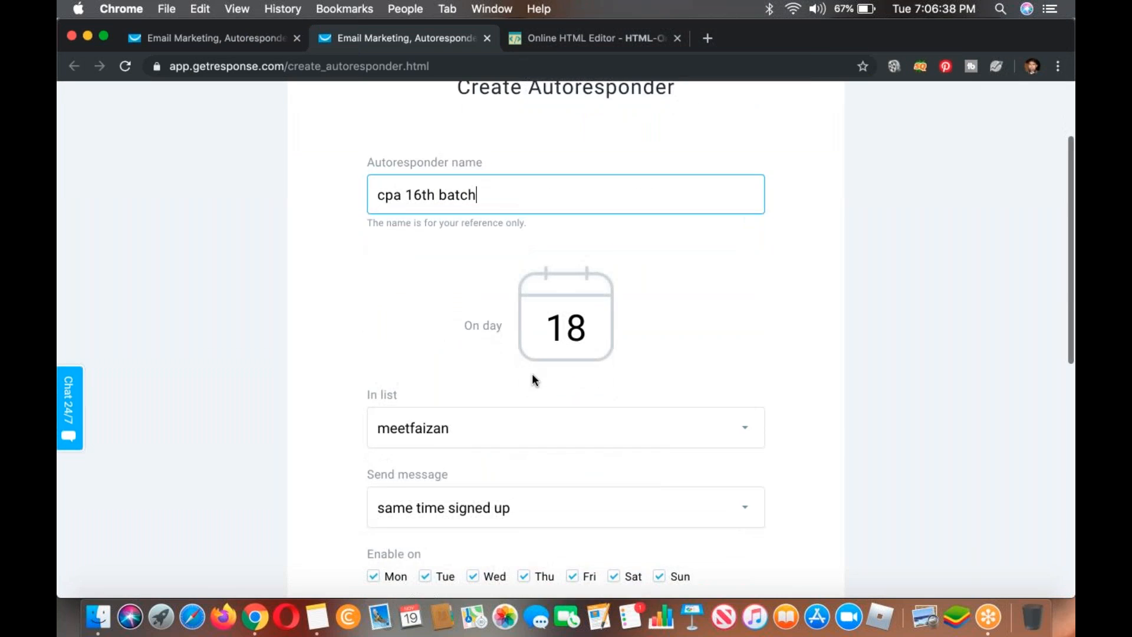
{"action": "scroll", "coordinate": [501, 354], "scroll_direction": "down", "scroll_amount": 2}
{"action": "left_click", "coordinate": [472, 321]}
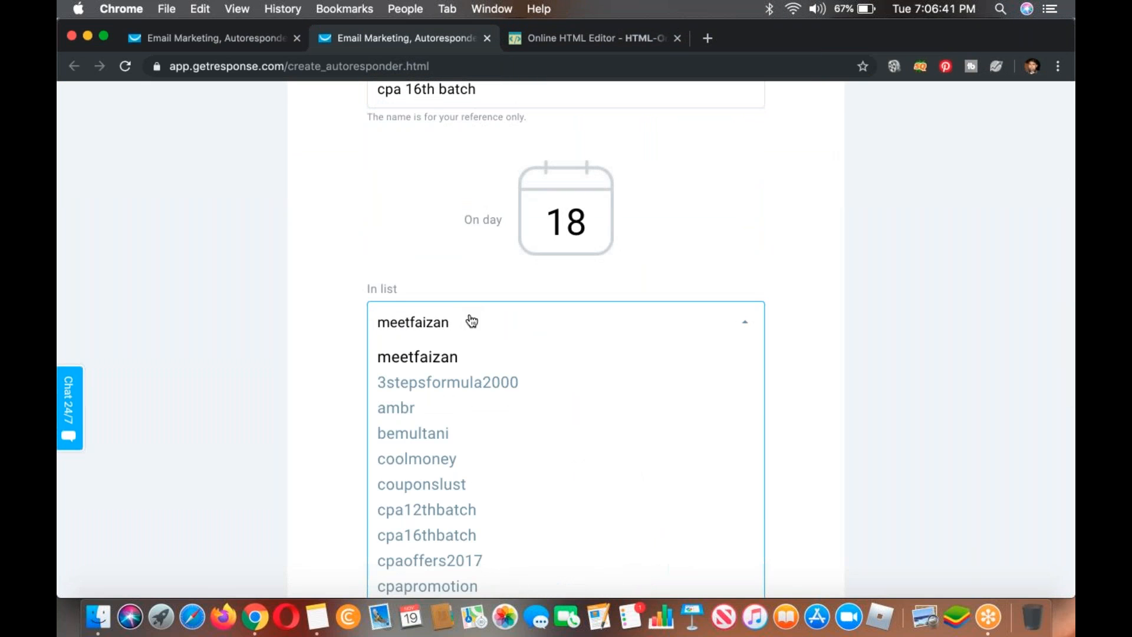
{"action": "scroll", "coordinate": [463, 407], "scroll_direction": "down", "scroll_amount": 3}
{"action": "scroll", "coordinate": [461, 404], "scroll_direction": "down", "scroll_amount": 5}
{"action": "scroll", "coordinate": [463, 404], "scroll_direction": "up", "scroll_amount": 3}
{"action": "scroll", "coordinate": [470, 458], "scroll_direction": "up", "scroll_amount": 2}
{"action": "scroll", "coordinate": [469, 458], "scroll_direction": "up", "scroll_amount": 7}
{"action": "scroll", "coordinate": [501, 473], "scroll_direction": "down", "scroll_amount": 1}
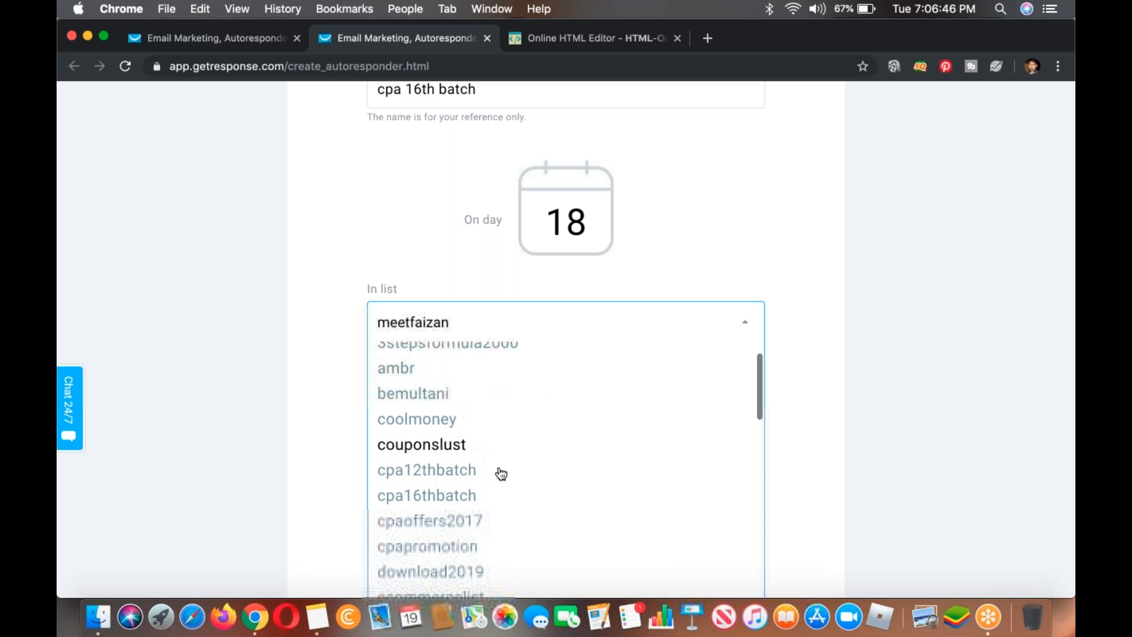
{"action": "left_click", "coordinate": [472, 496]}
{"action": "scroll", "coordinate": [323, 431], "scroll_direction": "down", "scroll_amount": 2}
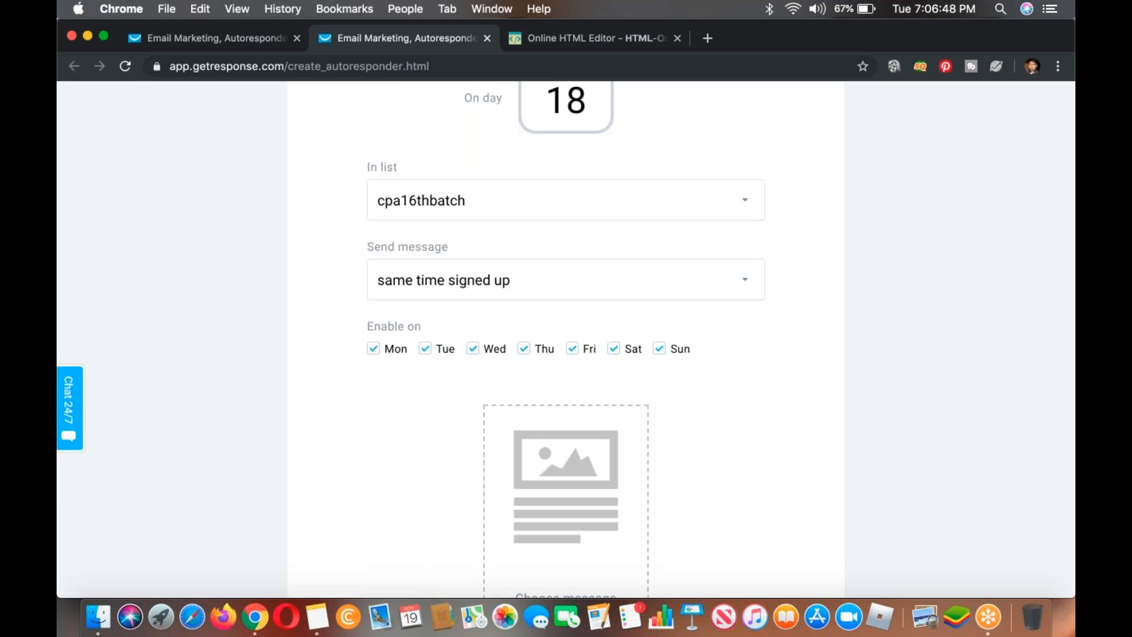
Step: Use the newsletter message "Get a Chance to Win iPad or iPad Mini" for the autoresponder, and save and publish it
{"action": "scroll", "coordinate": [531, 277], "scroll_direction": "down", "scroll_amount": 2}
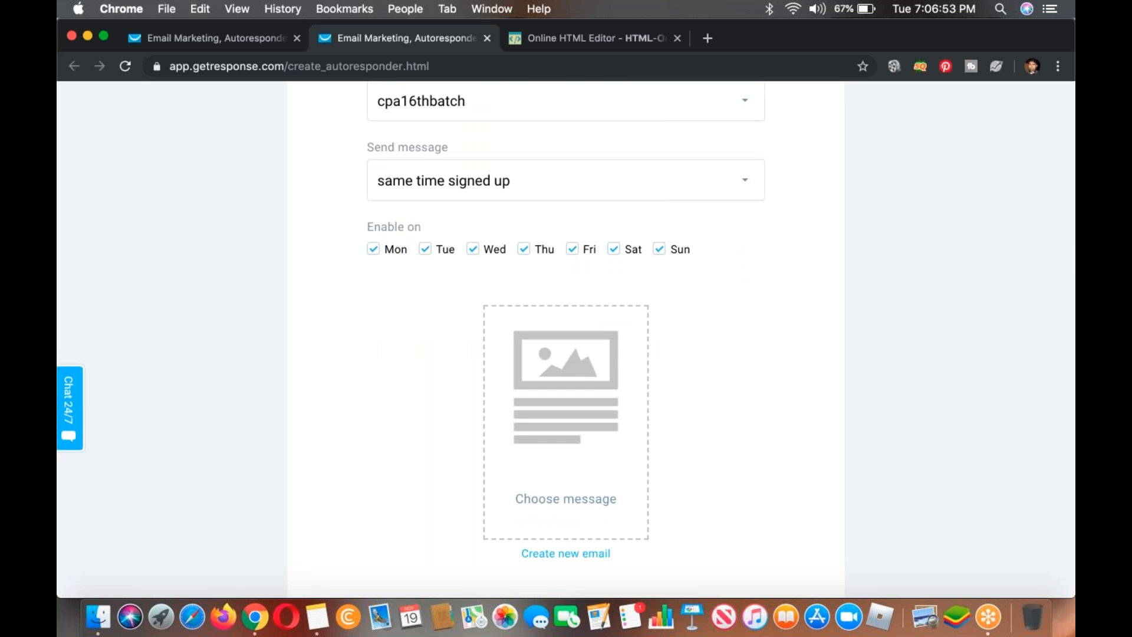
{"action": "scroll", "coordinate": [465, 292], "scroll_direction": "down", "scroll_amount": 2}
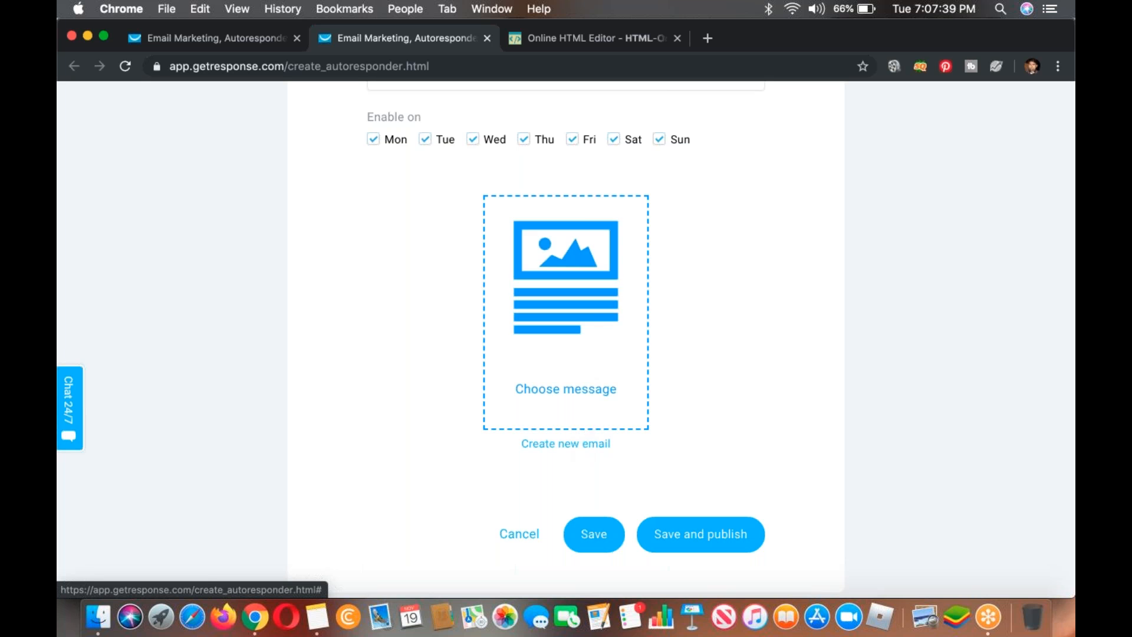
{"action": "left_click", "coordinate": [592, 352]}
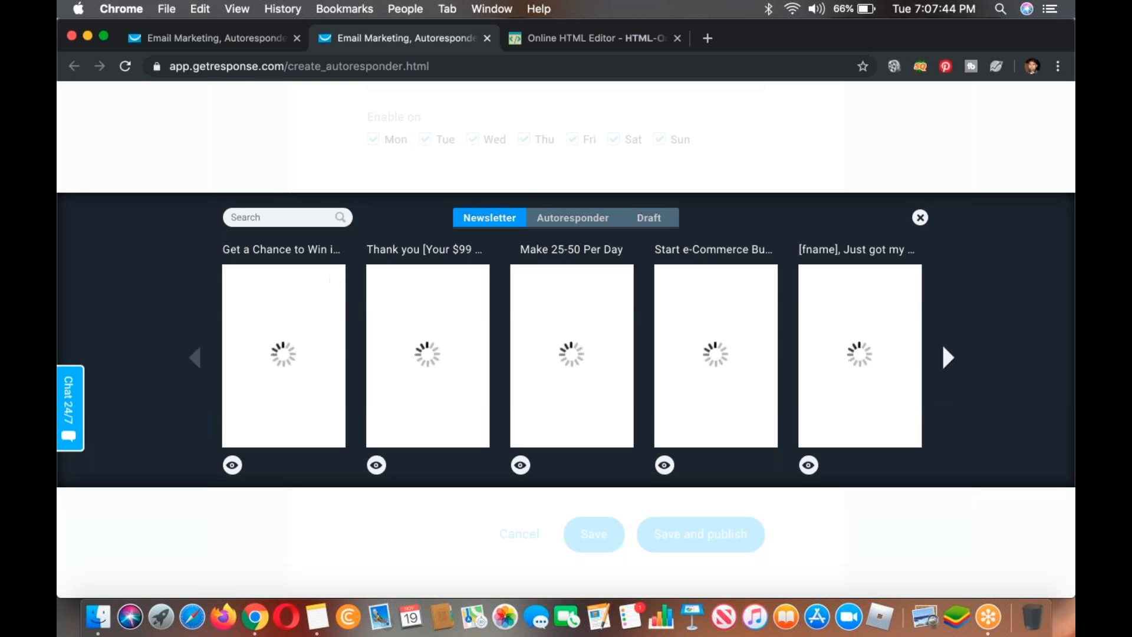
{"action": "mouse_move", "coordinate": [280, 348]}
{"action": "left_click", "coordinate": [283, 355]}
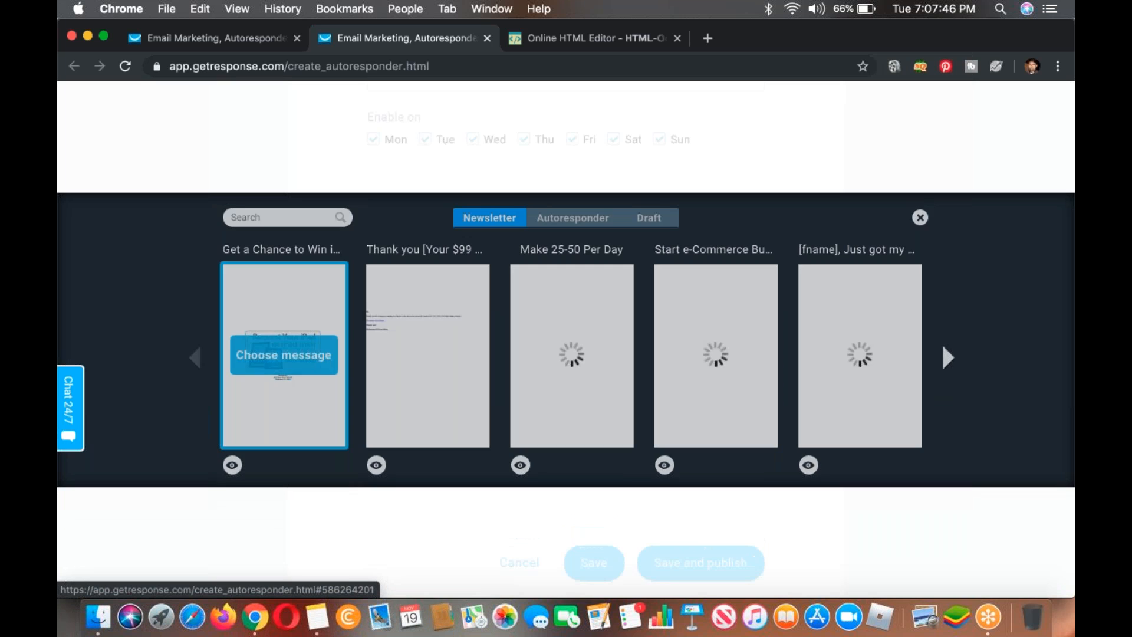
{"action": "scroll", "coordinate": [460, 413], "scroll_direction": "down", "scroll_amount": 3}
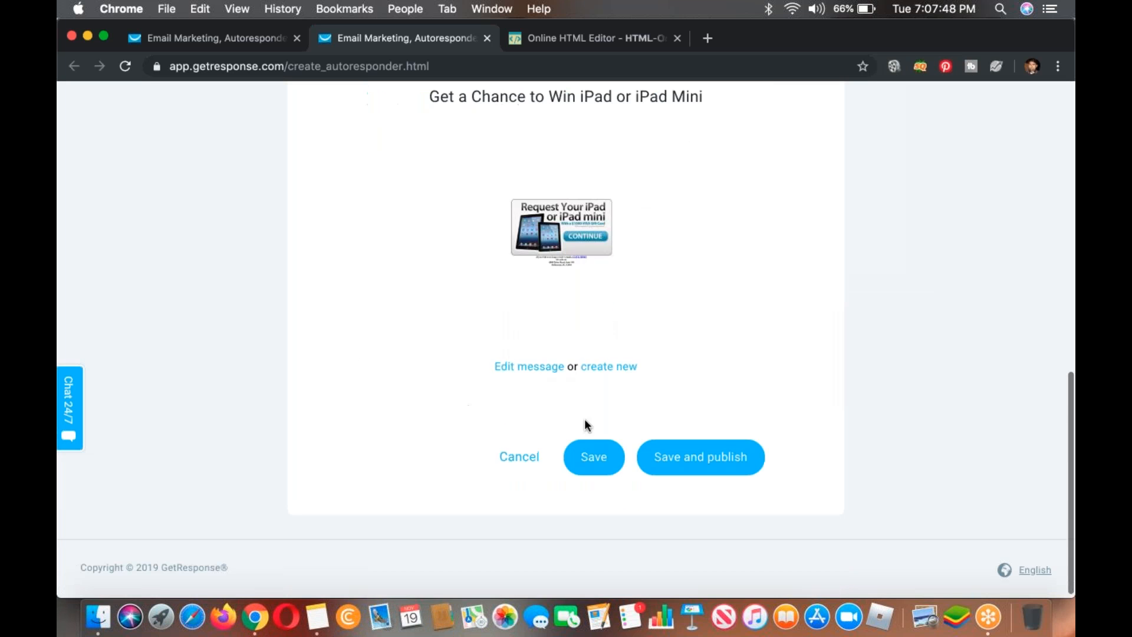
{"action": "left_click", "coordinate": [683, 457]}
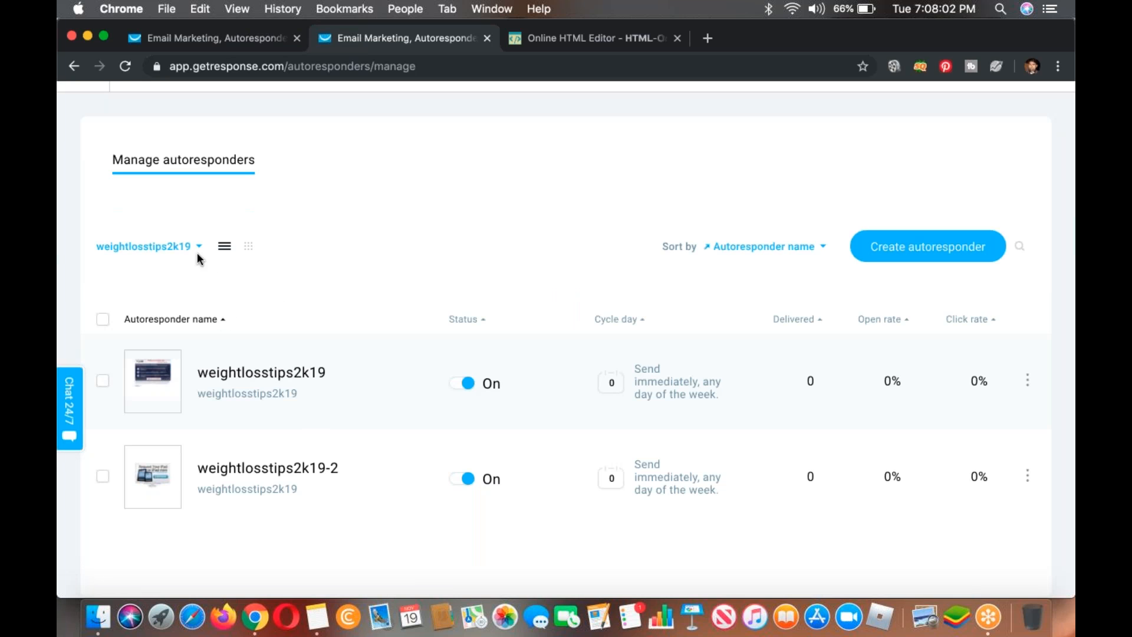
Step: Filter the autoresponders by the cpa16thbatch list instead of weightlosstips2k19
{"action": "left_click", "coordinate": [148, 245]}
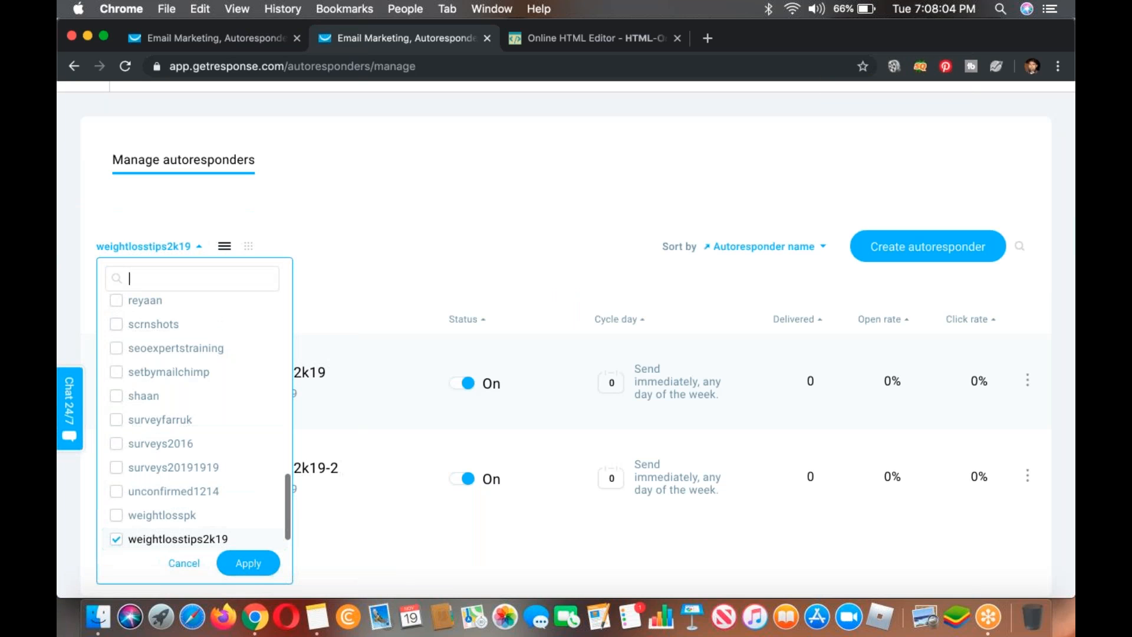
{"action": "left_click", "coordinate": [146, 545]}
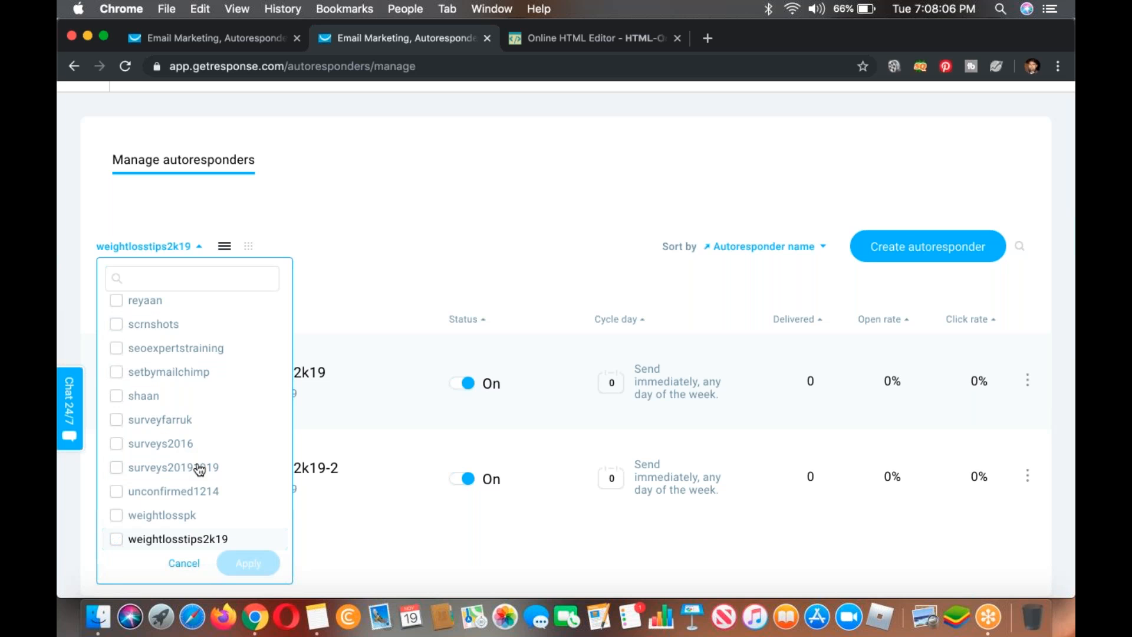
{"action": "scroll", "coordinate": [196, 468], "scroll_direction": "up", "scroll_amount": 10}
{"action": "scroll", "coordinate": [202, 460], "scroll_direction": "down", "scroll_amount": 10}
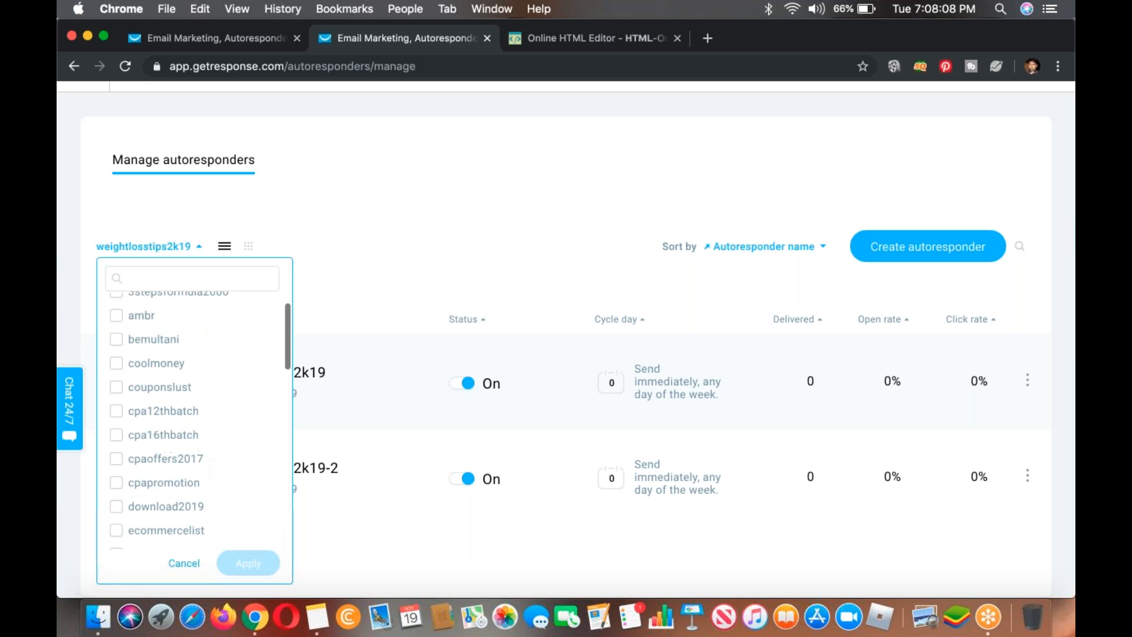
{"action": "scroll", "coordinate": [203, 461], "scroll_direction": "up", "scroll_amount": 10}
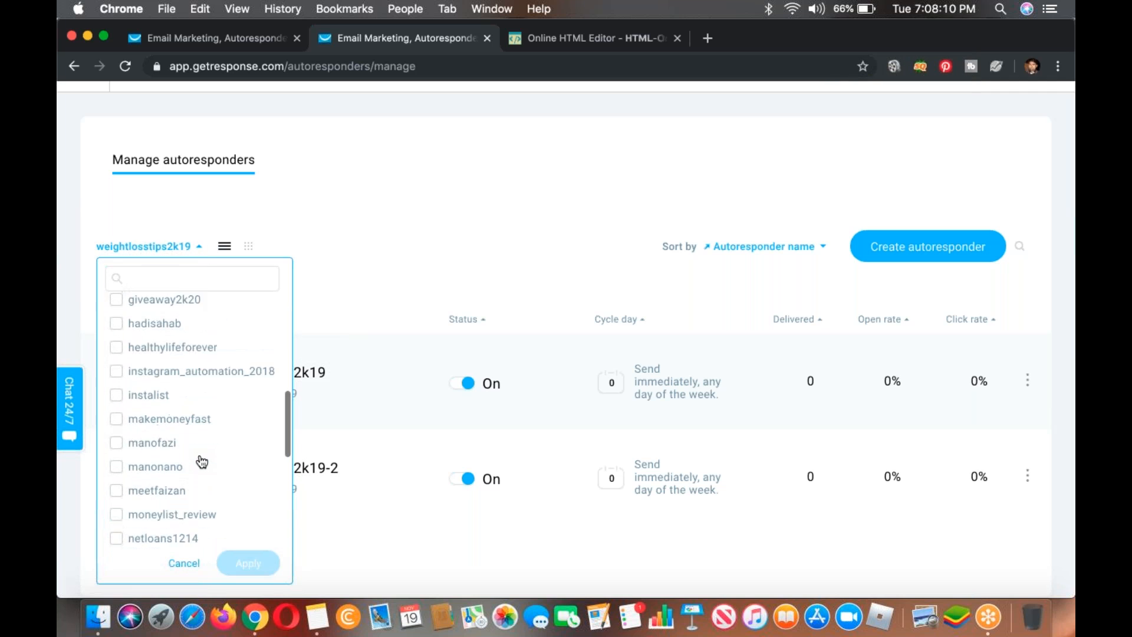
{"action": "scroll", "coordinate": [200, 461], "scroll_direction": "down", "scroll_amount": 1}
{"action": "left_click", "coordinate": [191, 442]}
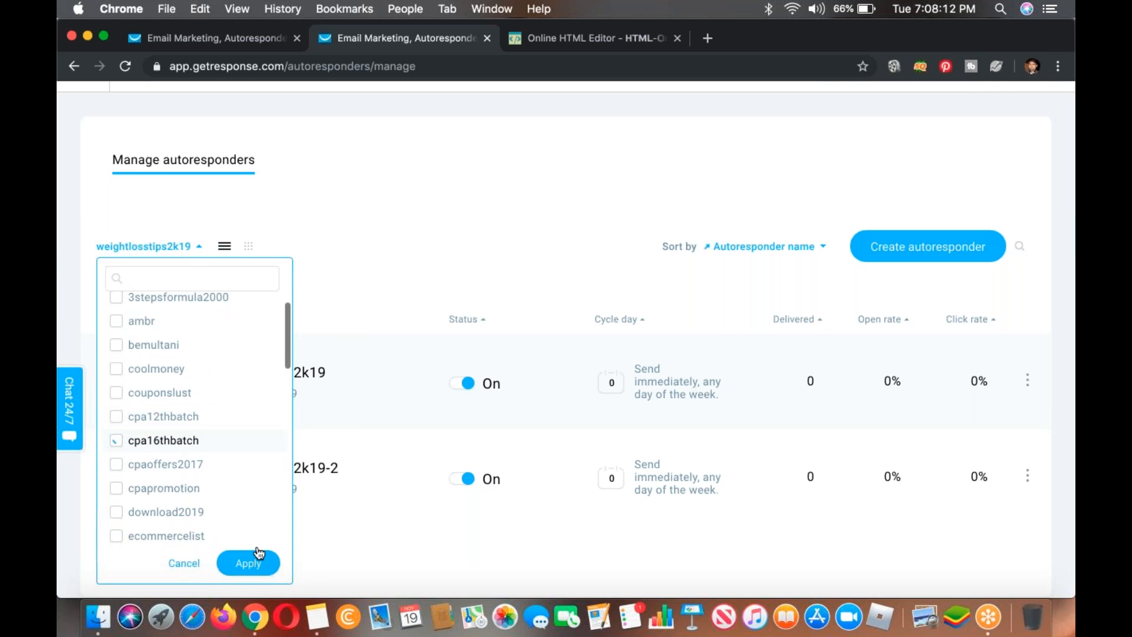
{"action": "left_click", "coordinate": [248, 562]}
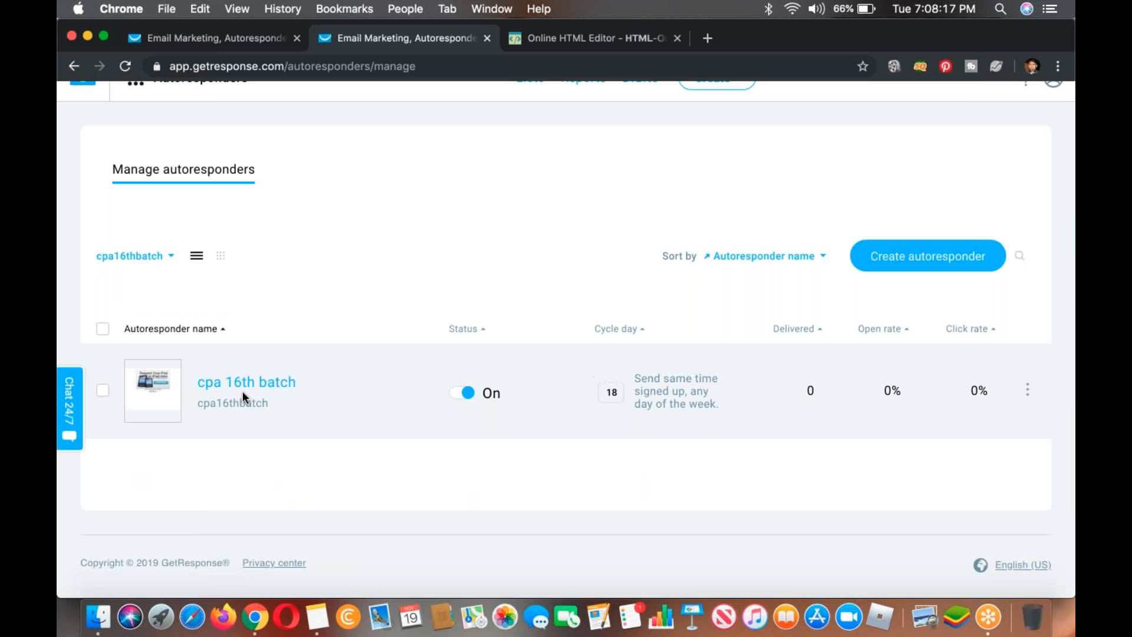
Step: Set the cycle day of the cpa 16th batch autoresponder to 0
{"action": "left_click", "coordinate": [103, 390]}
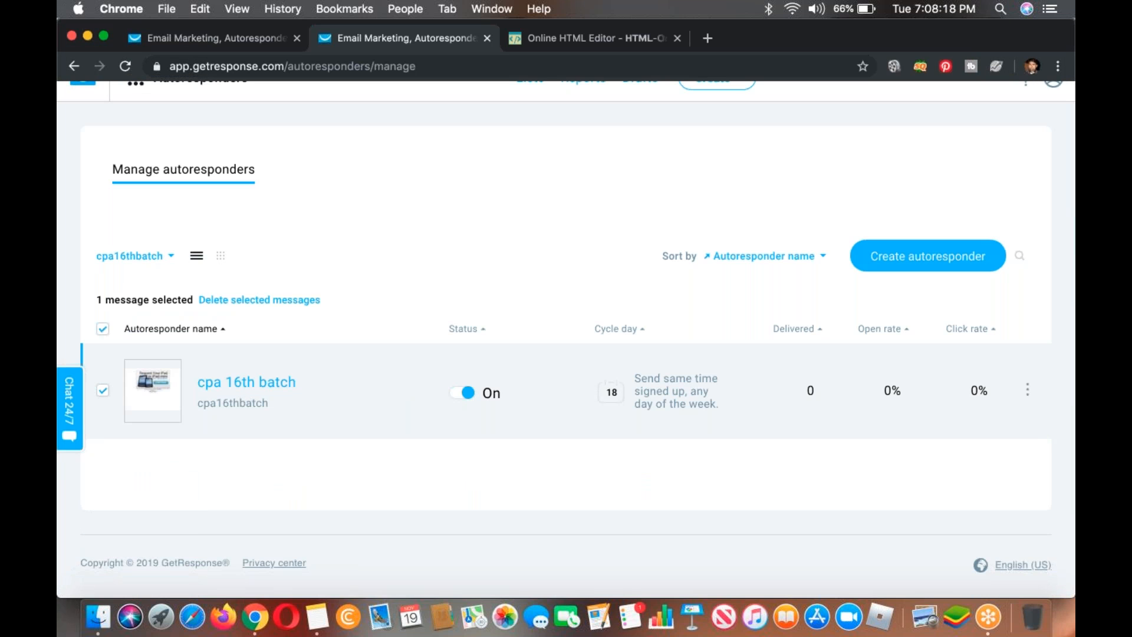
{"action": "left_click", "coordinate": [613, 389]}
{"action": "key", "text": "BackSpace"}
{"action": "key", "text": "BackSpace"}
{"action": "type", "text": "0"}
{"action": "key", "text": "Return"}
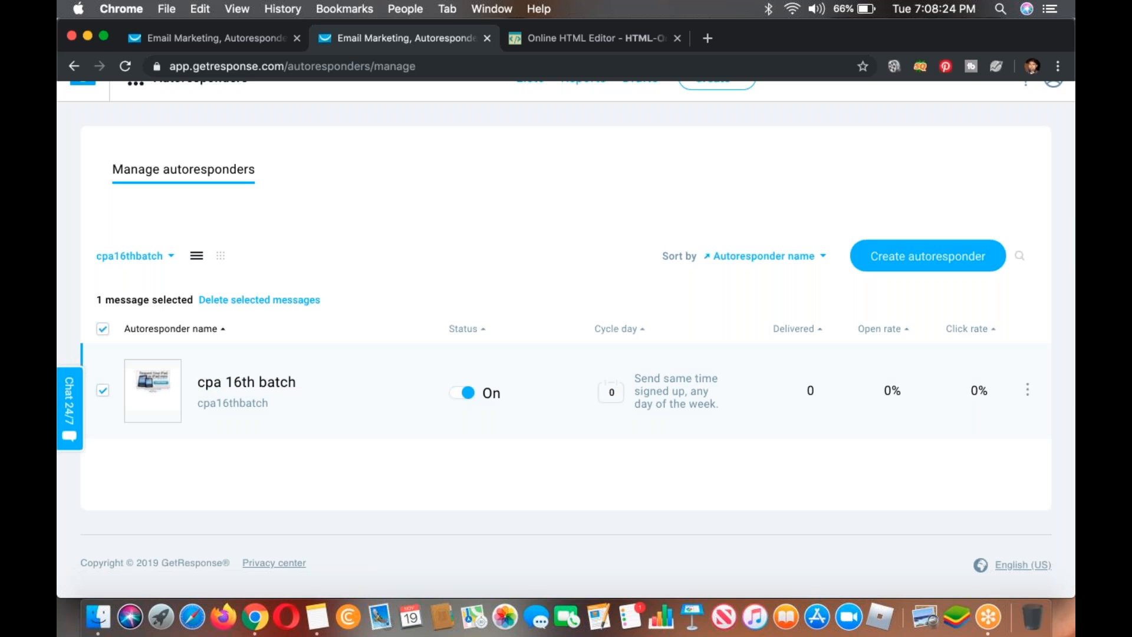
Step: Open the cpa 16th batch autoresponder for editing and save it with its message sent immediately
{"action": "left_click", "coordinate": [1038, 407]}
{"action": "left_click", "coordinate": [261, 384]}
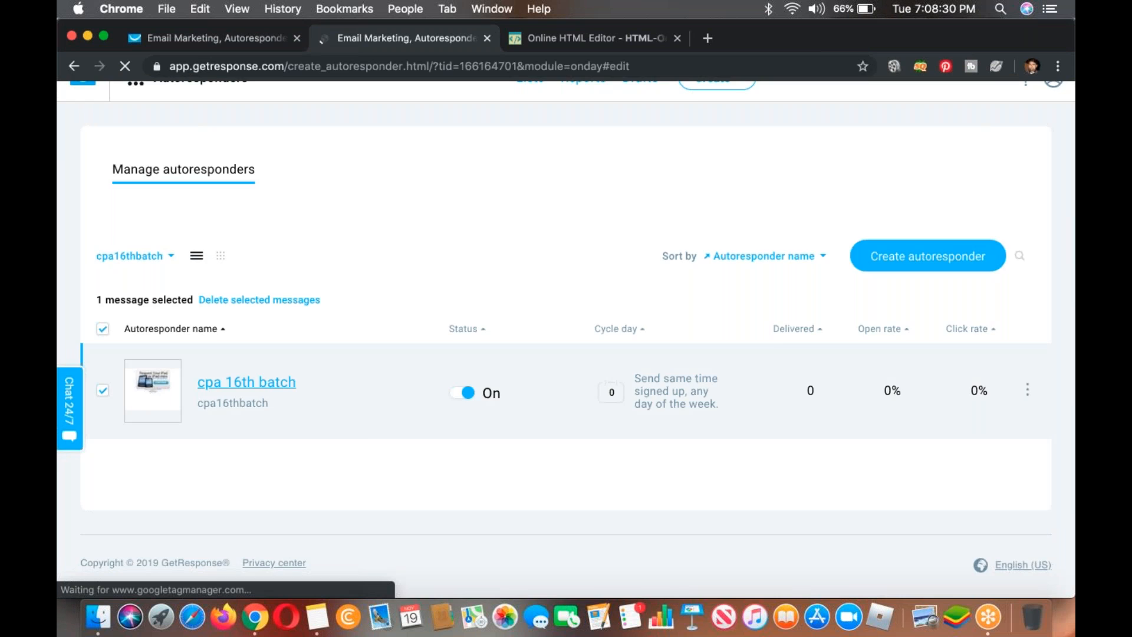
{"action": "scroll", "coordinate": [611, 437], "scroll_direction": "down", "scroll_amount": 3}
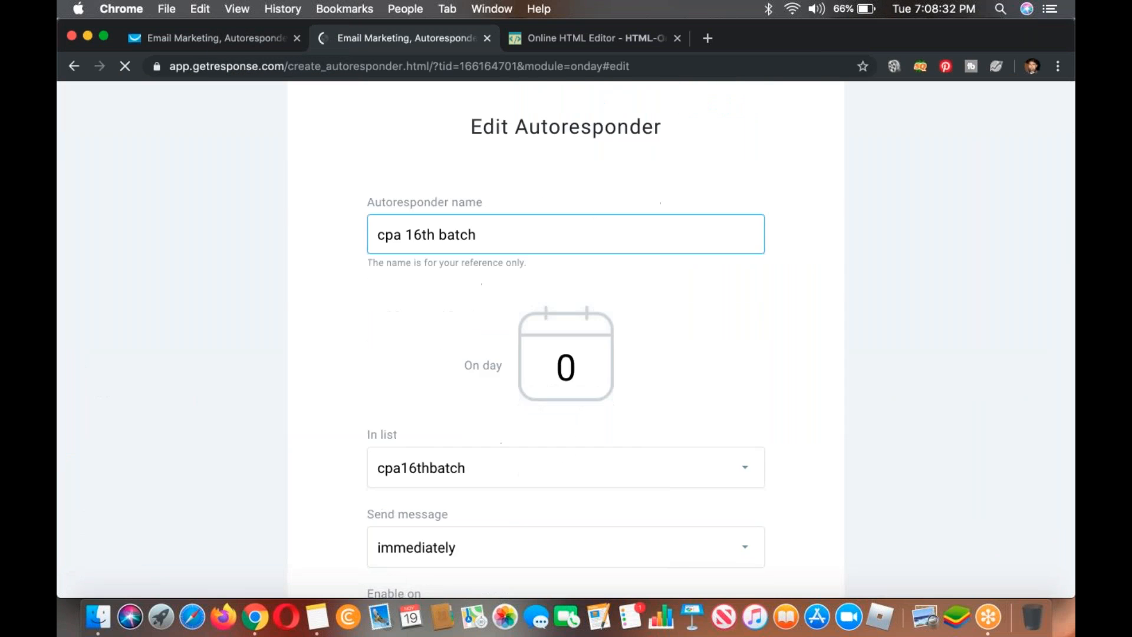
{"action": "scroll", "coordinate": [560, 431], "scroll_direction": "down", "scroll_amount": 6}
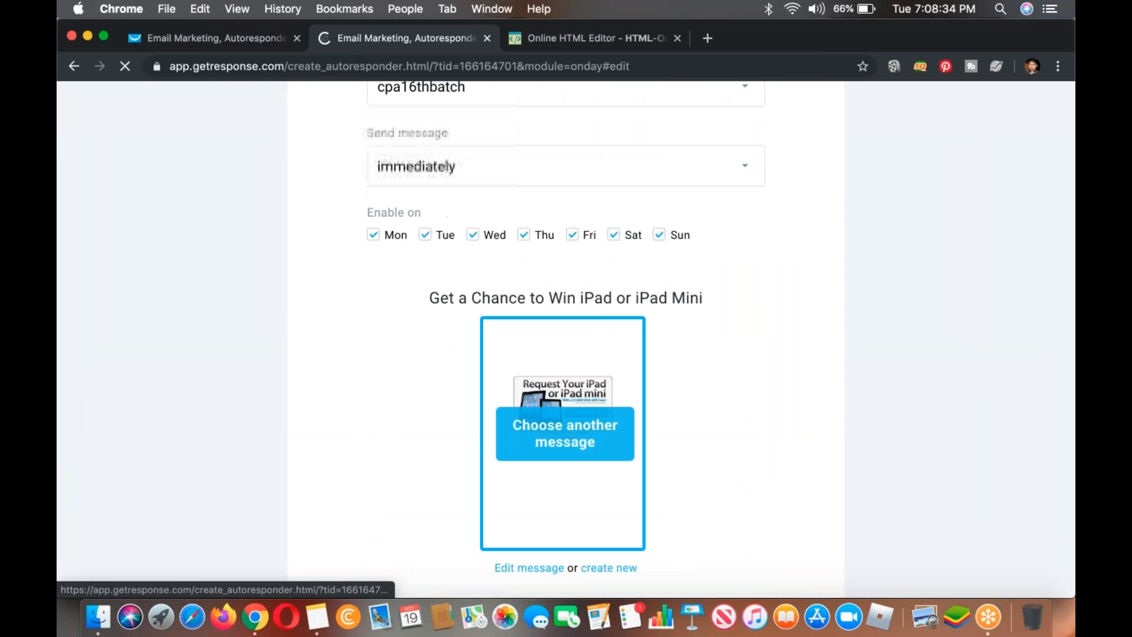
{"action": "scroll", "coordinate": [560, 431], "scroll_direction": "down", "scroll_amount": 5}
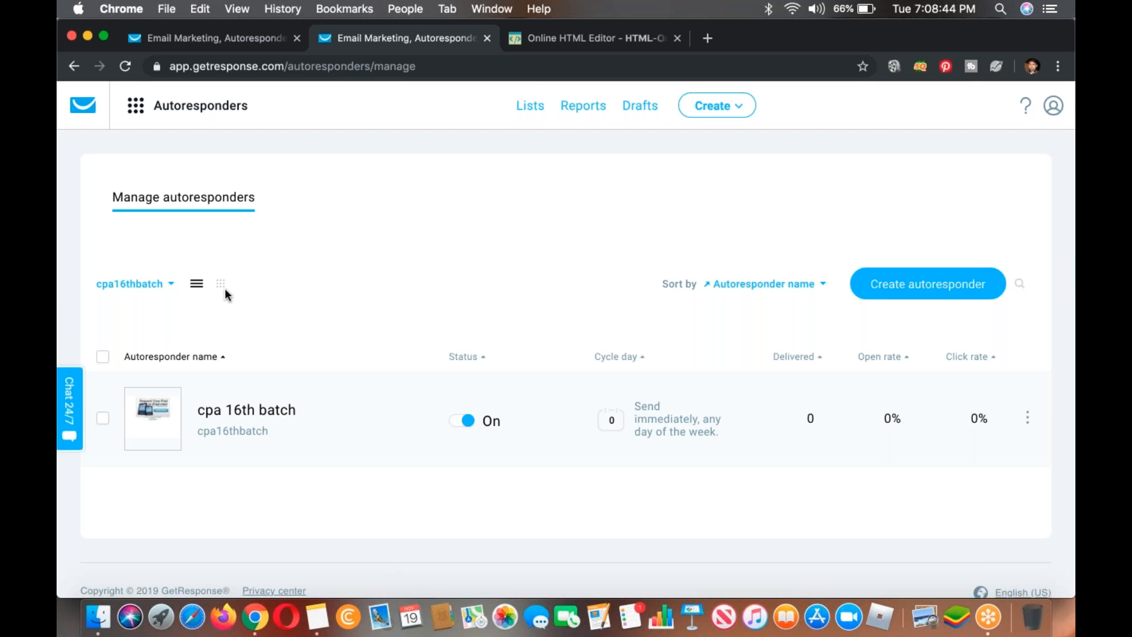
Step: Show the autoresponders in the day grid and preview the cpa 16th batch message on day 0
{"action": "left_click", "coordinate": [223, 286]}
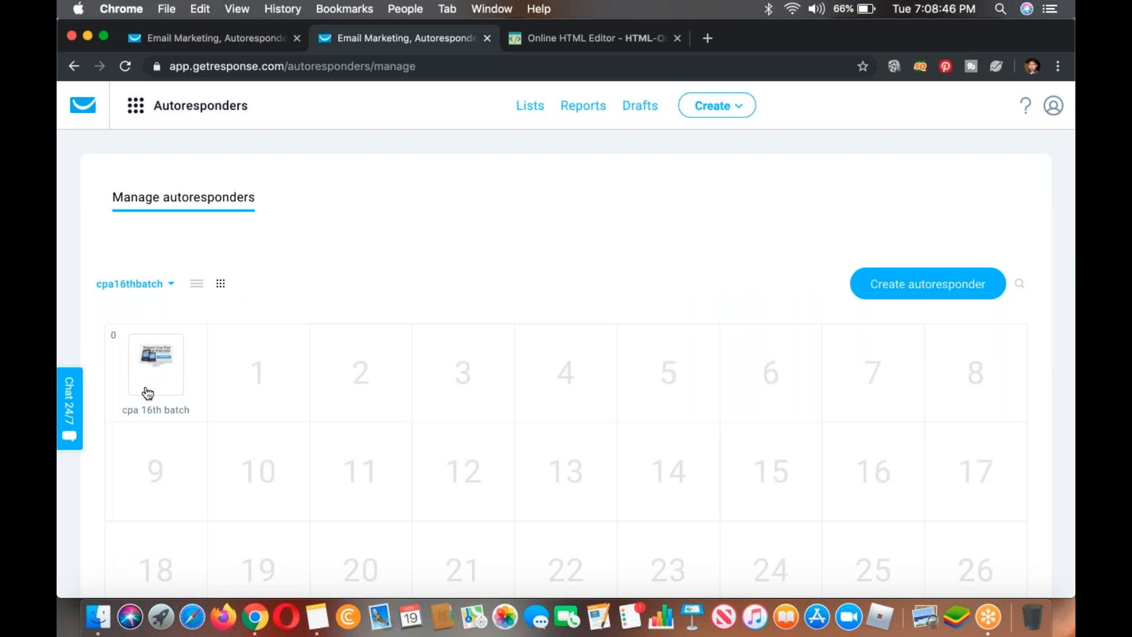
{"action": "mouse_move", "coordinate": [148, 394]}
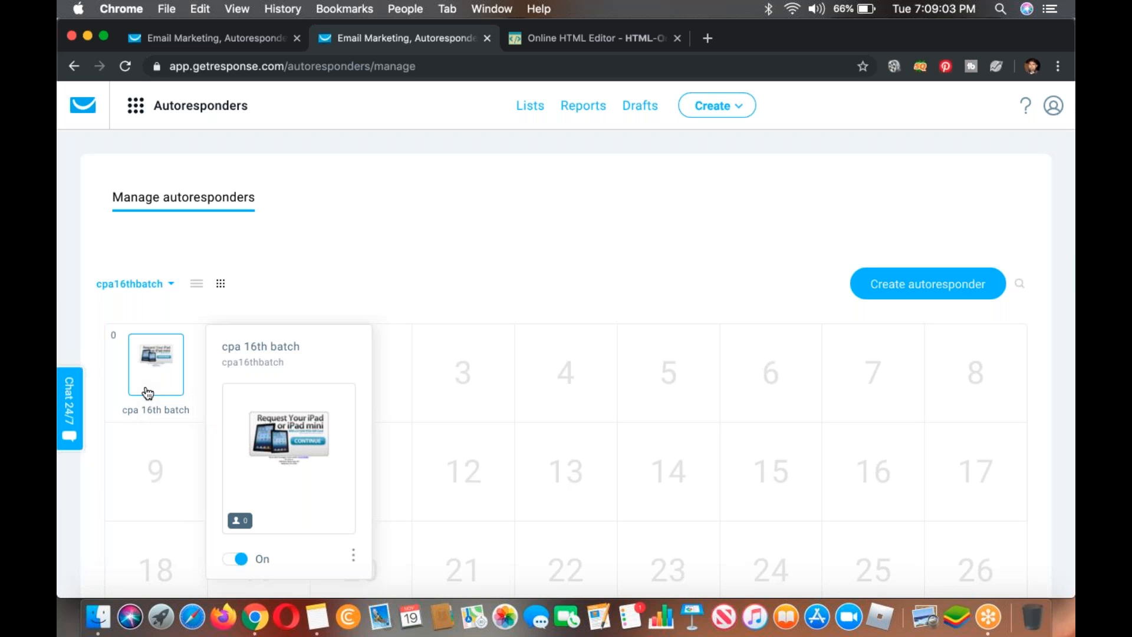
{"action": "mouse_move", "coordinate": [147, 393]}
{"action": "left_mouse_down"}
{"action": "mouse_move", "coordinate": [336, 425]}
{"action": "mouse_move", "coordinate": [161, 379]}
{"action": "left_mouse_up"}
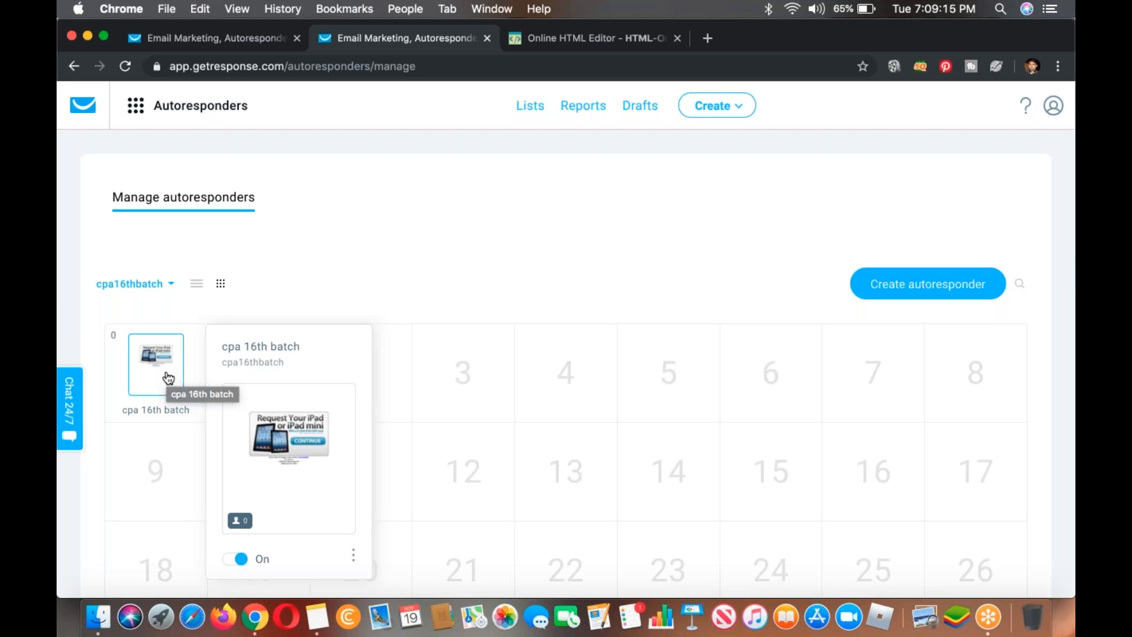
Step: Open a new autoresponder form for day 3 from the day grid and continue to its message settings
{"action": "scroll", "coordinate": [168, 378], "scroll_direction": "down", "scroll_amount": 2}
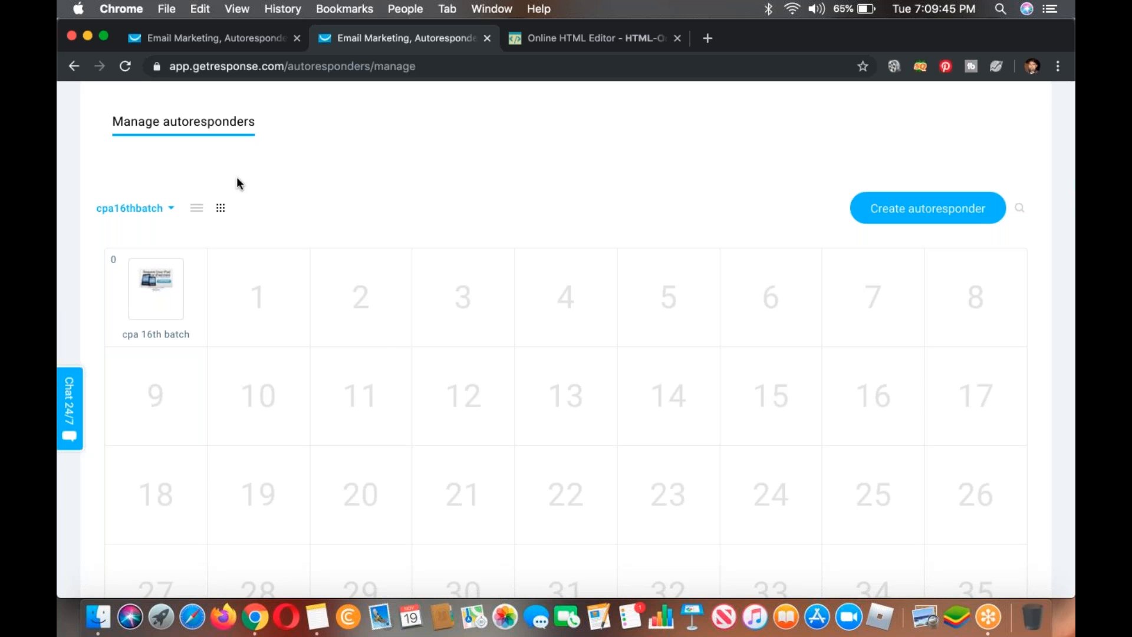
{"action": "mouse_move", "coordinate": [112, 321]}
{"action": "mouse_move", "coordinate": [158, 282]}
{"action": "left_click", "coordinate": [429, 283]}
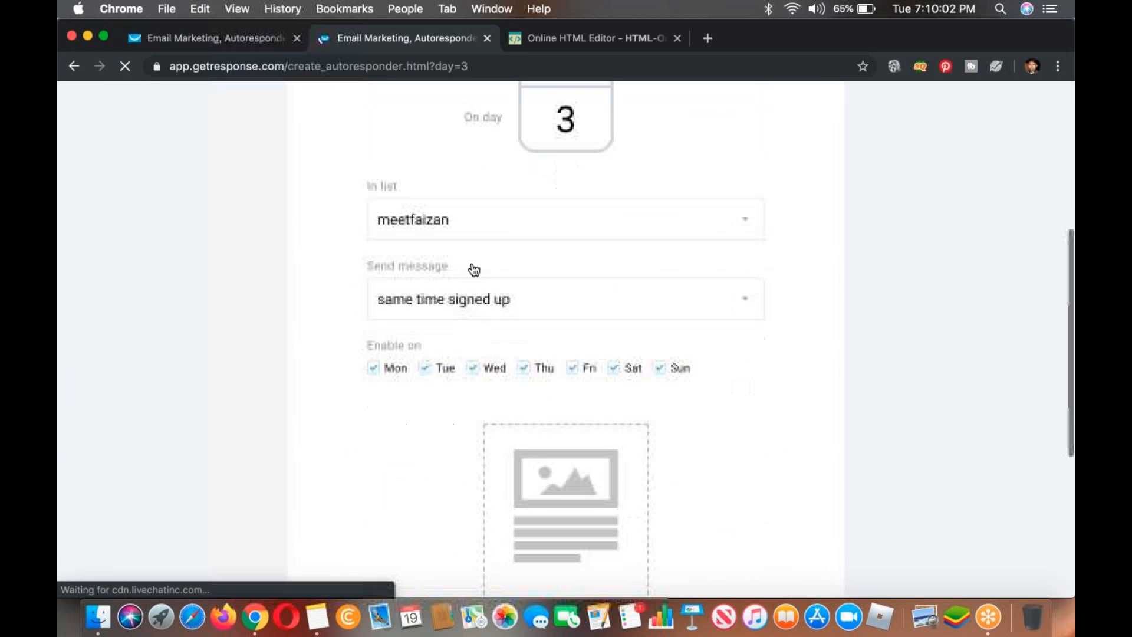
{"action": "scroll", "coordinate": [574, 359], "scroll_direction": "down", "scroll_amount": 5}
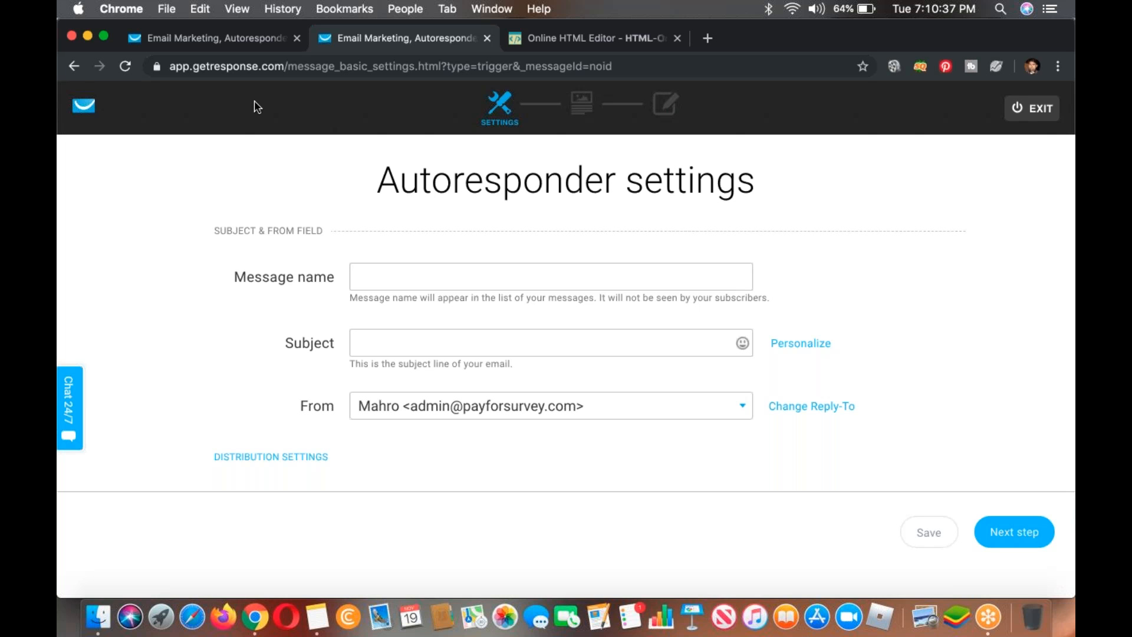
Step: Abandon the day 3 autoresponder without saving, close the extra GetResponse browser tab and return to the autoresponder day grid
{"action": "left_click", "coordinate": [74, 66]}
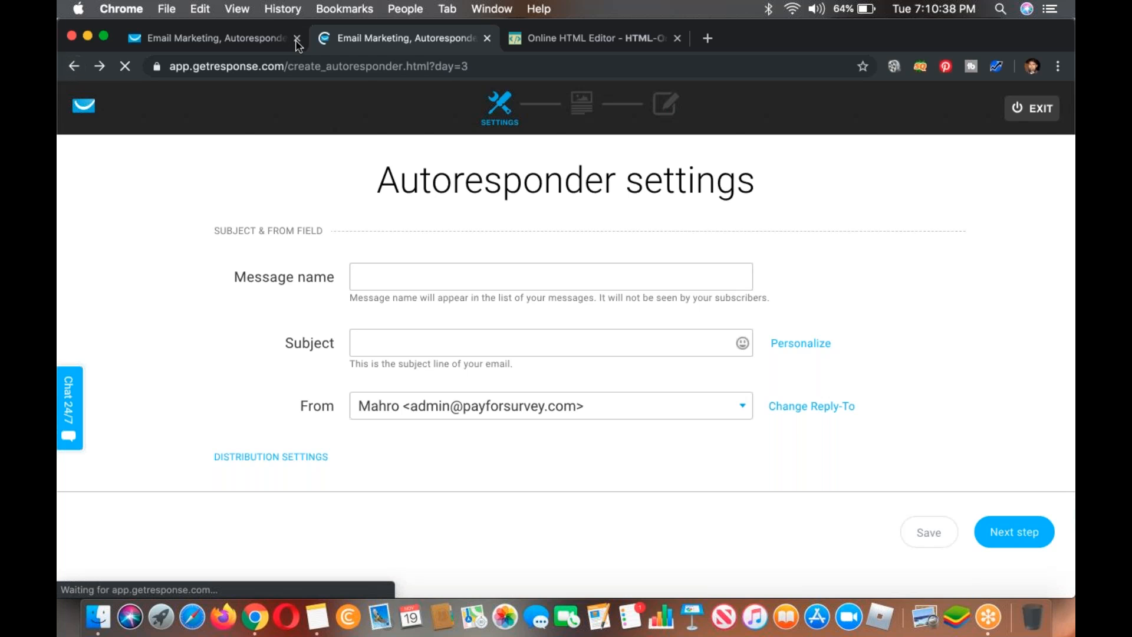
{"action": "left_click", "coordinate": [296, 38]}
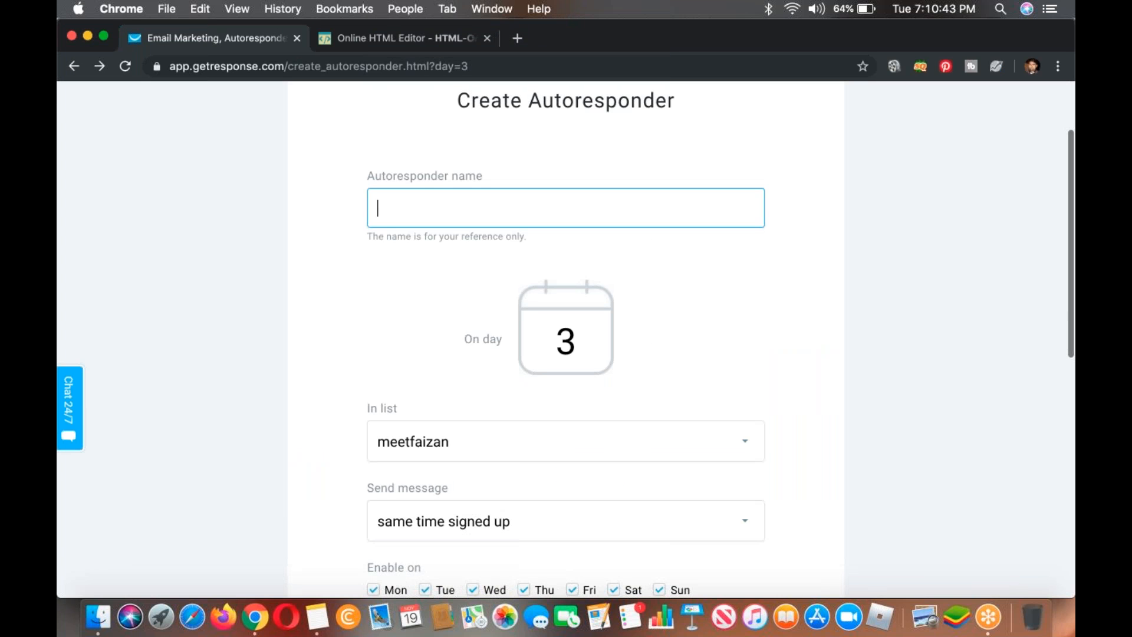
{"action": "left_click", "coordinate": [71, 65]}
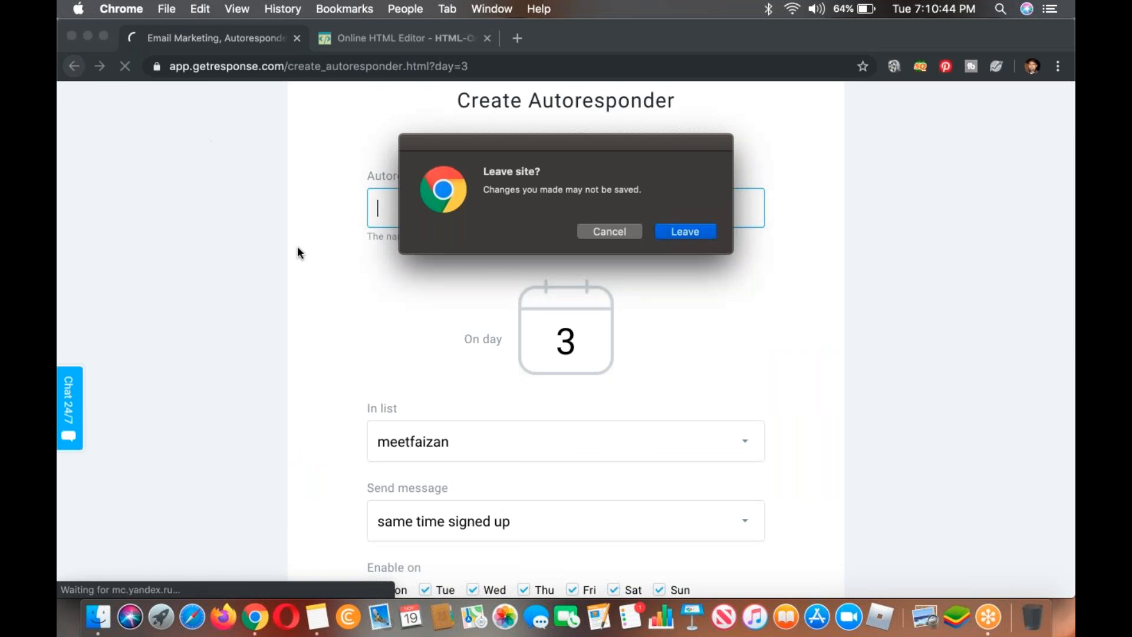
{"action": "key", "text": "Return"}
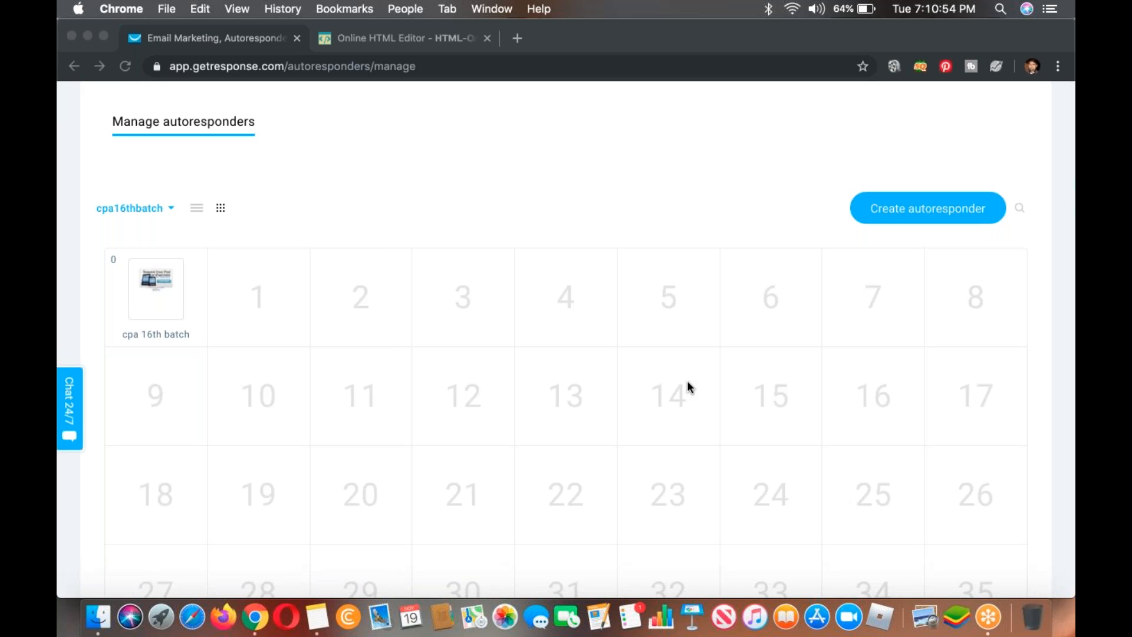
{"action": "left_click", "coordinate": [500, 187]}
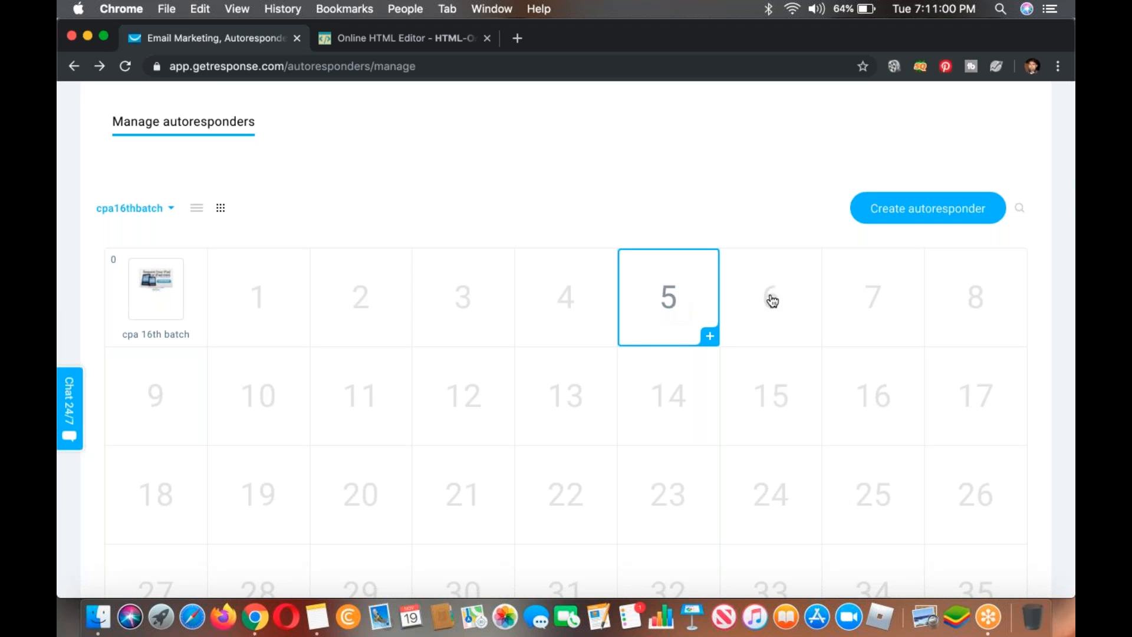
Step: Expand the autoresponder day grid beyond day 35 to reach at least day 71
{"action": "scroll", "coordinate": [863, 296], "scroll_direction": "down", "scroll_amount": 2}
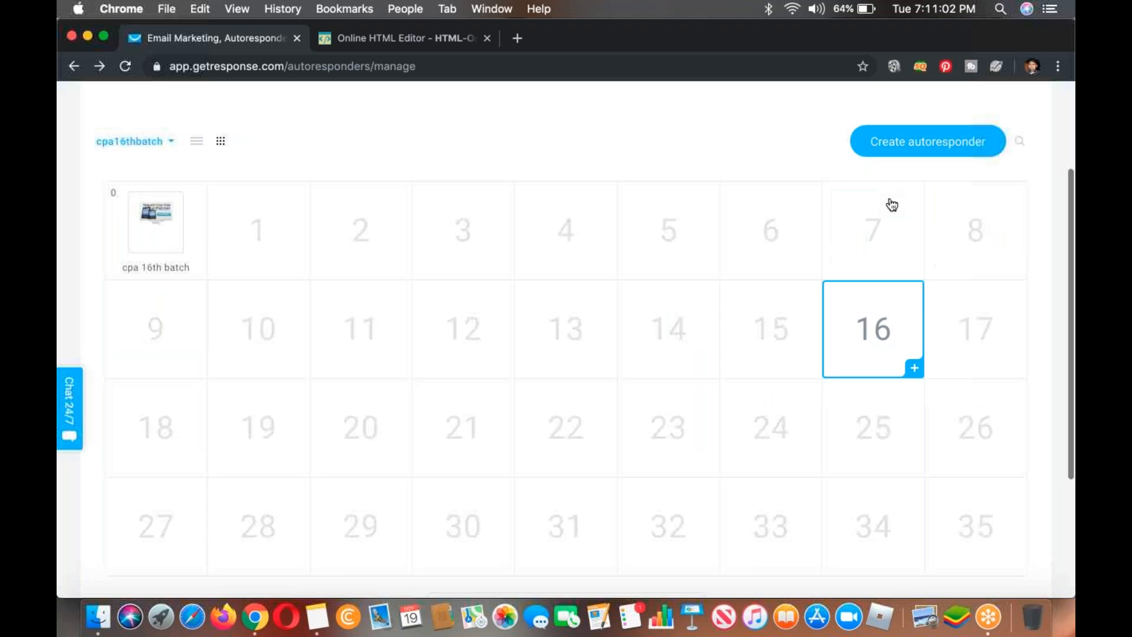
{"action": "scroll", "coordinate": [551, 210], "scroll_direction": "down", "scroll_amount": 4}
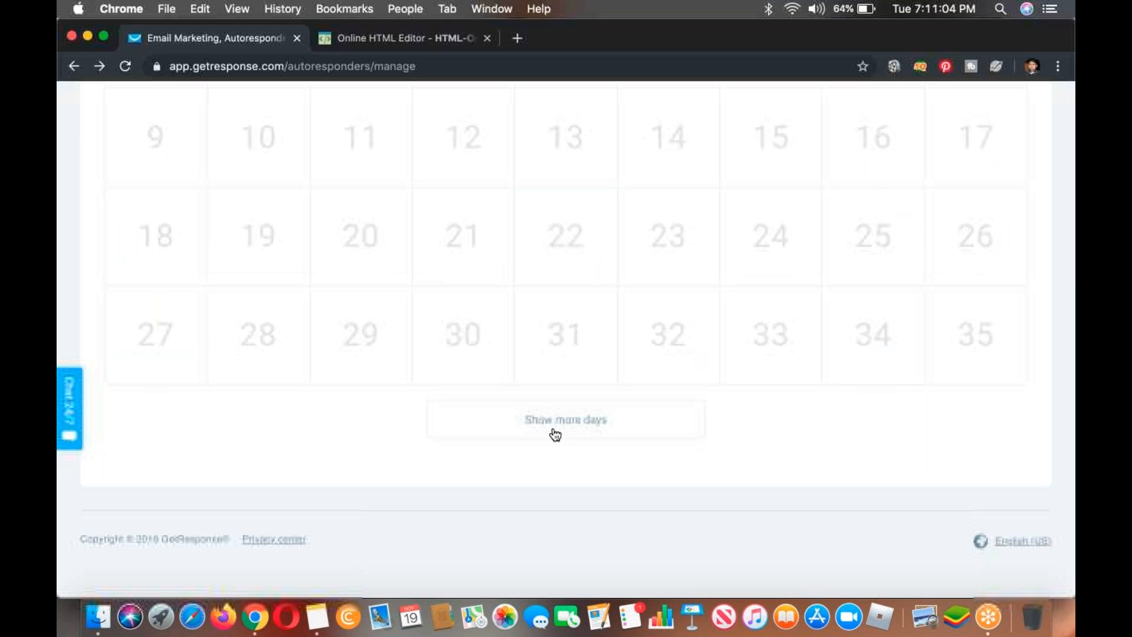
{"action": "left_click", "coordinate": [555, 434]}
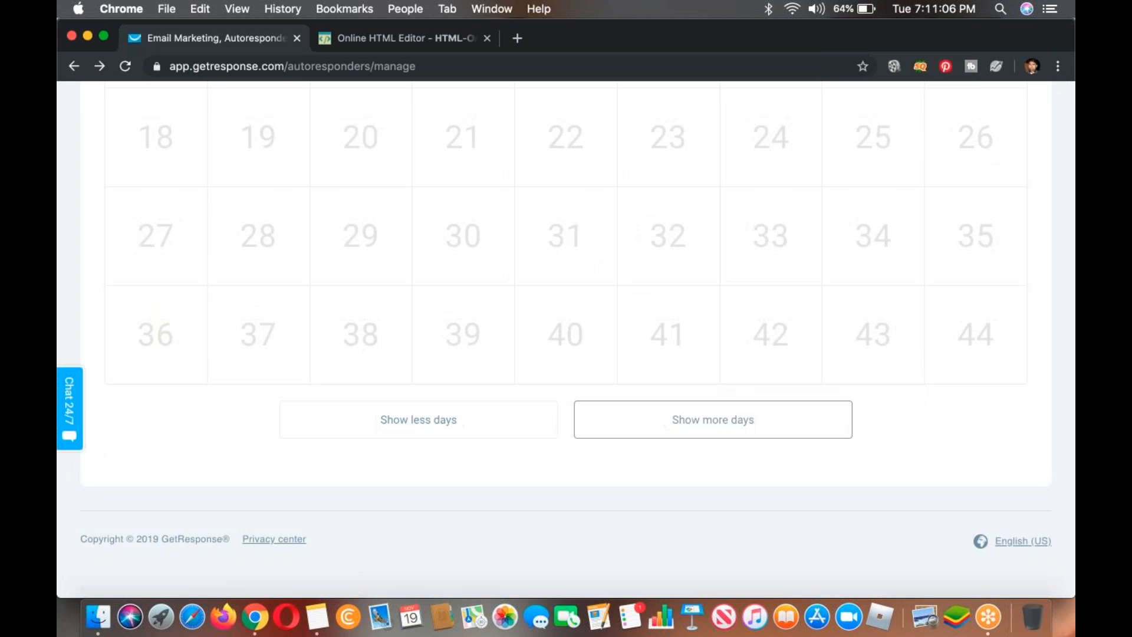
{"action": "left_click", "coordinate": [706, 437]}
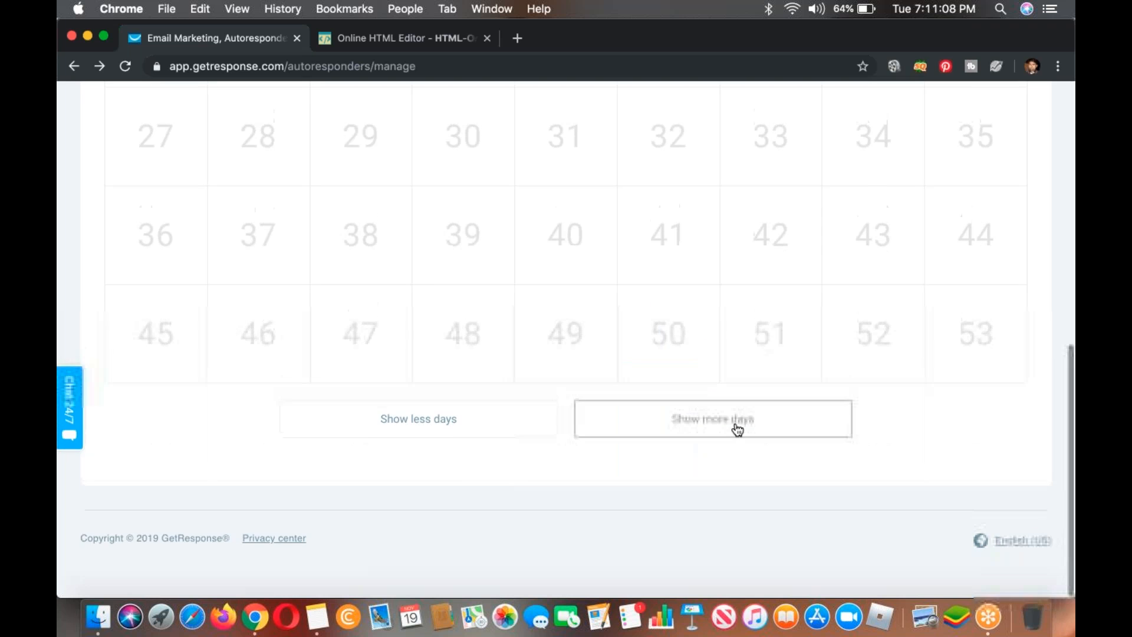
{"action": "left_click", "coordinate": [737, 431]}
{"action": "left_click", "coordinate": [735, 432]}
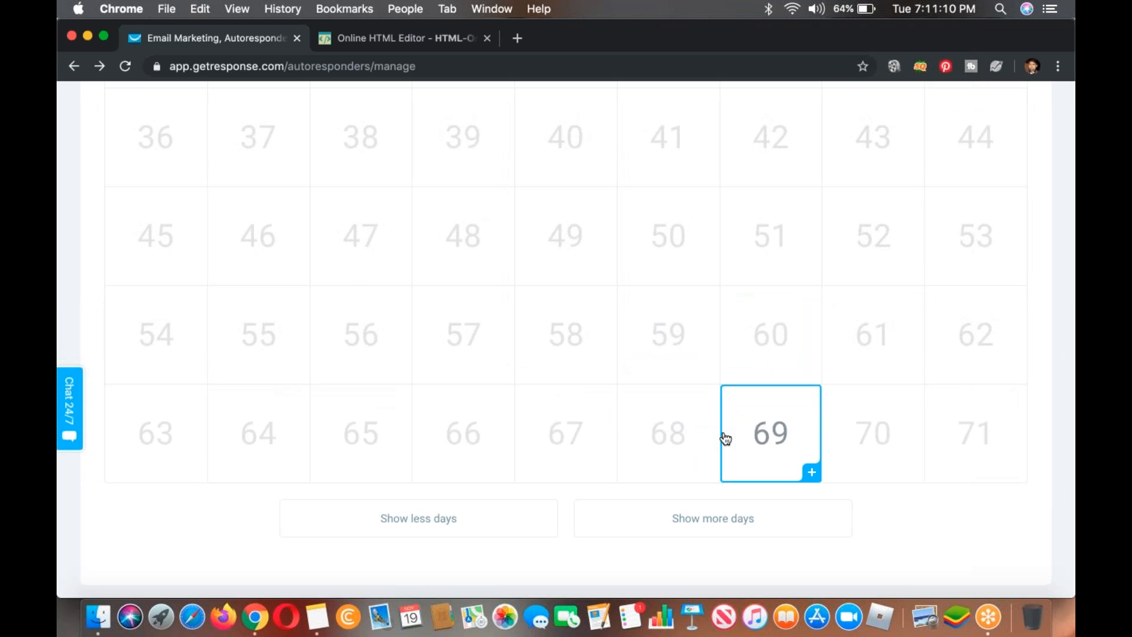
{"action": "left_click", "coordinate": [716, 430]}
Step: Return to day 0 in the grid and preview the cpa 16th batch message
{"action": "scroll", "coordinate": [711, 427], "scroll_direction": "down", "scroll_amount": 2}
{"action": "scroll", "coordinate": [619, 409], "scroll_direction": "up", "scroll_amount": 14}
{"action": "scroll", "coordinate": [187, 165], "scroll_direction": "down", "scroll_amount": 4}
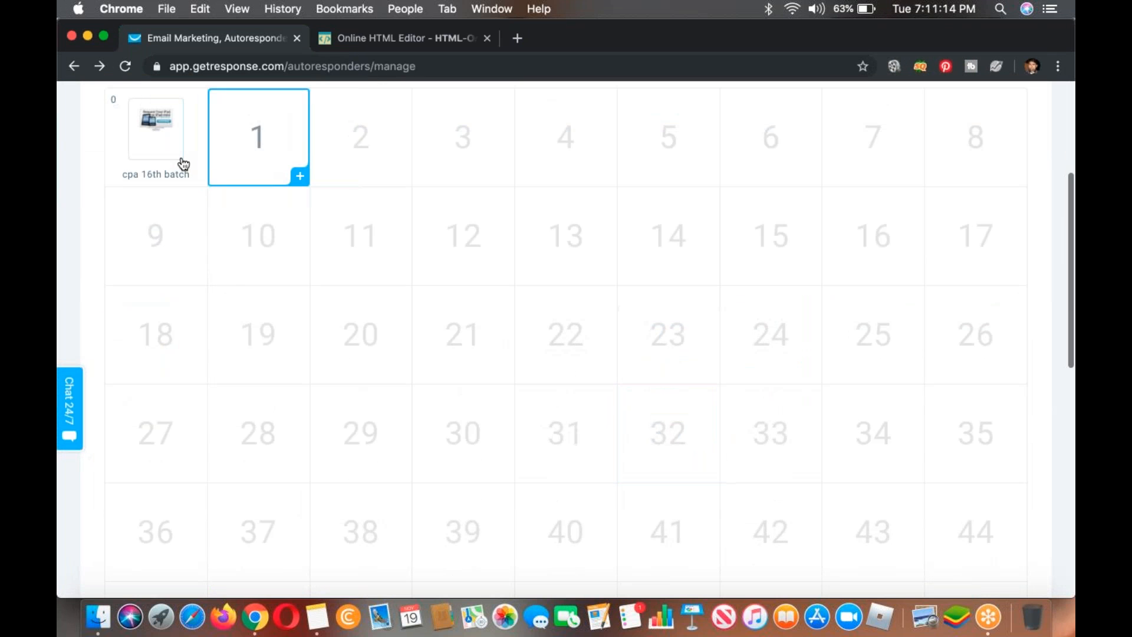
{"action": "mouse_move", "coordinate": [181, 163]}
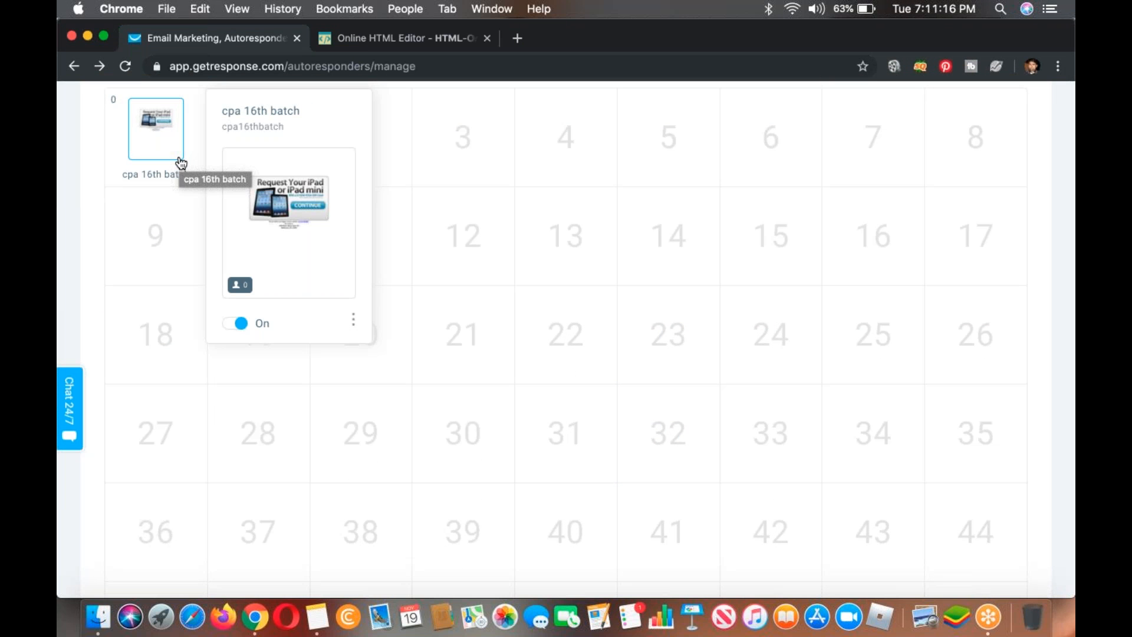